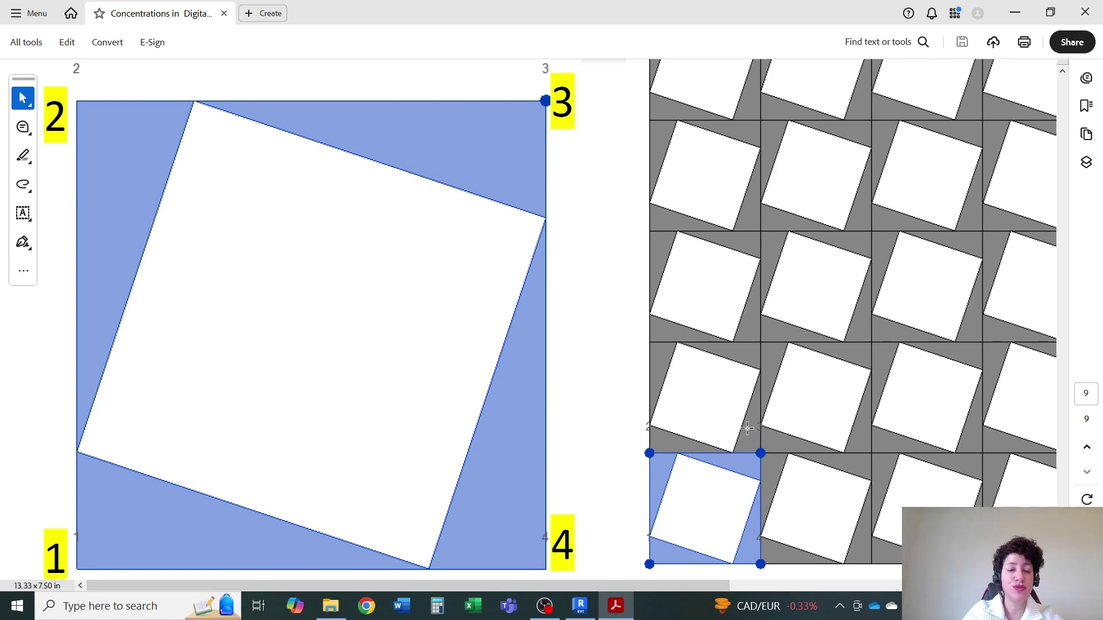
Step: Minimize Adobe Acrobat to bring the Revit 2025 window into view
{"action": "left_click", "coordinate": [1015, 14]}
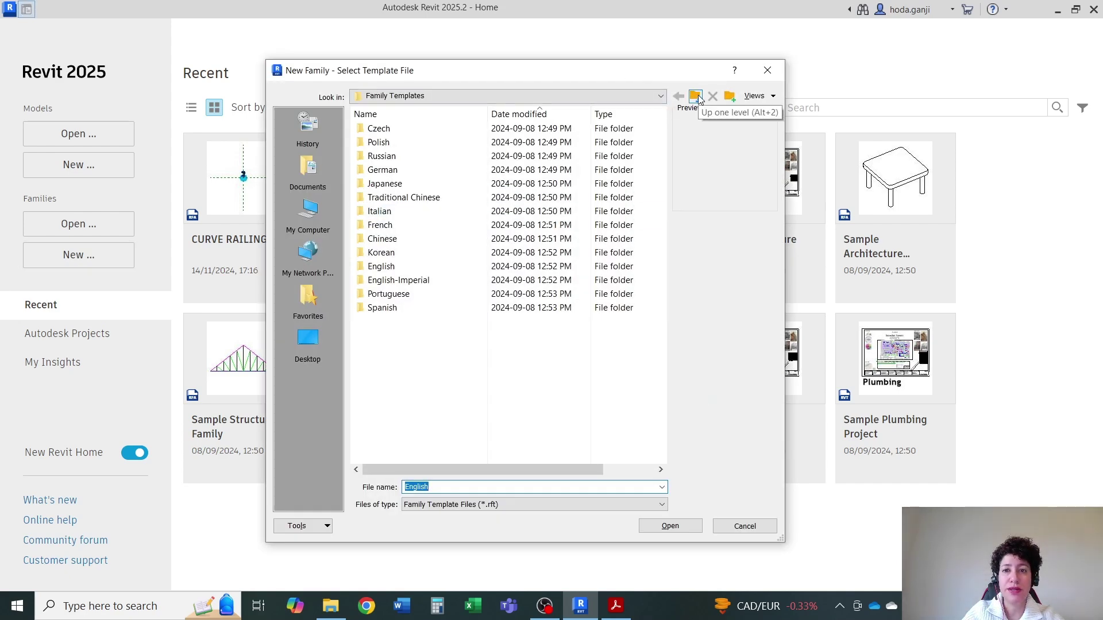
Step: Browse to Family Templates > English and select Metric Generic Model Adaptive.rft
{"action": "left_click", "coordinate": [696, 96]}
{"action": "double_click", "coordinate": [432, 184]}
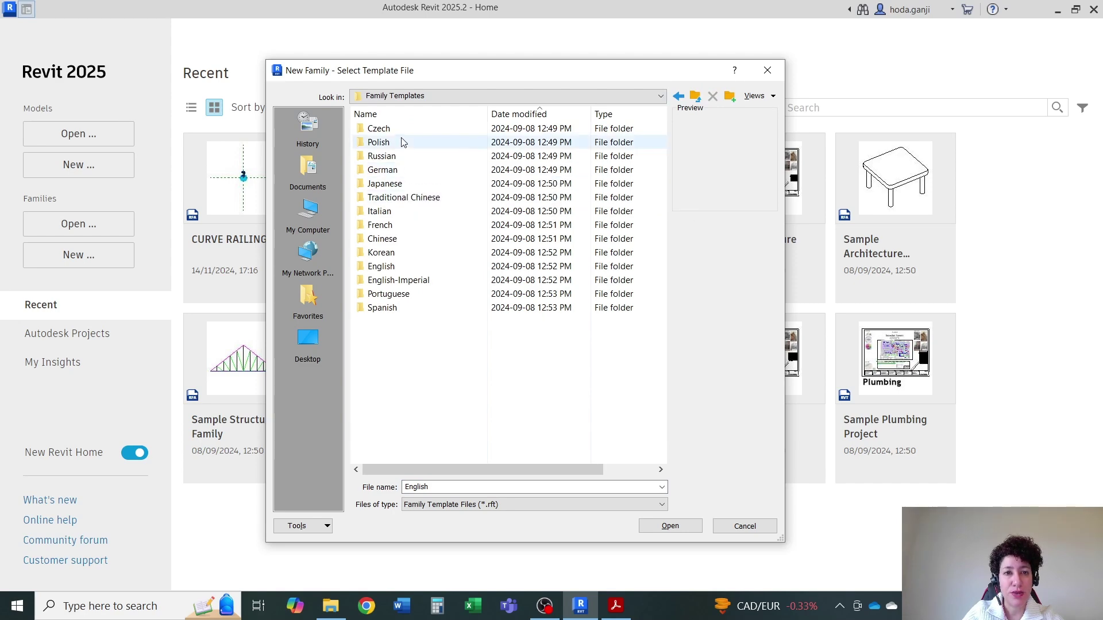
{"action": "double_click", "coordinate": [404, 267]}
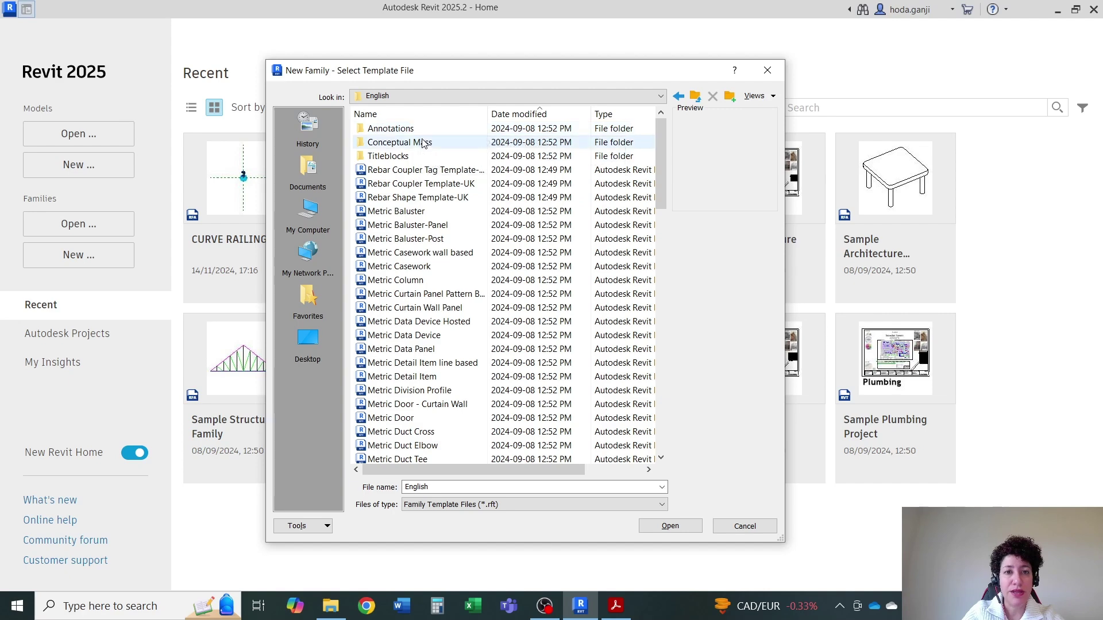
{"action": "scroll", "coordinate": [435, 290], "scroll_direction": "down", "scroll_amount": 6}
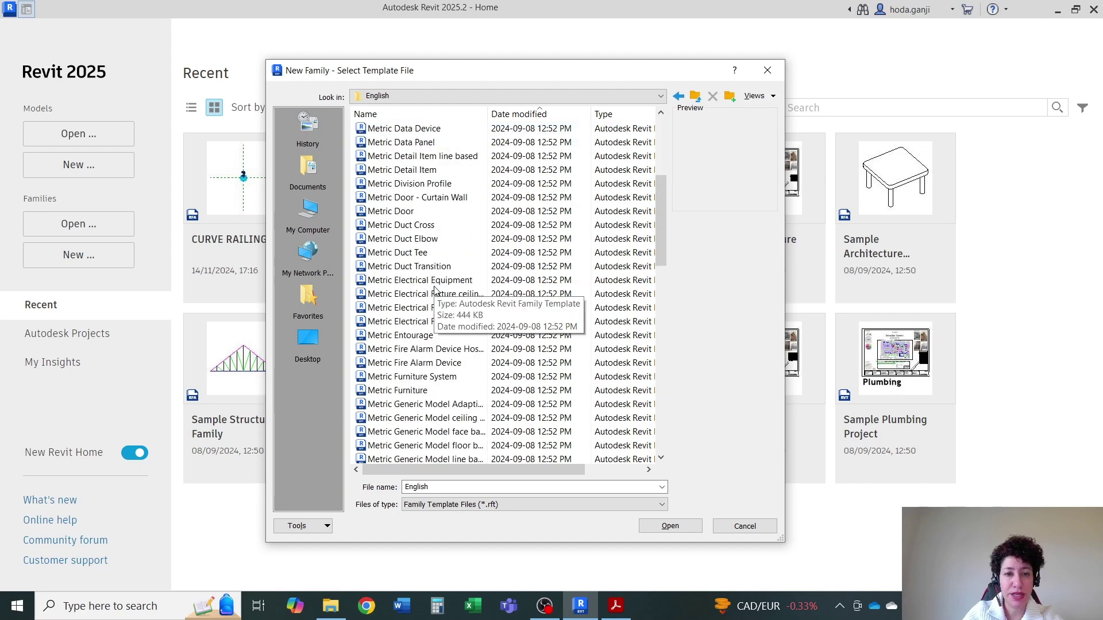
{"action": "scroll", "coordinate": [435, 290], "scroll_direction": "down", "scroll_amount": 1}
{"action": "left_click", "coordinate": [432, 321]}
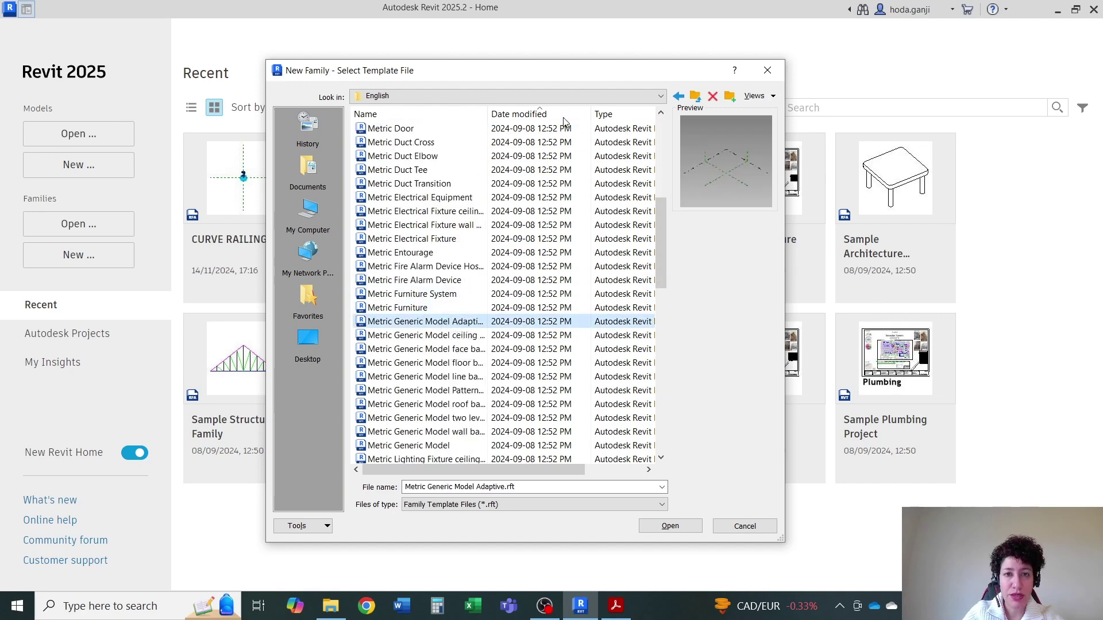
{"action": "left_click_drag", "start_coordinate": [487, 113], "coordinate": [537, 113]}
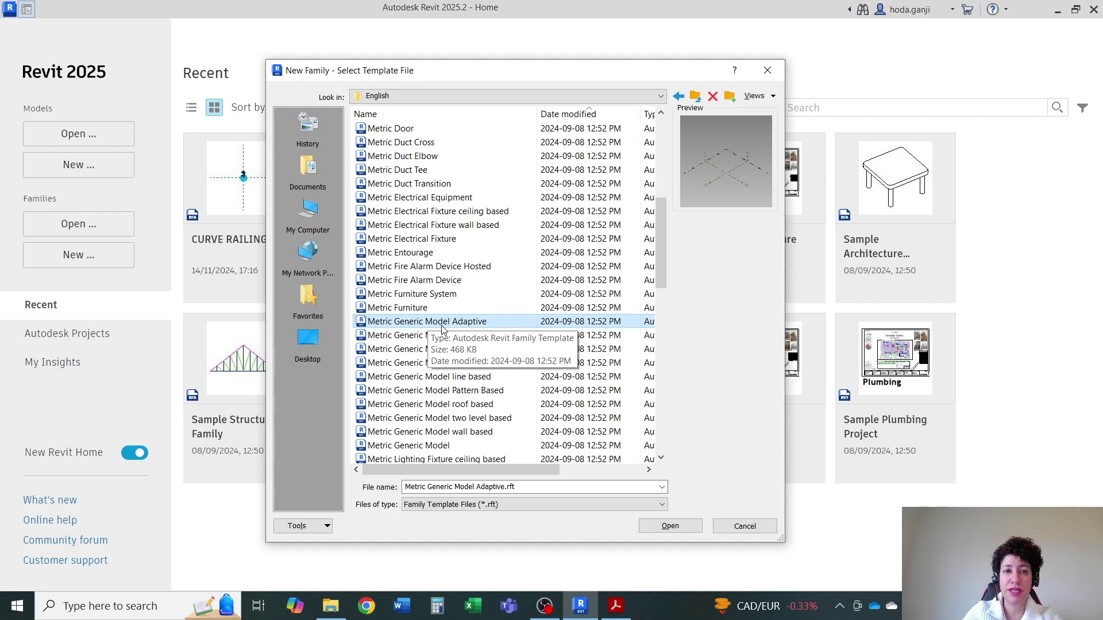
Step: Open the adaptive template as a new family and set length units to metres, 3 decimals
{"action": "left_click", "coordinate": [670, 525]}
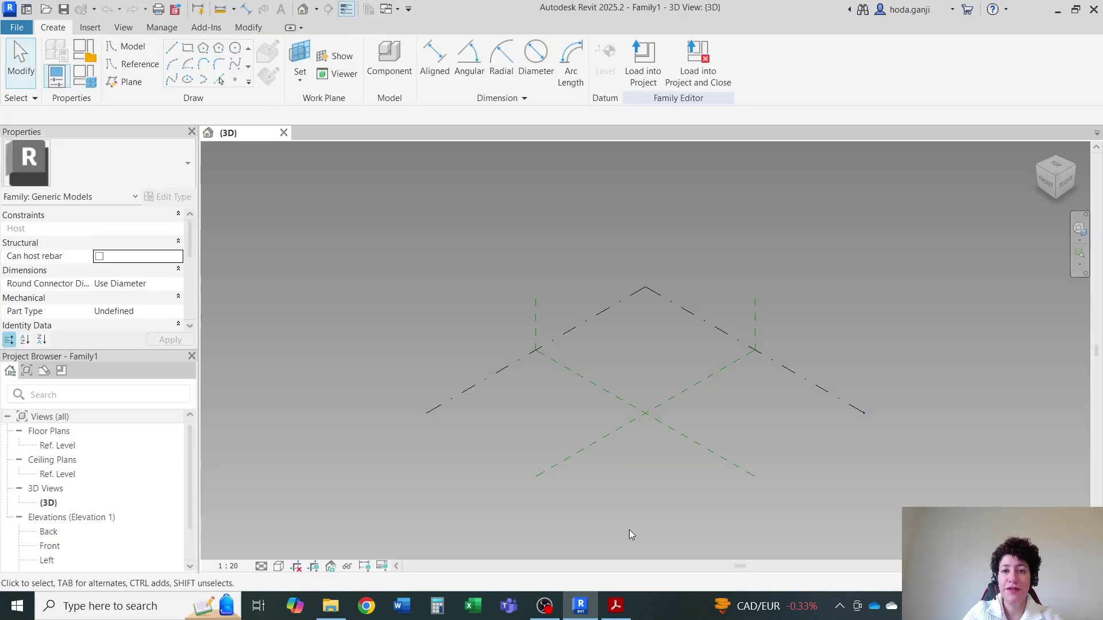
{"action": "scroll", "coordinate": [630, 544], "scroll_direction": "up", "scroll_amount": 1}
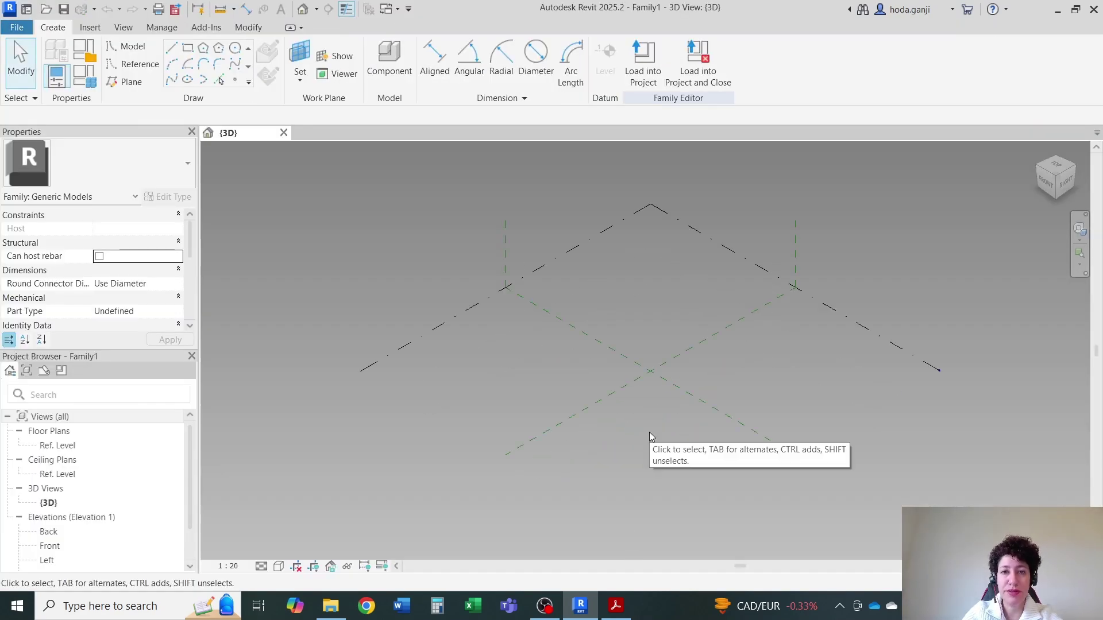
{"action": "key", "text": "u"}
{"action": "key", "text": "n"}
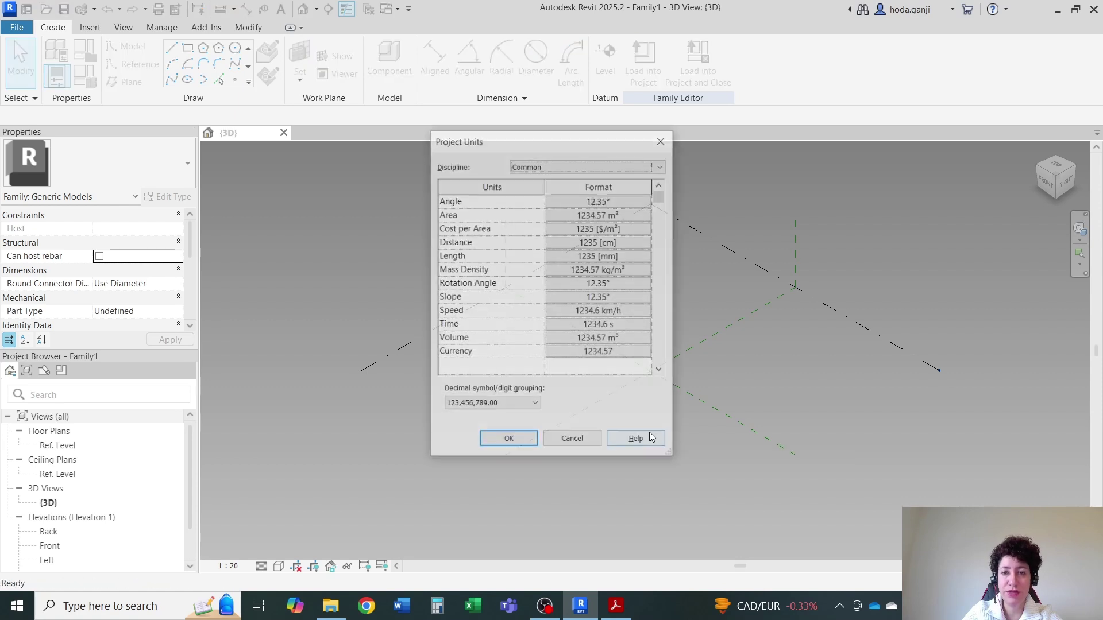
{"action": "left_click", "coordinate": [584, 260]}
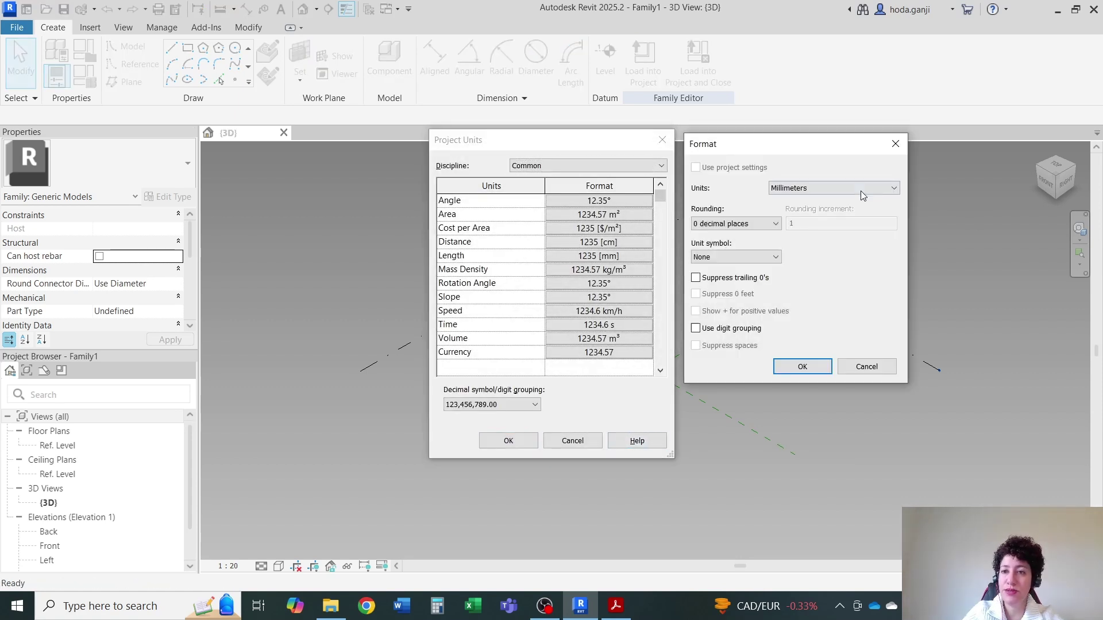
{"action": "left_click", "coordinate": [856, 189]}
{"action": "left_click", "coordinate": [828, 236]}
{"action": "left_click", "coordinate": [764, 225]}
{"action": "left_click", "coordinate": [739, 295]}
{"action": "left_click", "coordinate": [798, 365]}
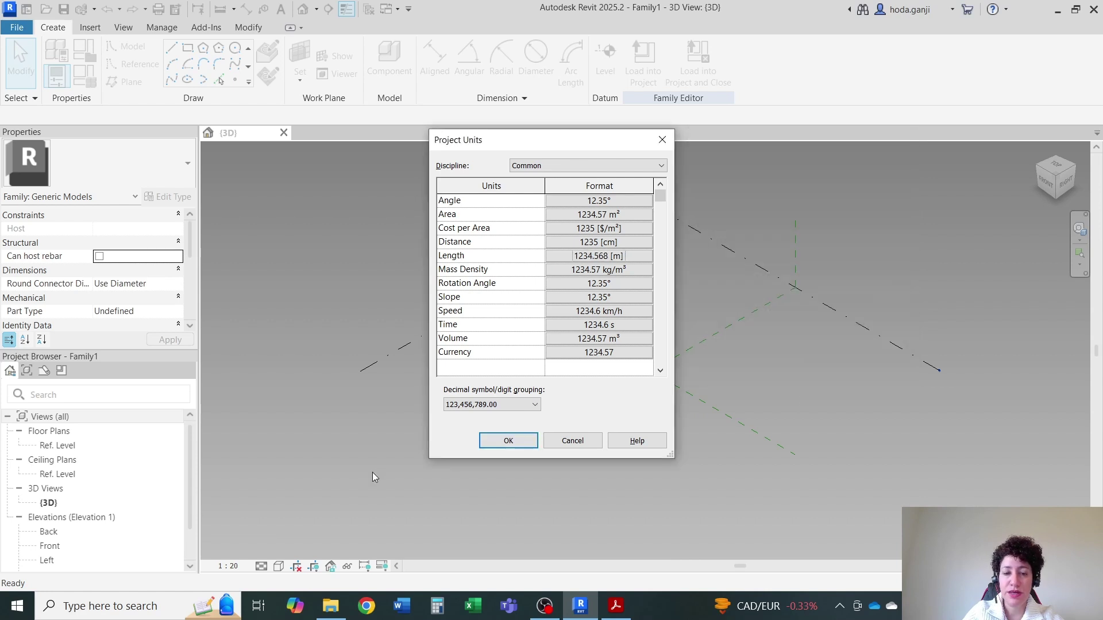
{"action": "left_click", "coordinate": [505, 440]}
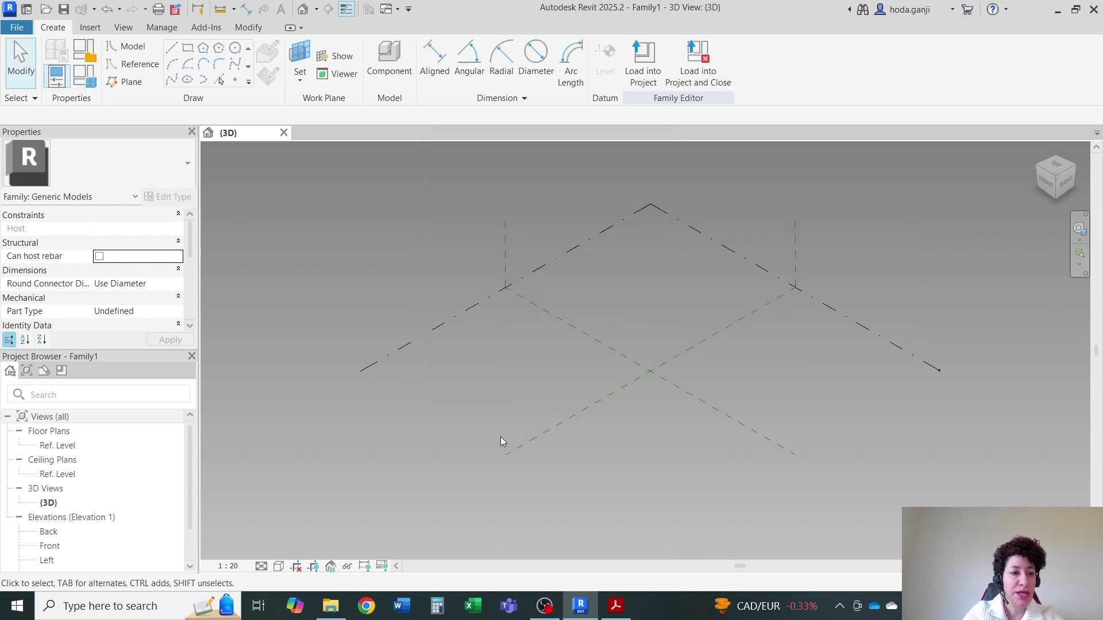
Step: Open the Ref. Level plan, tile it beside the 3D view and zoom all
{"action": "double_click", "coordinate": [56, 446]}
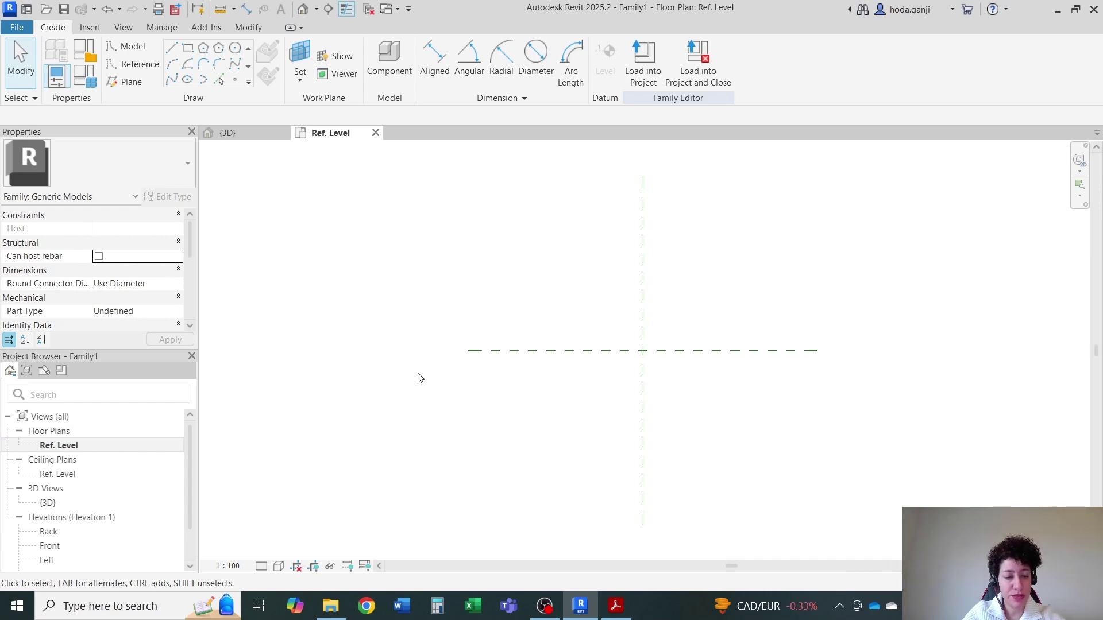
{"action": "key", "text": "w"}
{"action": "key", "text": "t"}
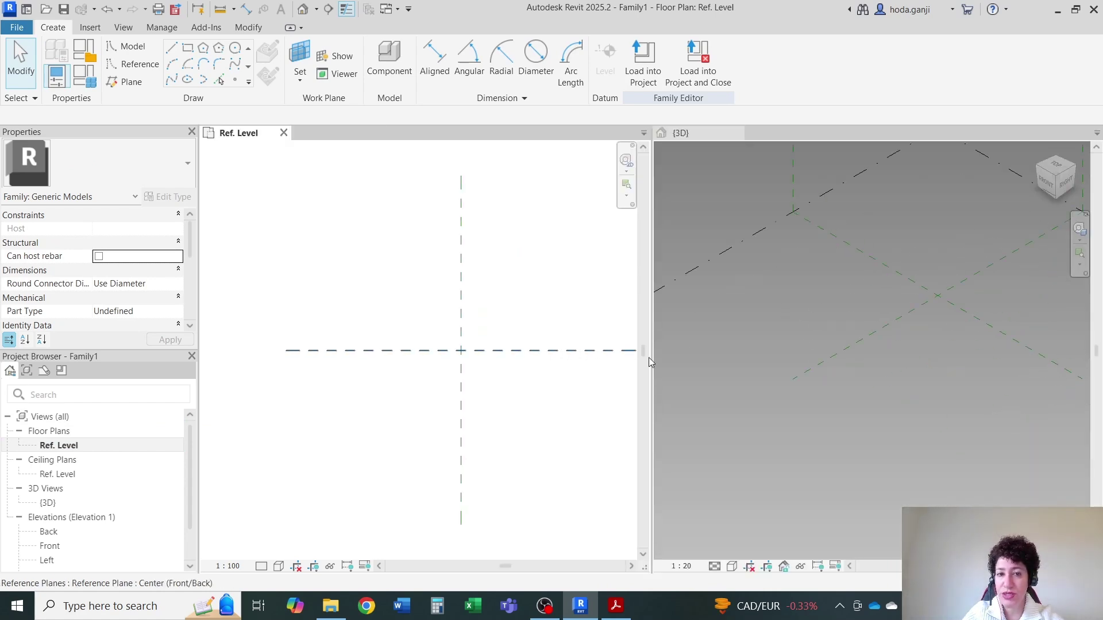
{"action": "key", "text": "z"}
{"action": "key", "text": "a"}
{"action": "scroll", "coordinate": [498, 332], "scroll_direction": "up", "scroll_amount": 2}
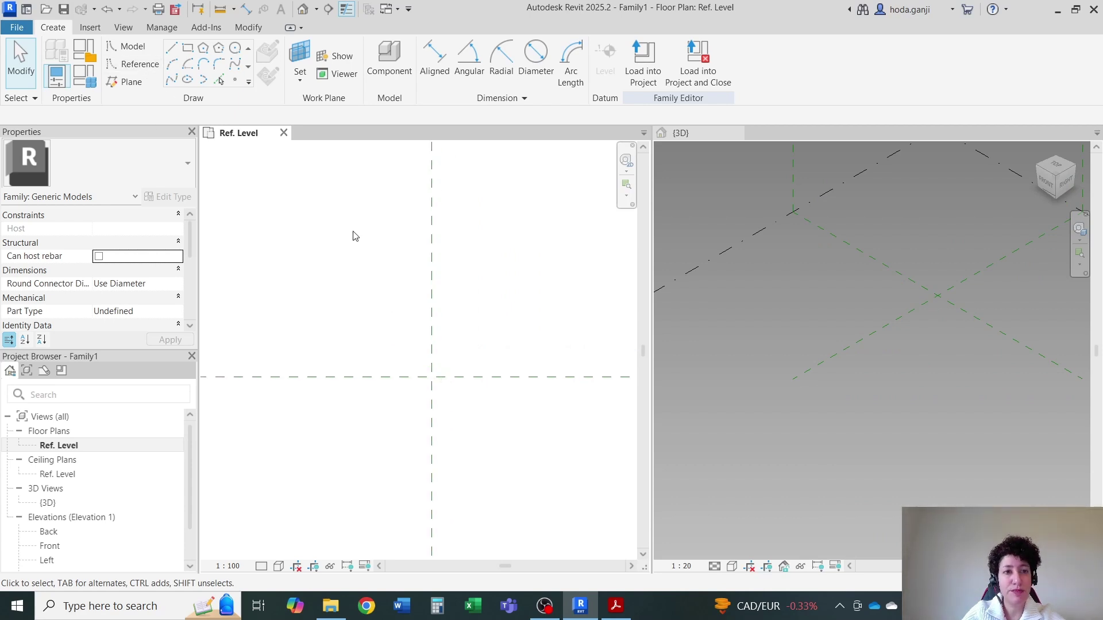
{"action": "key", "text": "r"}
{"action": "key", "text": "p"}
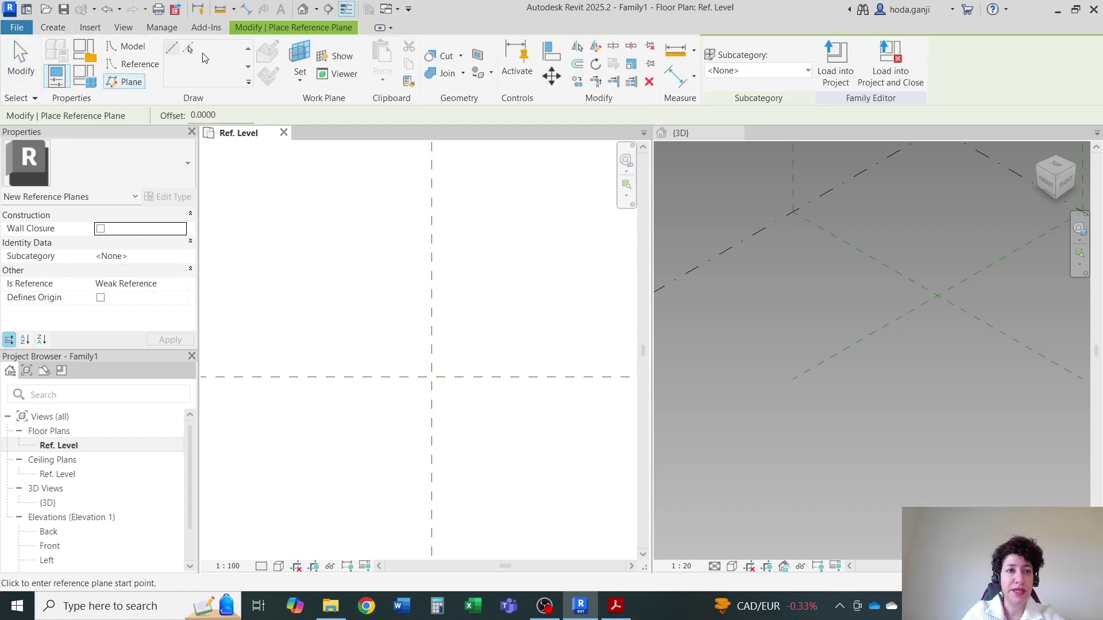
Step: Pick the centre planes to add reference planes offset 1 m on each side
{"action": "left_click", "coordinate": [190, 49]}
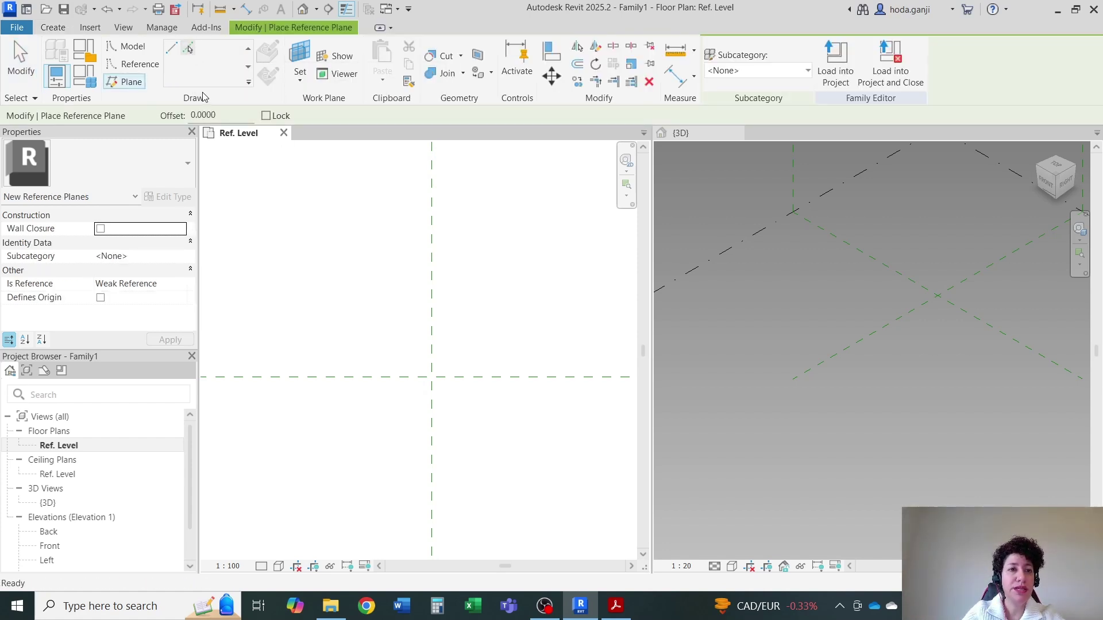
{"action": "double_click", "coordinate": [225, 115]}
{"action": "type", "text": "1"}
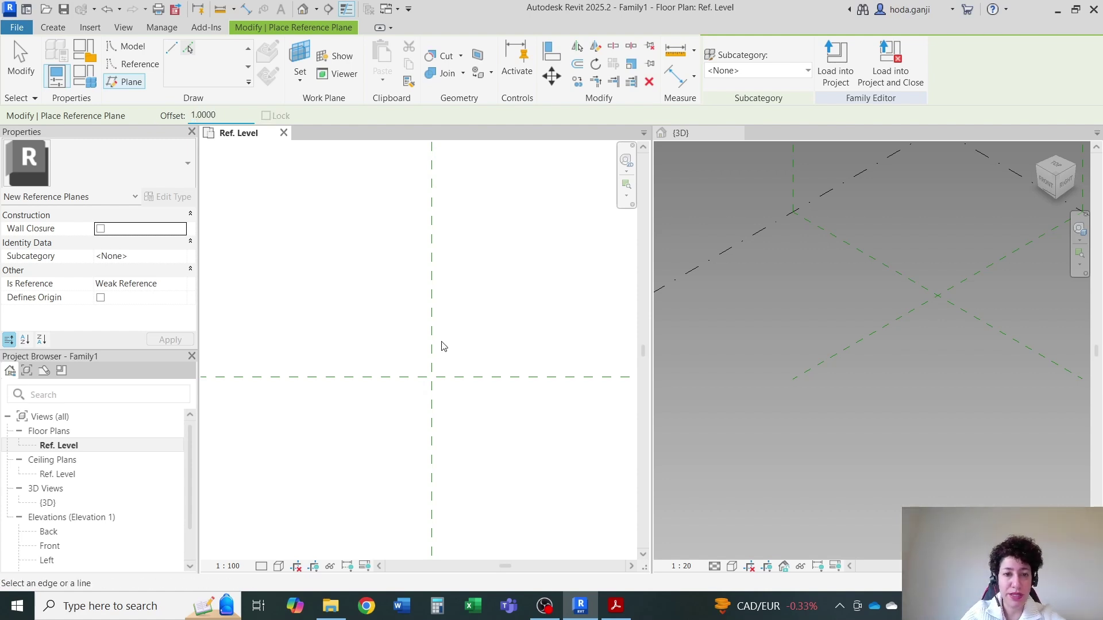
{"action": "scroll", "coordinate": [419, 322], "scroll_direction": "down", "scroll_amount": 3}
{"action": "scroll", "coordinate": [419, 313], "scroll_direction": "up", "scroll_amount": 3}
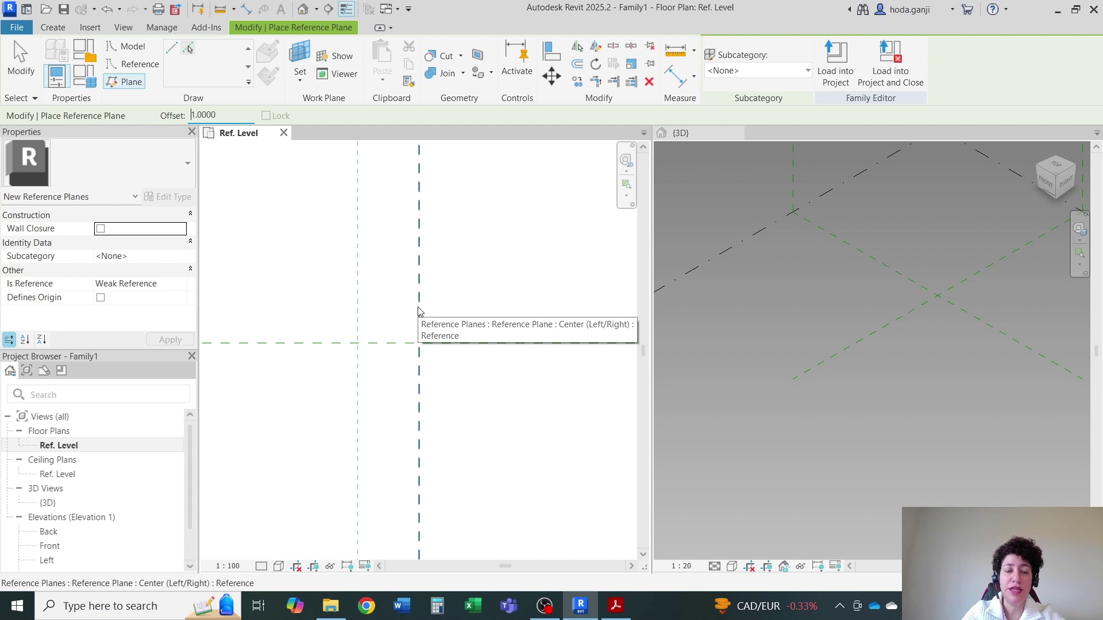
{"action": "left_click", "coordinate": [418, 312]}
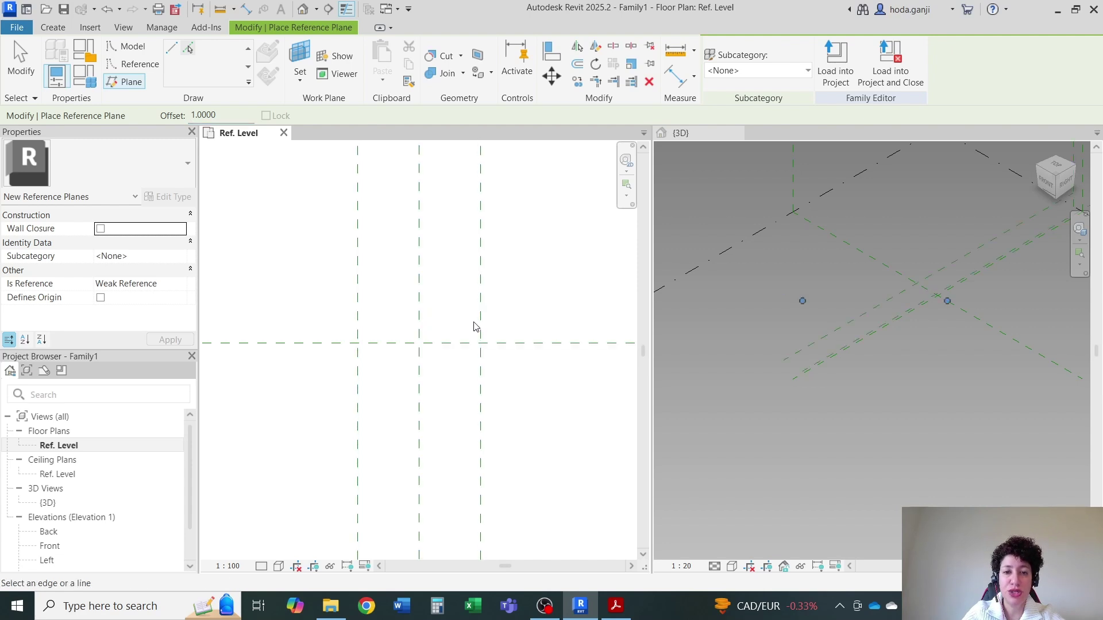
{"action": "left_click", "coordinate": [499, 348]}
{"action": "left_click", "coordinate": [495, 335]}
{"action": "key", "text": "Escape"}
{"action": "key", "text": "Escape"}
{"action": "scroll", "coordinate": [402, 351], "scroll_direction": "up", "scroll_amount": 2}
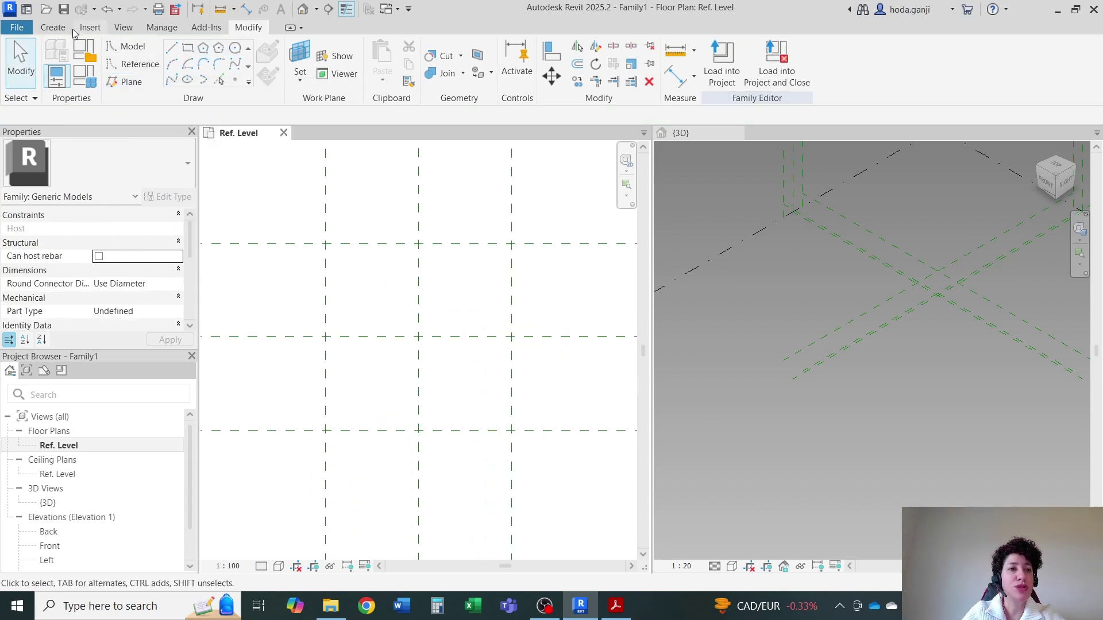
Step: Place reference points at the four outer plane intersections and box-select them
{"action": "left_click", "coordinate": [133, 64]}
{"action": "left_click", "coordinate": [235, 81]}
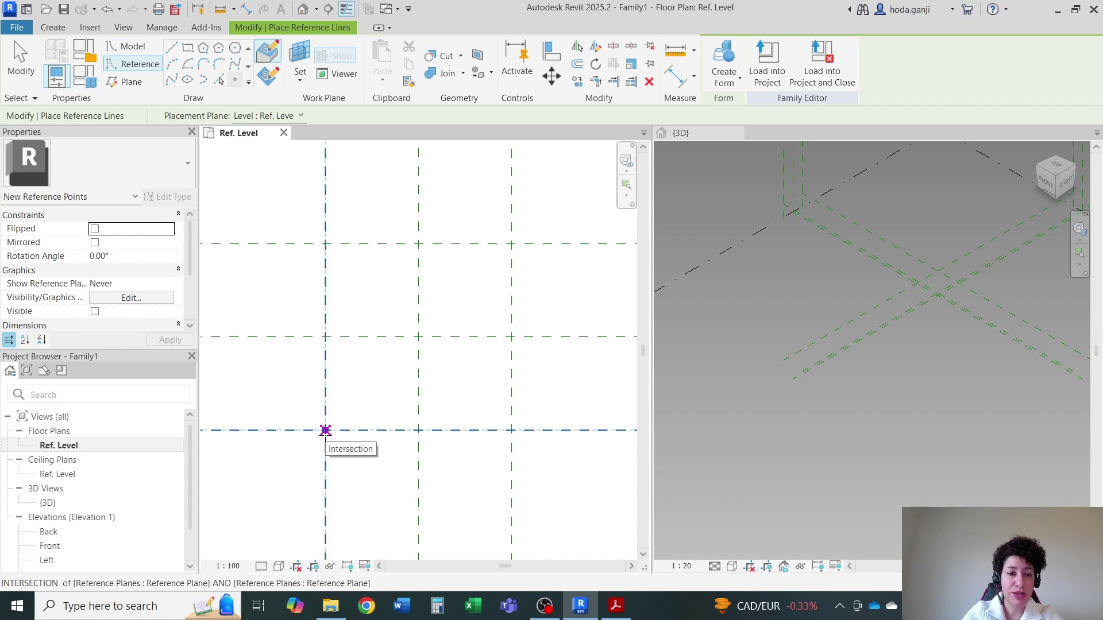
{"action": "left_click", "coordinate": [325, 430]}
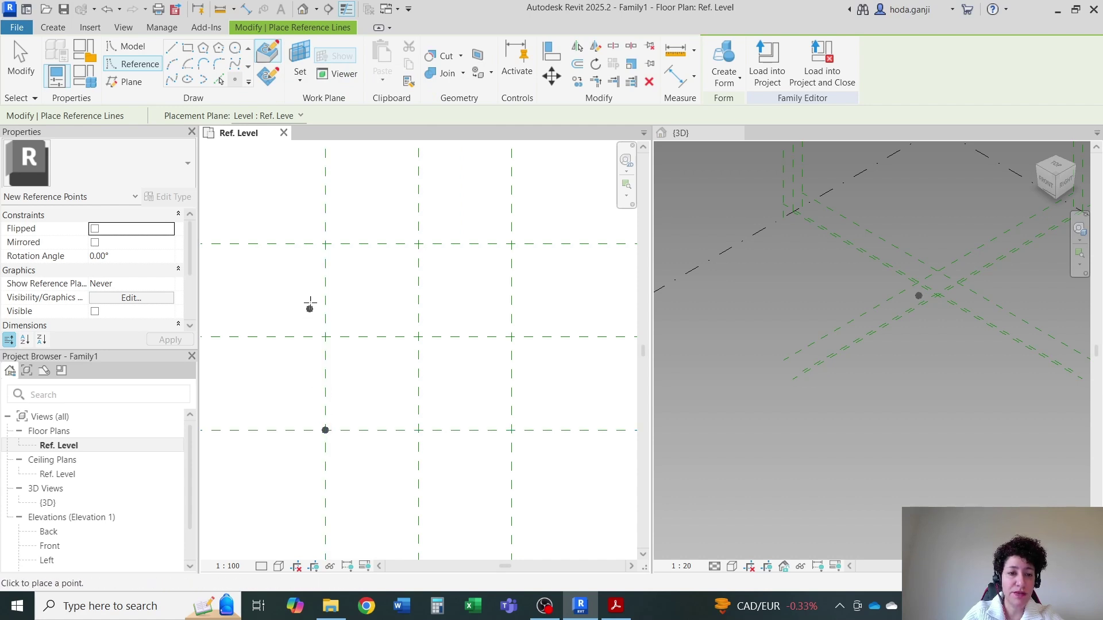
{"action": "left_click", "coordinate": [325, 243]}
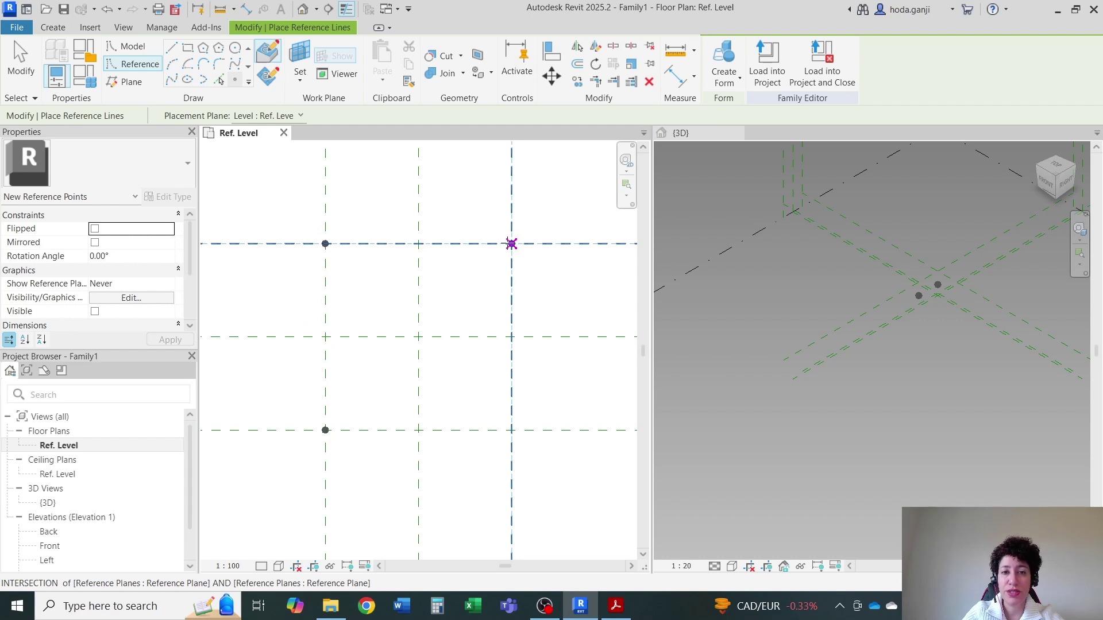
{"action": "left_click", "coordinate": [512, 244]}
{"action": "left_click", "coordinate": [512, 430]}
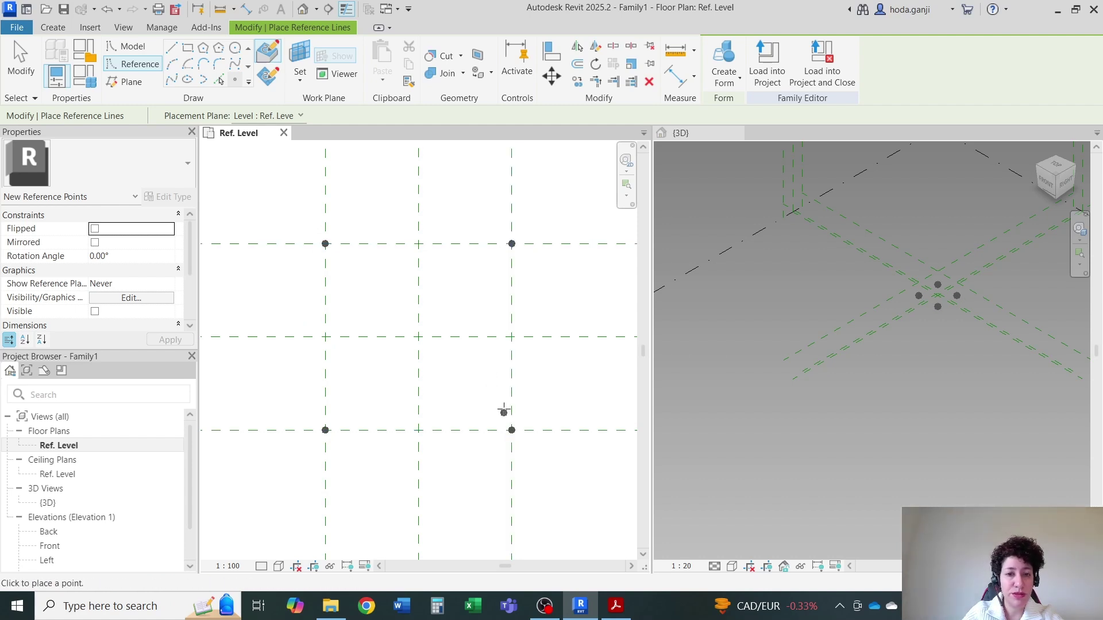
{"action": "scroll", "coordinate": [494, 389], "scroll_direction": "up", "scroll_amount": 2}
{"action": "key", "text": "Escape"}
{"action": "key", "text": "Escape"}
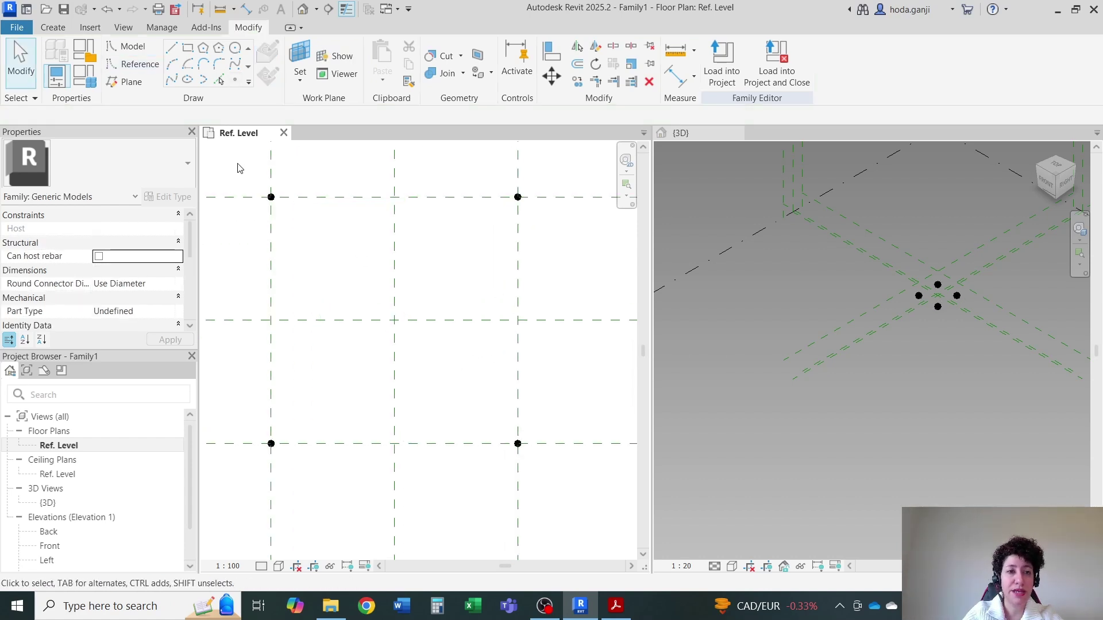
{"action": "left_click_drag", "start_coordinate": [238, 162], "coordinate": [568, 483]}
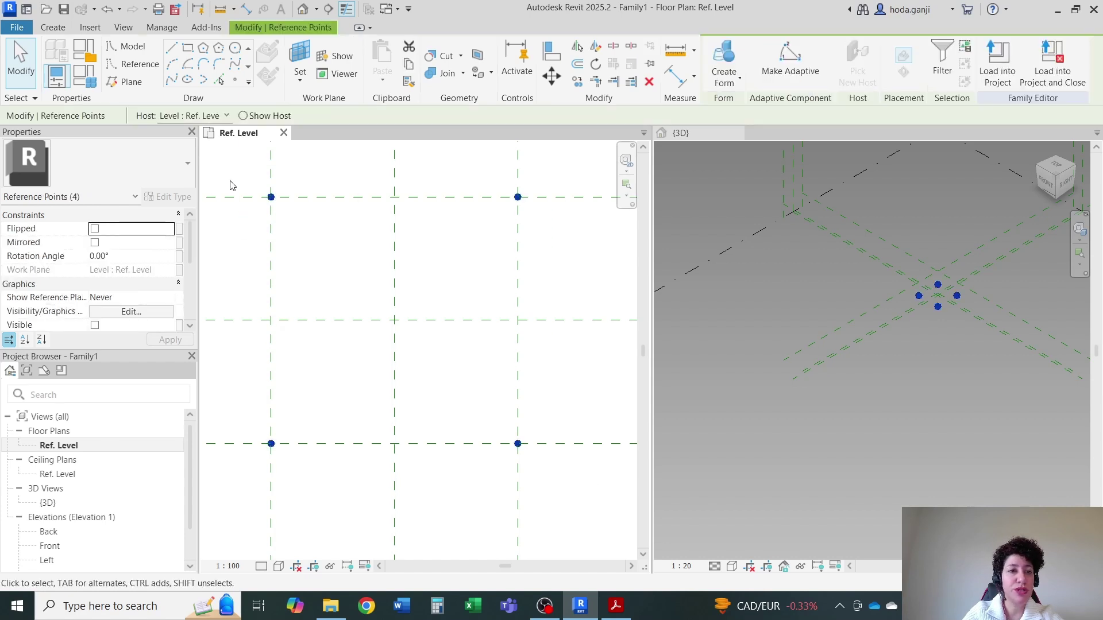
{"action": "left_click_drag", "start_coordinate": [225, 165], "coordinate": [589, 506]}
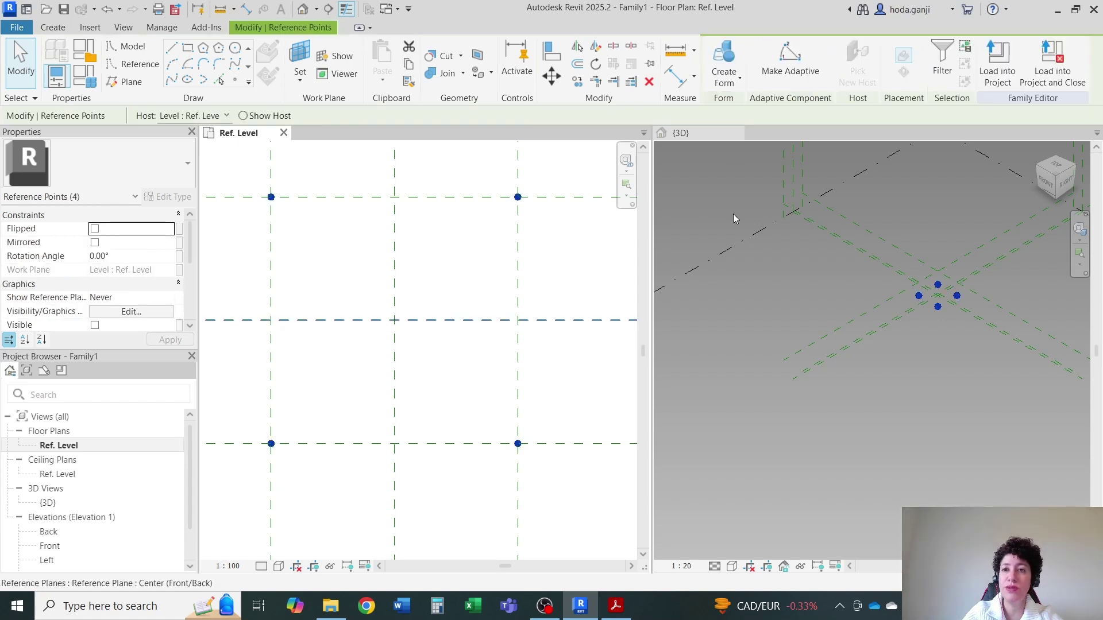
Step: Make the four selected points adaptive, numbering them 1–4
{"action": "left_click", "coordinate": [760, 73]}
{"action": "scroll", "coordinate": [278, 222], "scroll_direction": "up", "scroll_amount": 1}
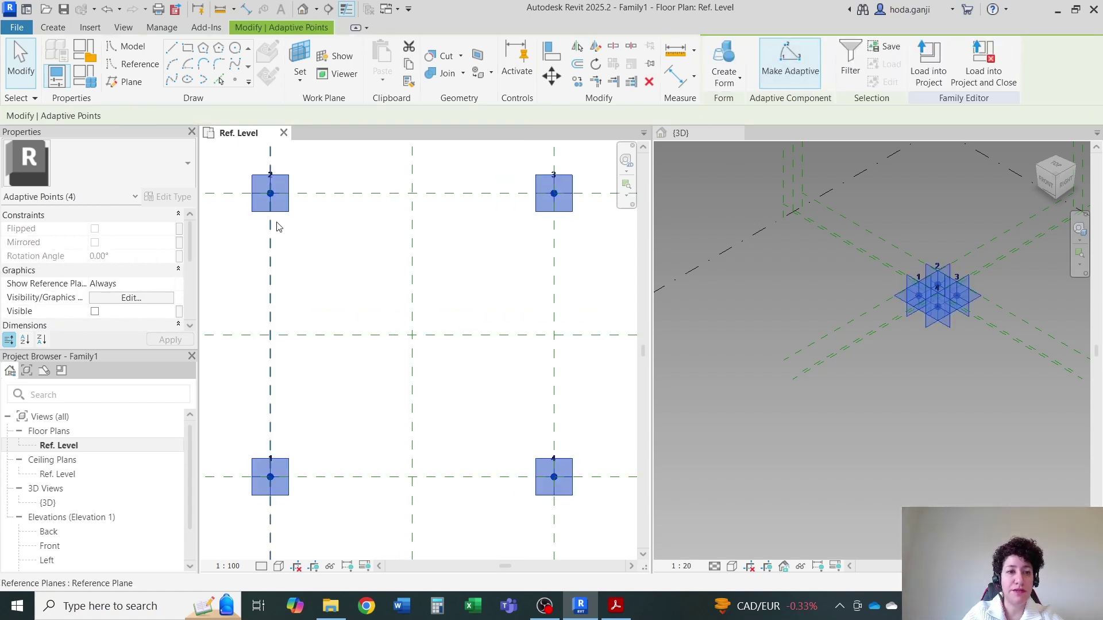
{"action": "left_click", "coordinate": [243, 271]}
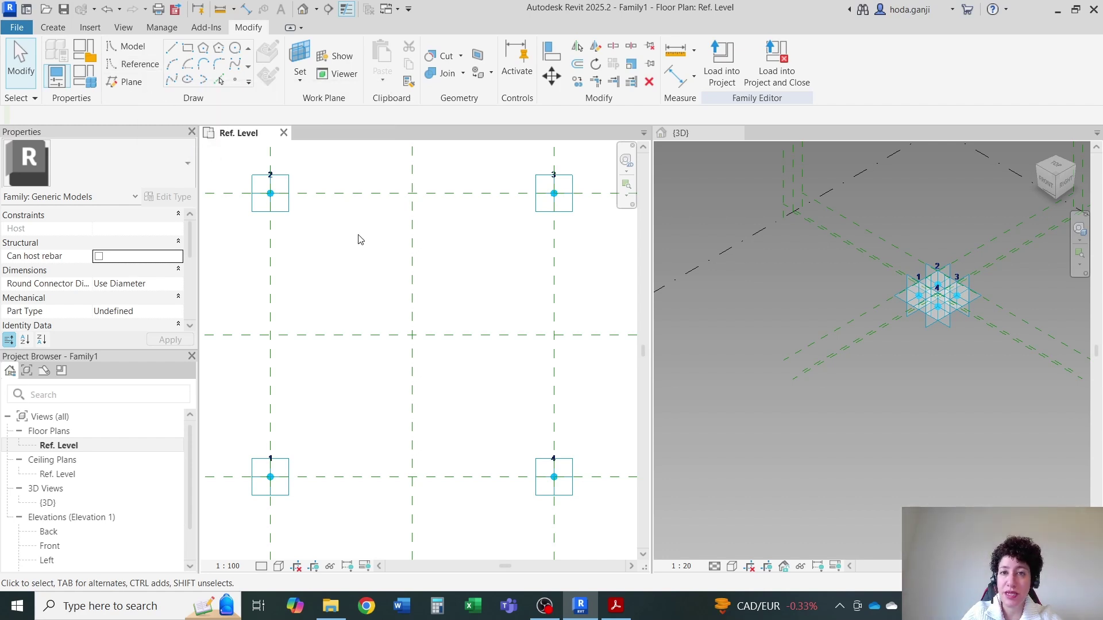
{"action": "scroll", "coordinate": [358, 250], "scroll_direction": "down", "scroll_amount": 1}
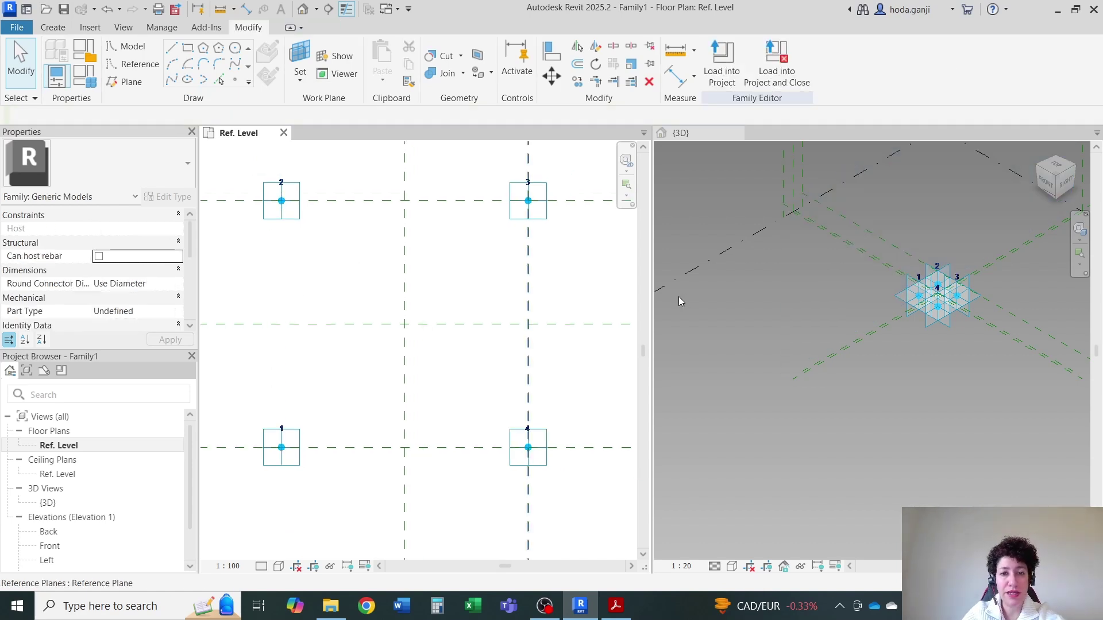
Step: Delete the offset vertical and horizontal reference planes running through the points
{"action": "left_click", "coordinate": [524, 321]}
{"action": "key", "text": "Delete"}
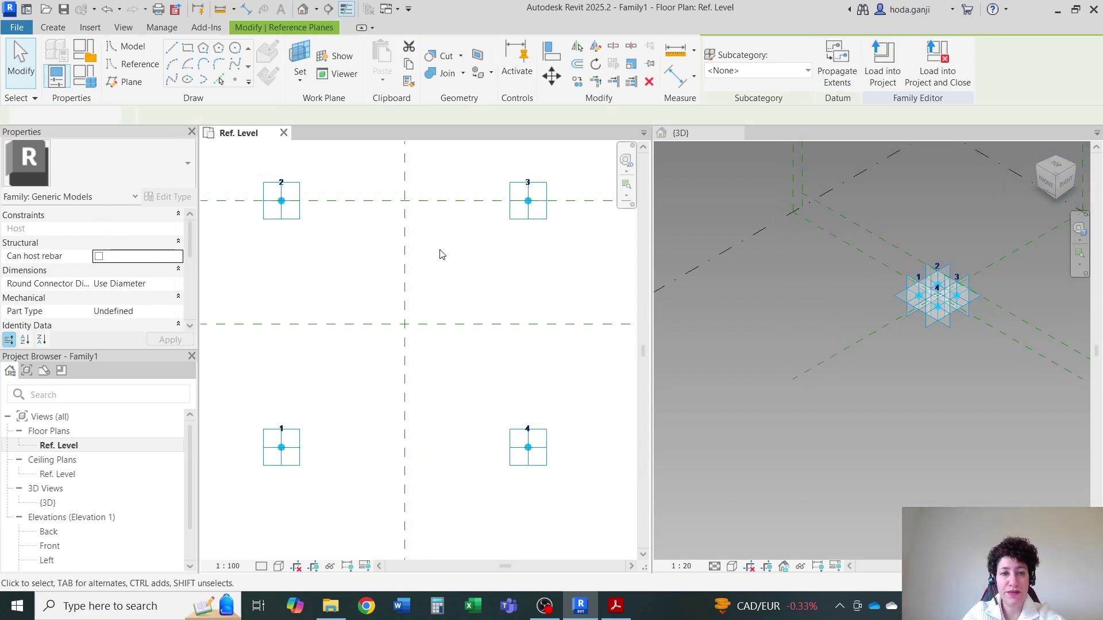
{"action": "left_click", "coordinate": [451, 201]}
{"action": "key", "text": "Delete"}
{"action": "scroll", "coordinate": [436, 261], "scroll_direction": "up", "scroll_amount": 1}
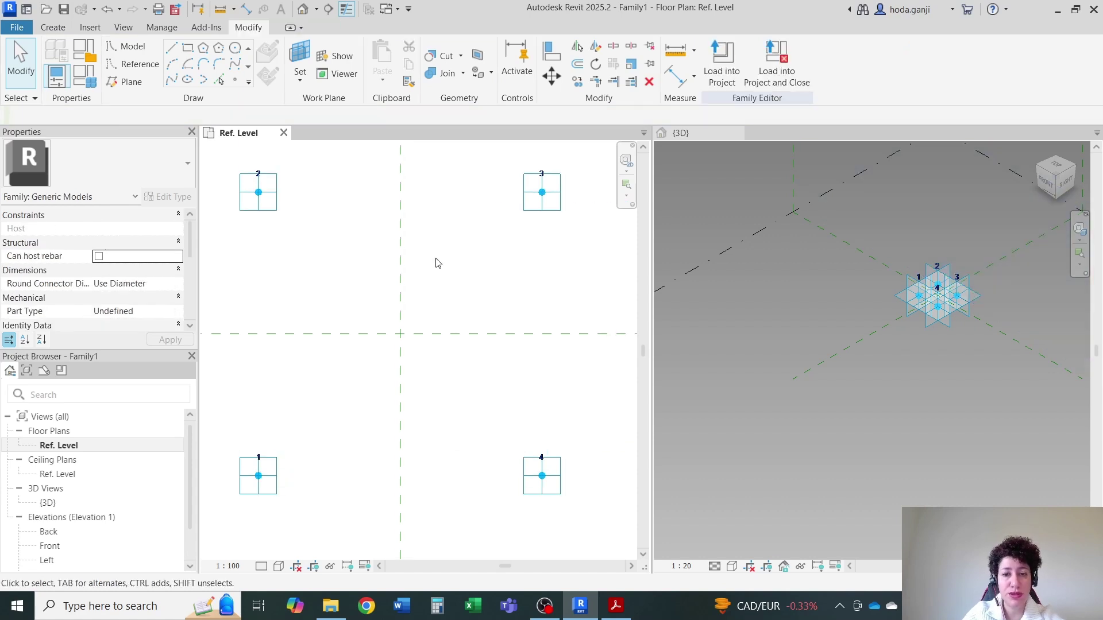
{"action": "scroll", "coordinate": [437, 263], "scroll_direction": "up", "scroll_amount": 1}
{"action": "scroll", "coordinate": [993, 278], "scroll_direction": "up", "scroll_amount": 4}
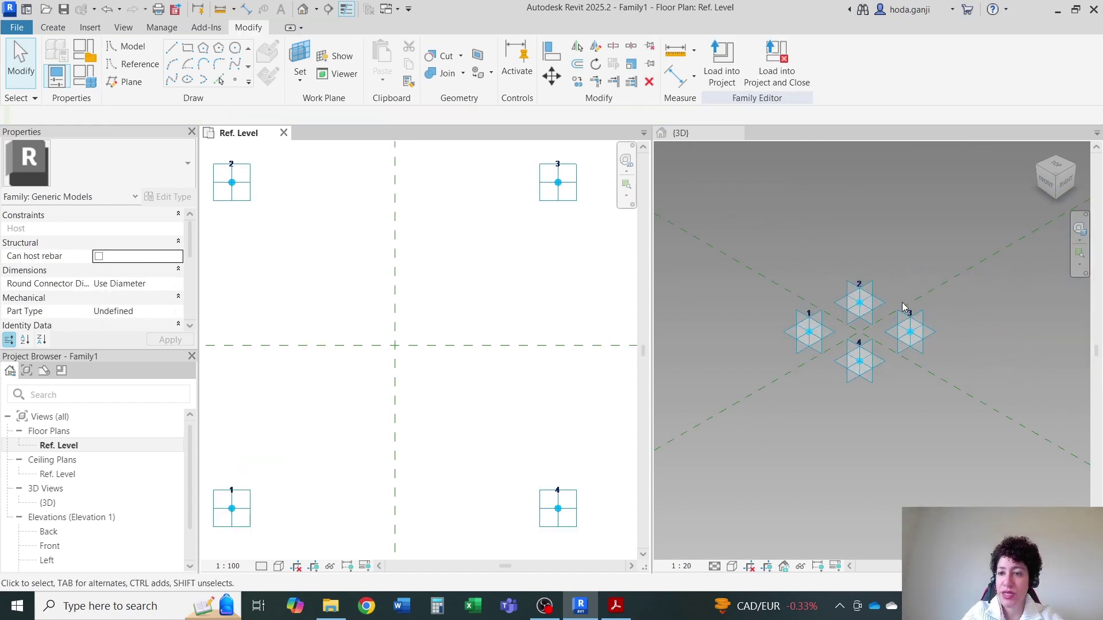
{"action": "scroll", "coordinate": [978, 298], "scroll_direction": "up", "scroll_amount": 3}
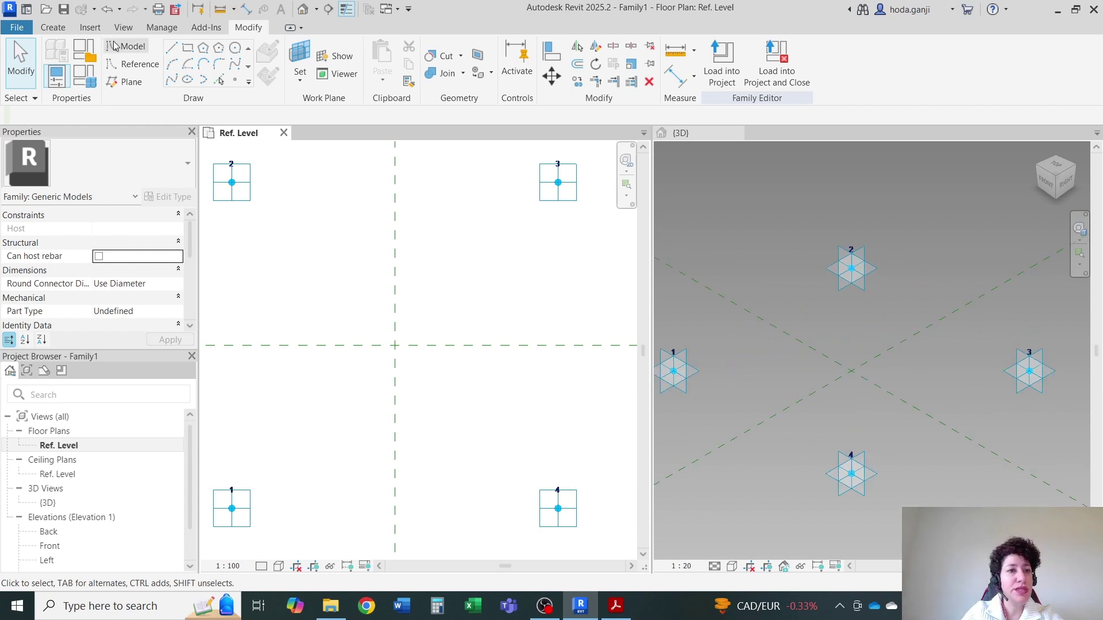
Step: Draw reference lines from adaptive point 1 to 2 and from 2 to 3
{"action": "left_click", "coordinate": [136, 64]}
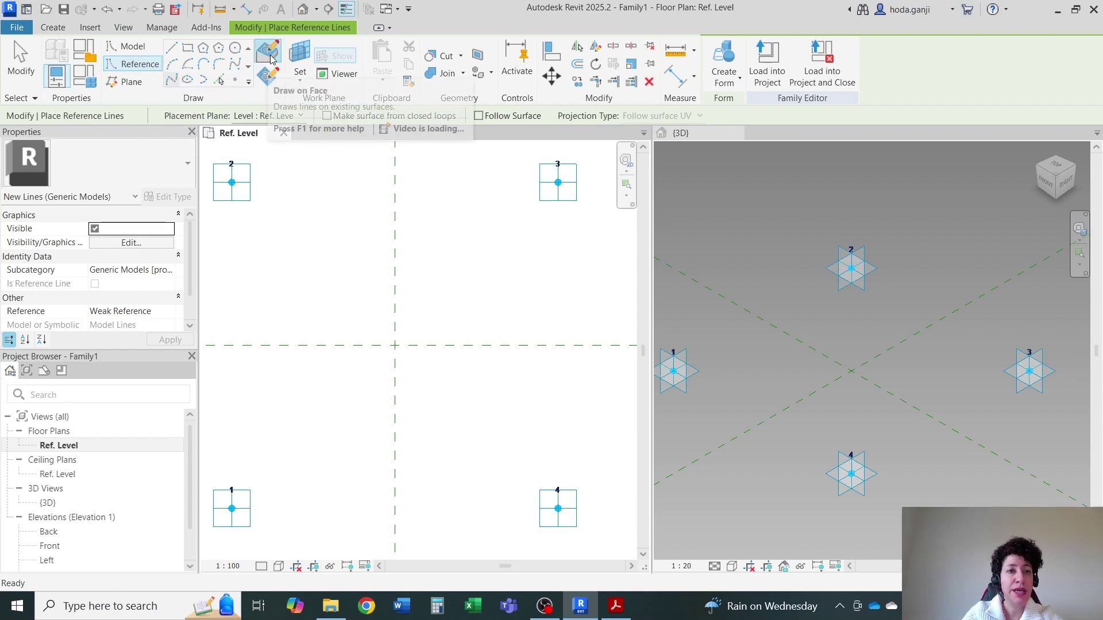
{"action": "left_click", "coordinate": [231, 509]}
{"action": "left_click", "coordinate": [232, 182]}
{"action": "right_click", "coordinate": [232, 182]}
{"action": "left_click", "coordinate": [253, 194]}
{"action": "left_click", "coordinate": [231, 182]}
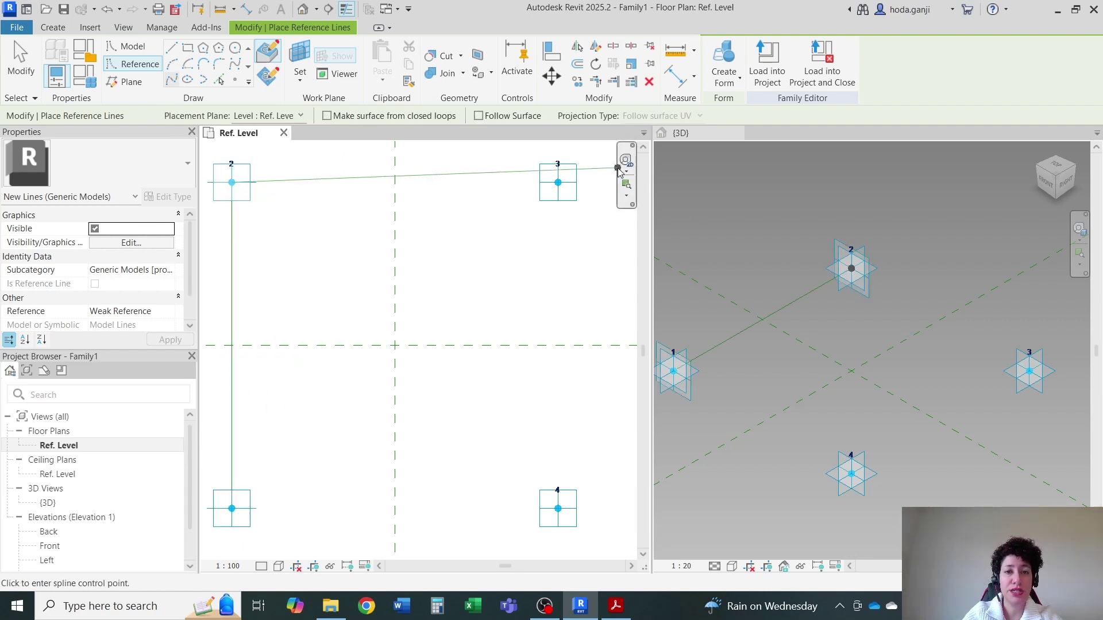
{"action": "left_click", "coordinate": [558, 182]}
{"action": "right_click", "coordinate": [558, 183]}
{"action": "left_click", "coordinate": [577, 191]}
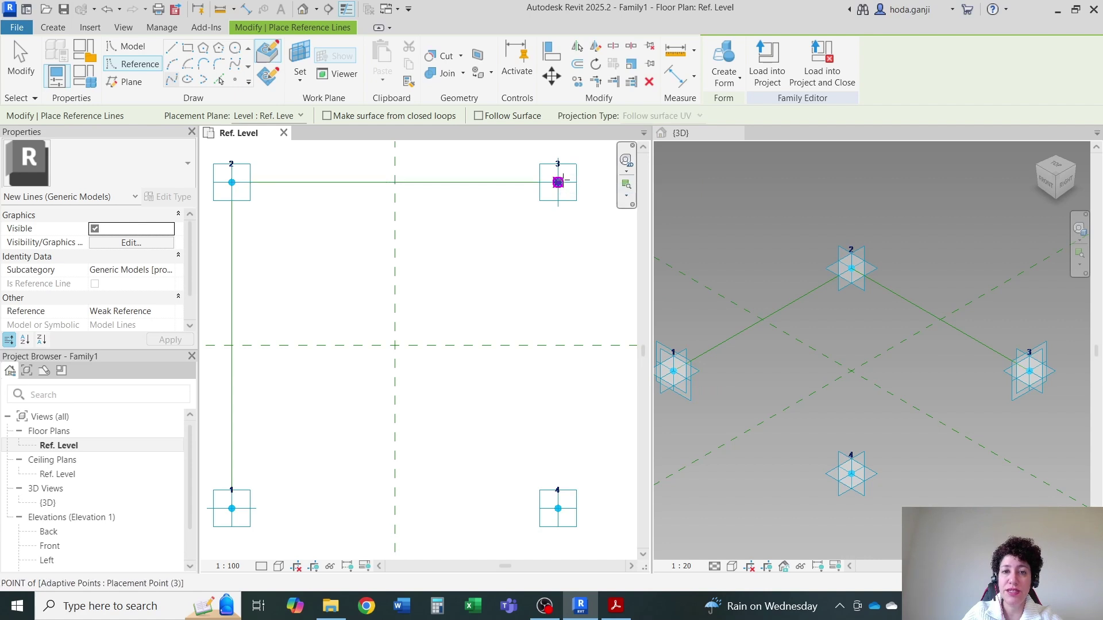
Step: Draw reference lines from point 3 to 4 and from 4 back to 1, closing the square
{"action": "left_click", "coordinate": [558, 183]}
{"action": "left_click", "coordinate": [558, 509]}
{"action": "right_click", "coordinate": [558, 509]}
{"action": "left_click", "coordinate": [590, 293]}
{"action": "left_click", "coordinate": [558, 509]}
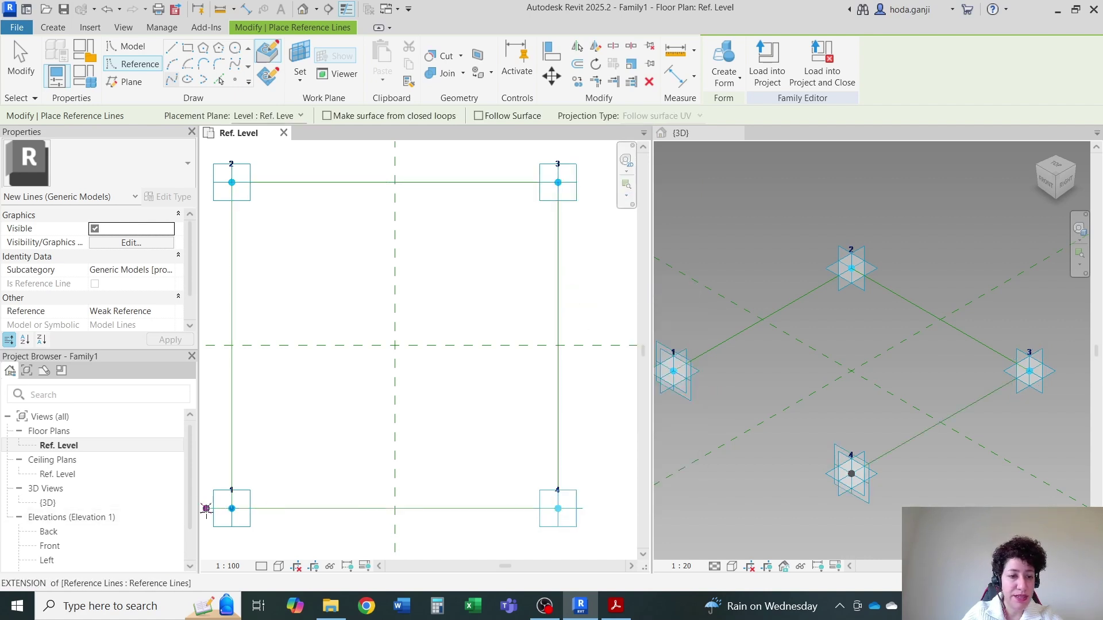
{"action": "left_click", "coordinate": [232, 509]}
{"action": "right_click", "coordinate": [232, 508]}
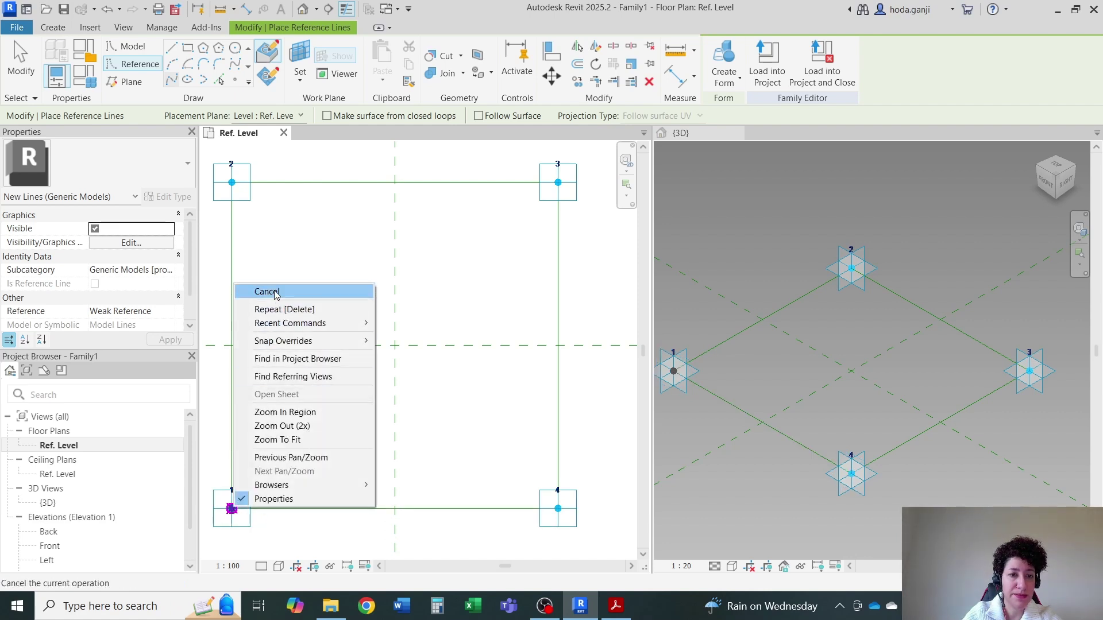
{"action": "left_click", "coordinate": [256, 288]}
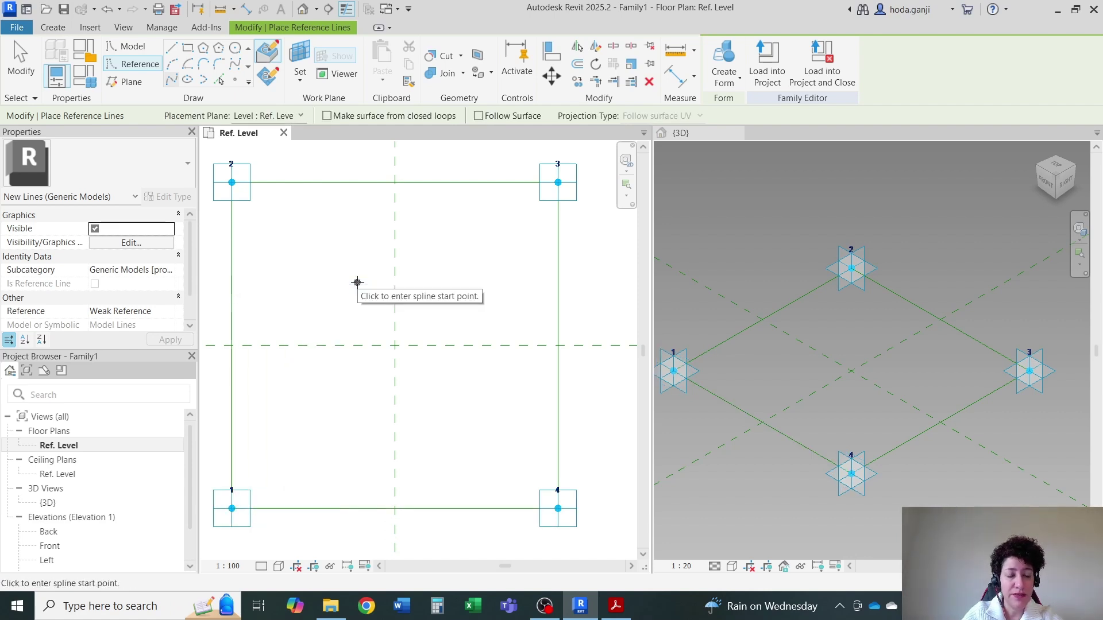
{"action": "key", "text": "Escape"}
{"action": "key", "text": "Escape"}
Step: Select the square loop of reference lines and create a form from it
{"action": "key", "text": "Tab"}
{"action": "left_click", "coordinate": [233, 296]}
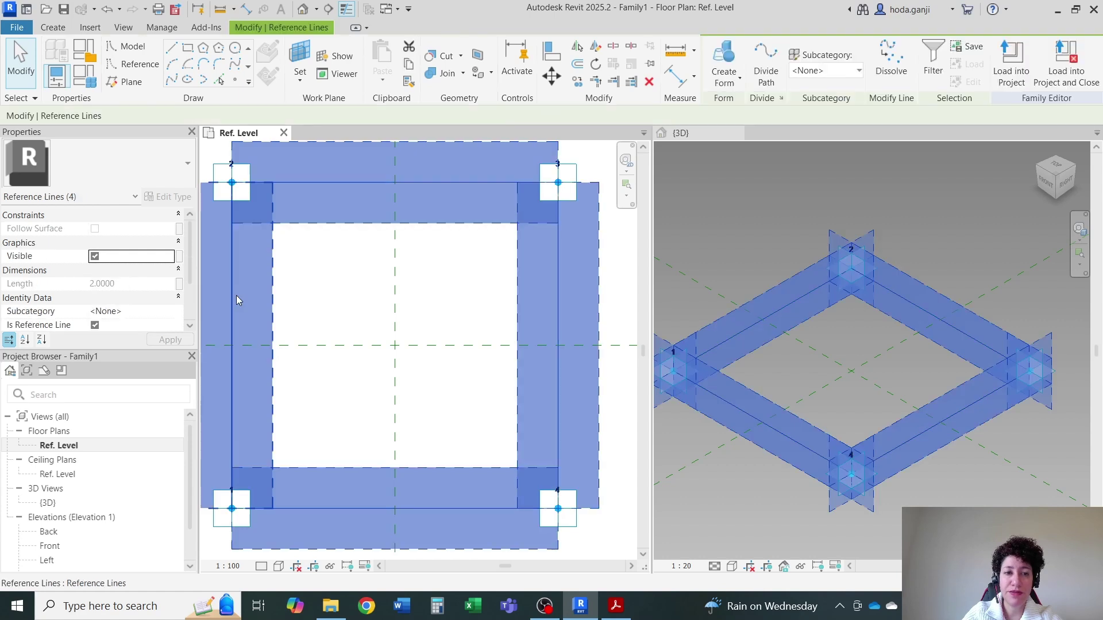
{"action": "left_click", "coordinate": [724, 58]}
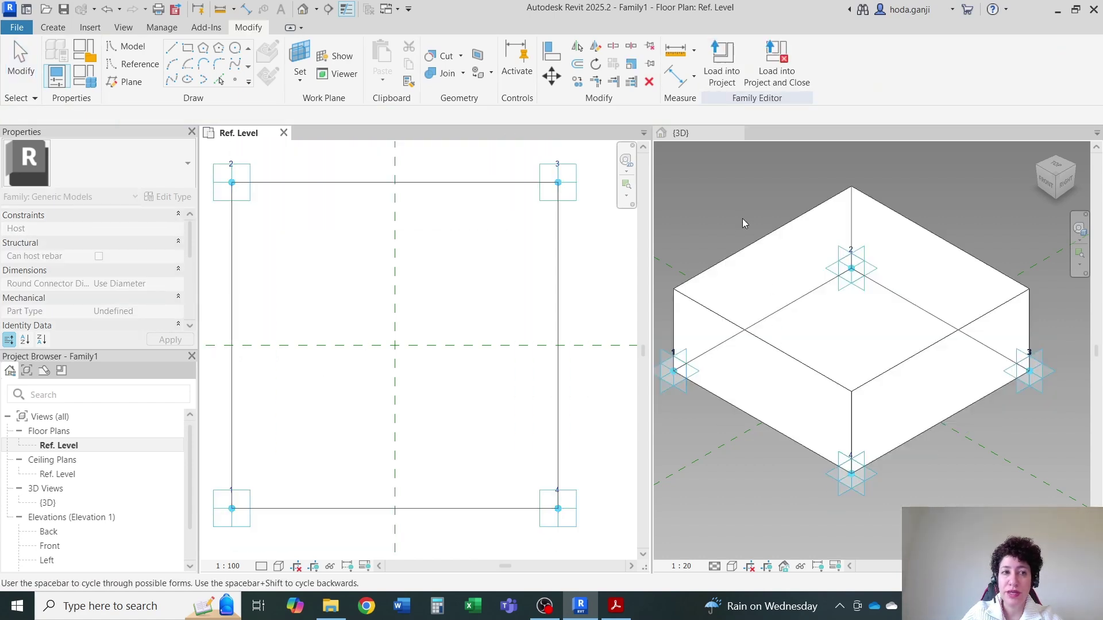
Step: Set the form's Positive Offset to 0 in the 3D view, flattening it to a surface
{"action": "left_click", "coordinate": [786, 221]}
{"action": "left_click", "coordinate": [791, 238]}
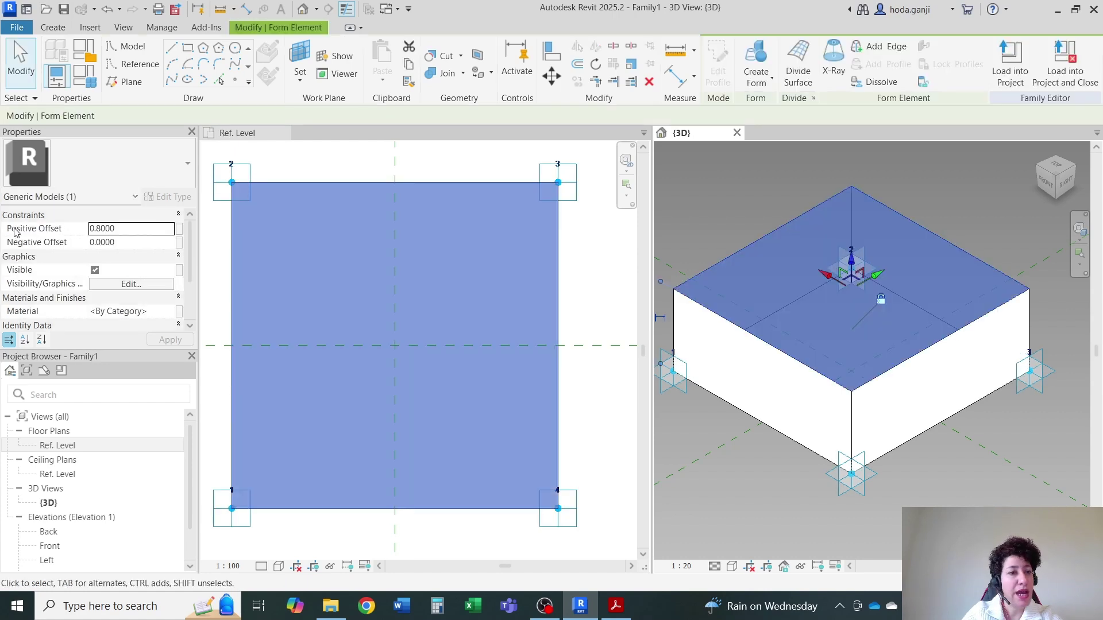
{"action": "left_click", "coordinate": [149, 229]}
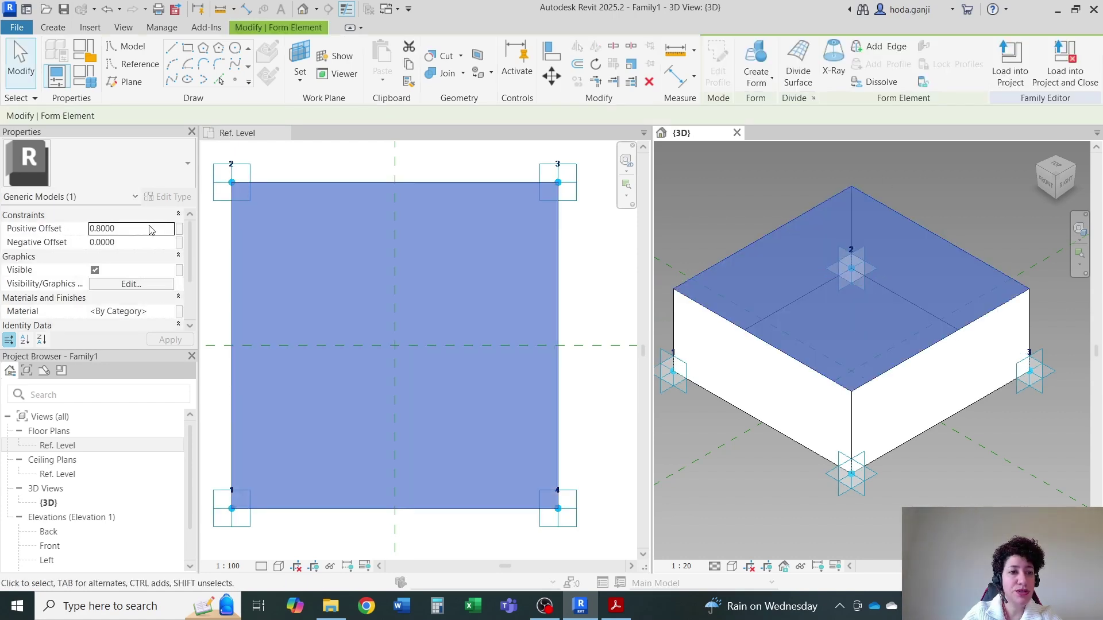
{"action": "type", "text": "0"}
{"action": "key", "text": "Return"}
{"action": "left_click", "coordinate": [170, 340]}
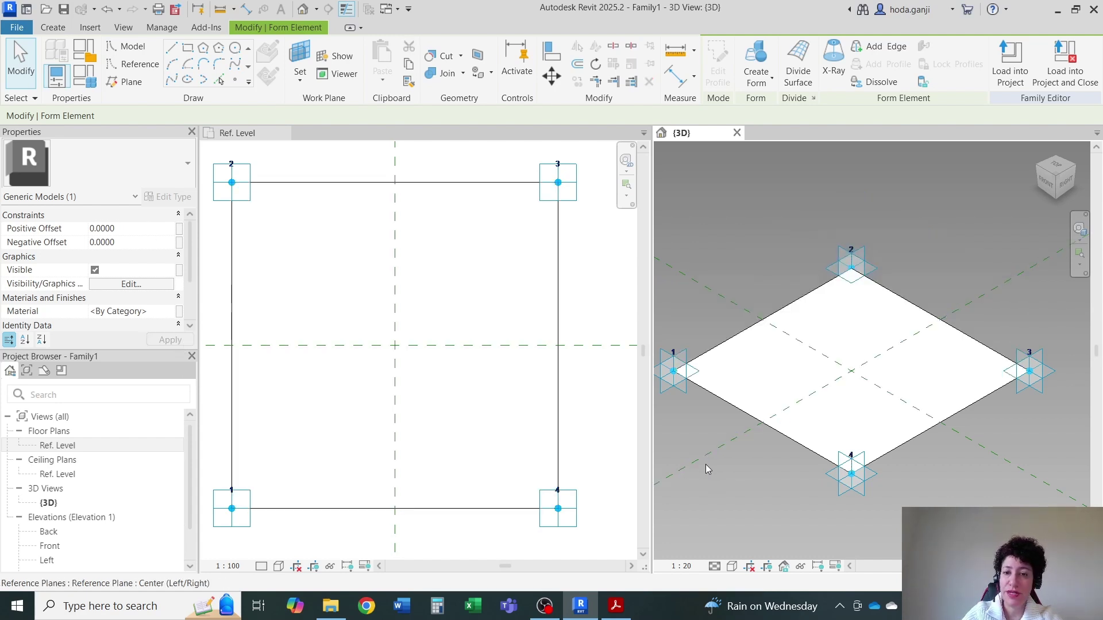
{"action": "left_click", "coordinate": [575, 298]}
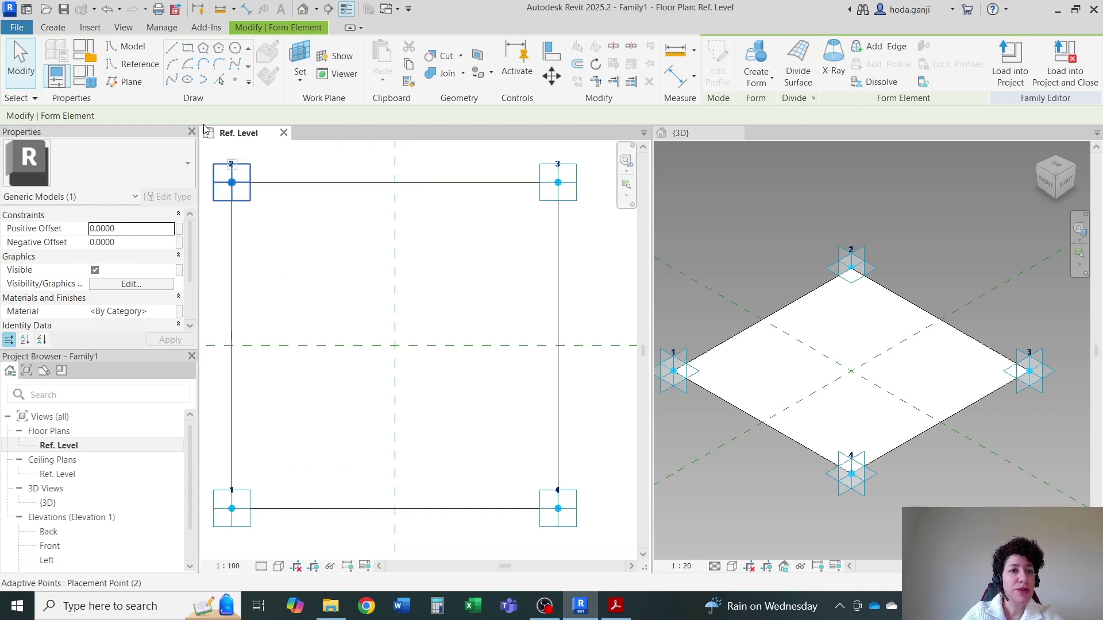
Step: Place reference points at the midpoints of the left, top, right and bottom sides
{"action": "left_click", "coordinate": [138, 70]}
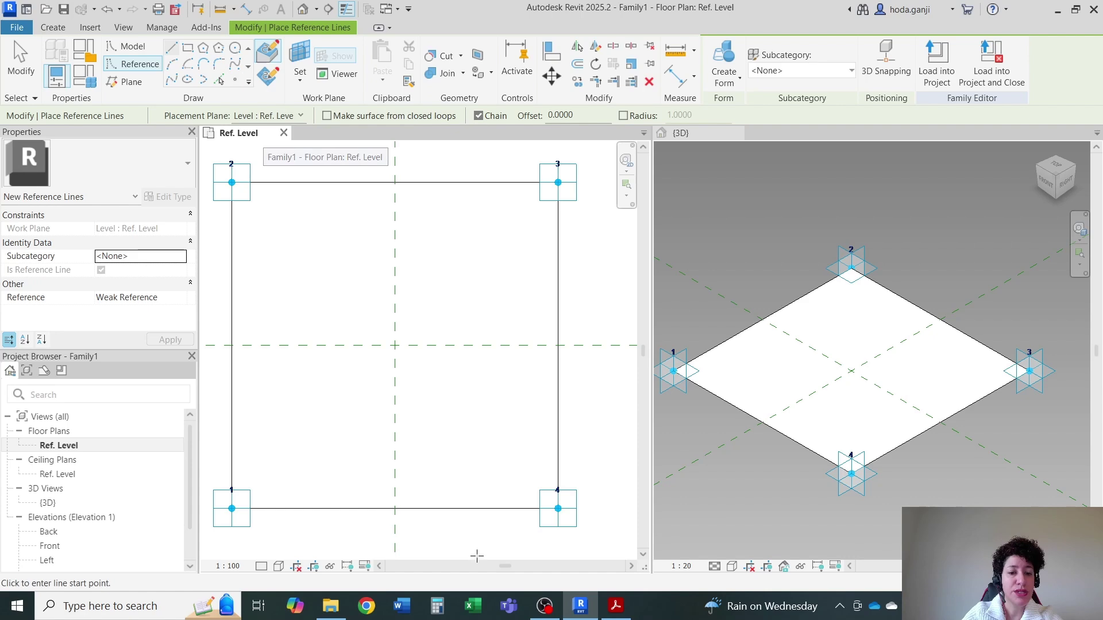
{"action": "left_click", "coordinate": [616, 606]}
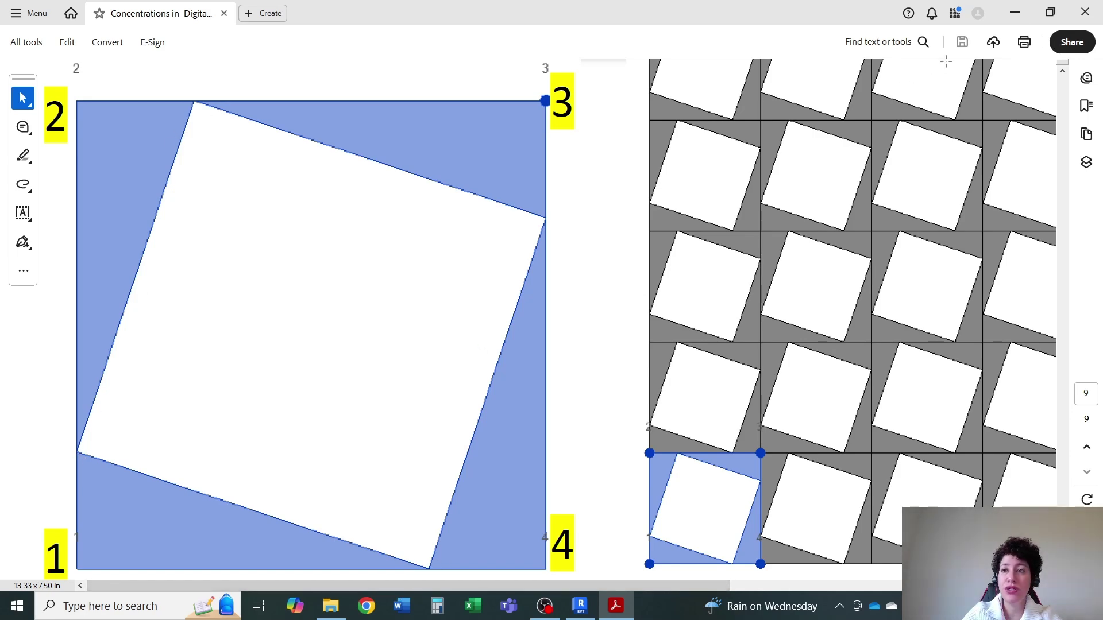
{"action": "left_click", "coordinate": [1014, 13]}
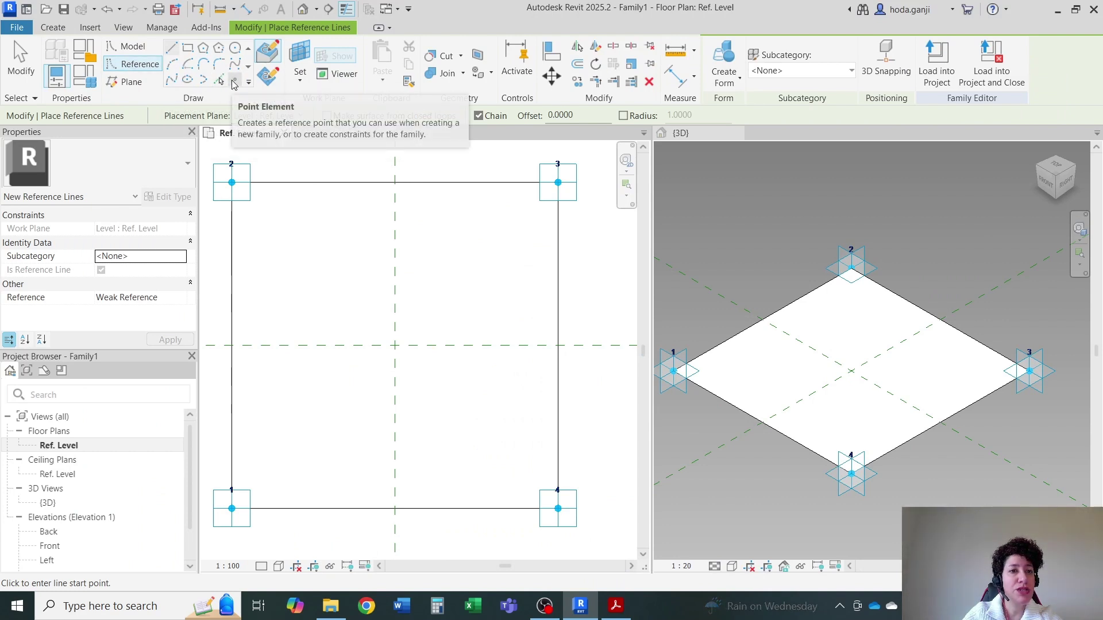
{"action": "left_click", "coordinate": [234, 82]}
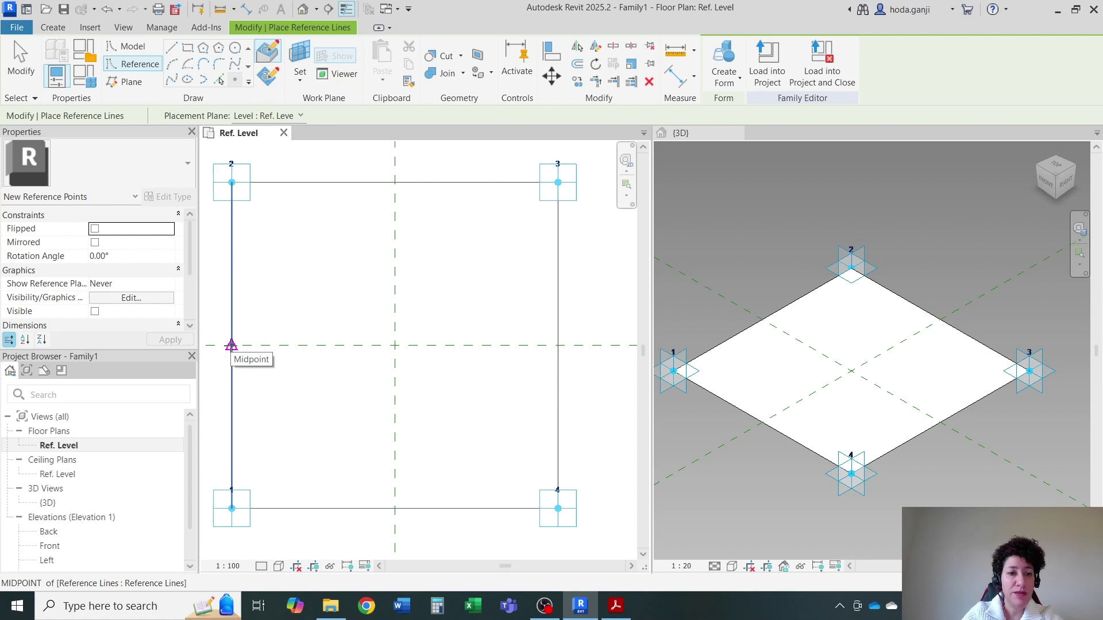
{"action": "left_click", "coordinate": [231, 346]}
{"action": "left_click", "coordinate": [395, 182]}
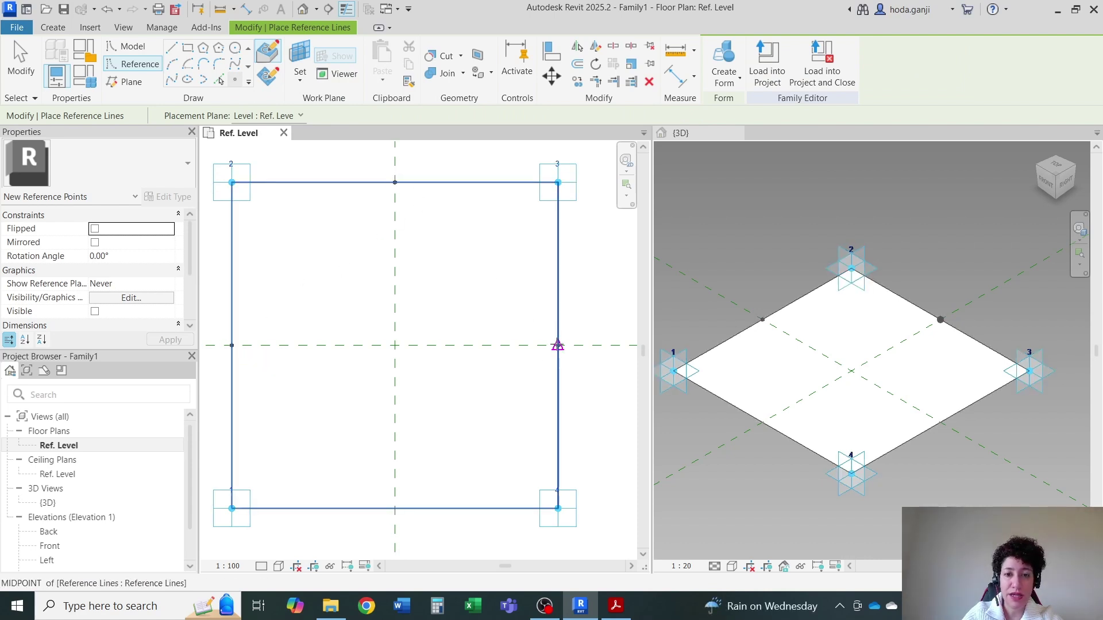
{"action": "left_click", "coordinate": [557, 345]}
{"action": "left_click", "coordinate": [395, 509]}
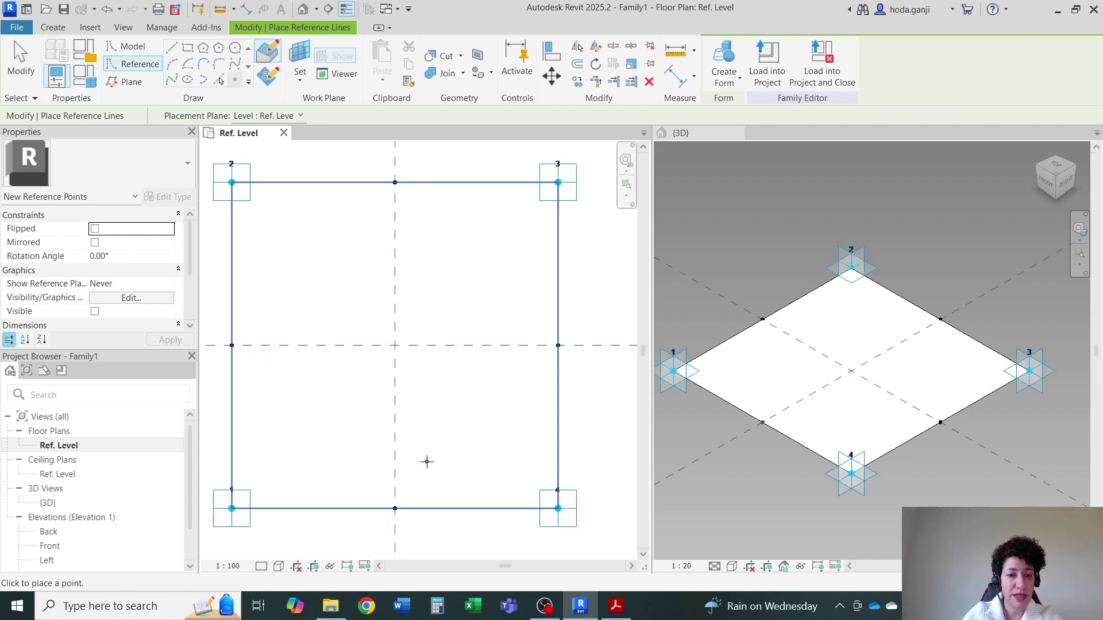
{"action": "key", "text": "Escape"}
{"action": "key", "text": "Escape"}
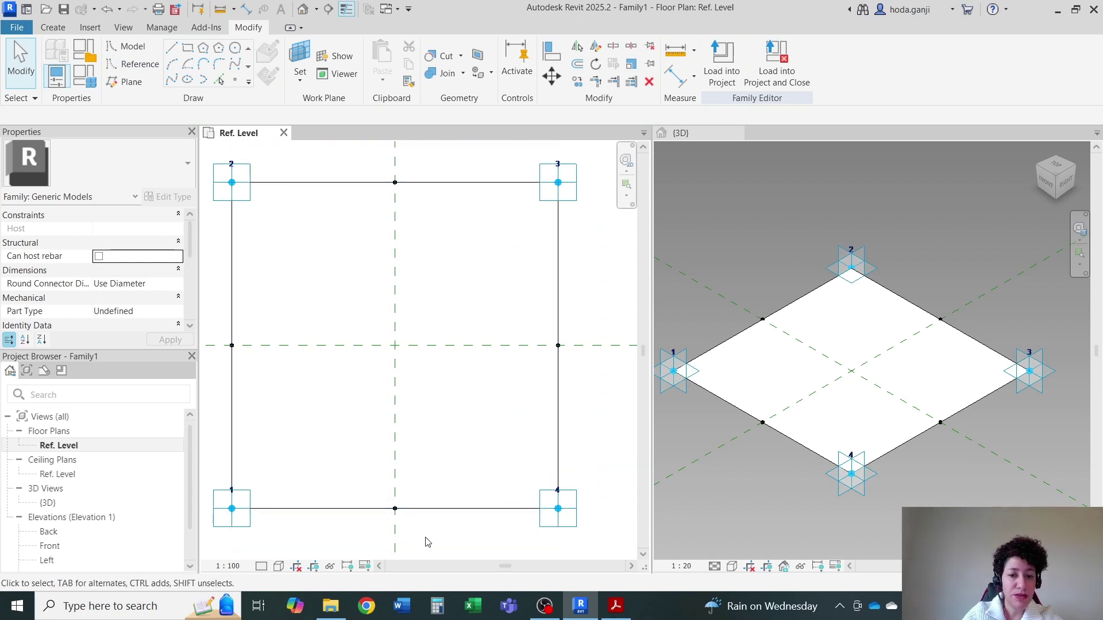
{"action": "left_click", "coordinate": [613, 605]}
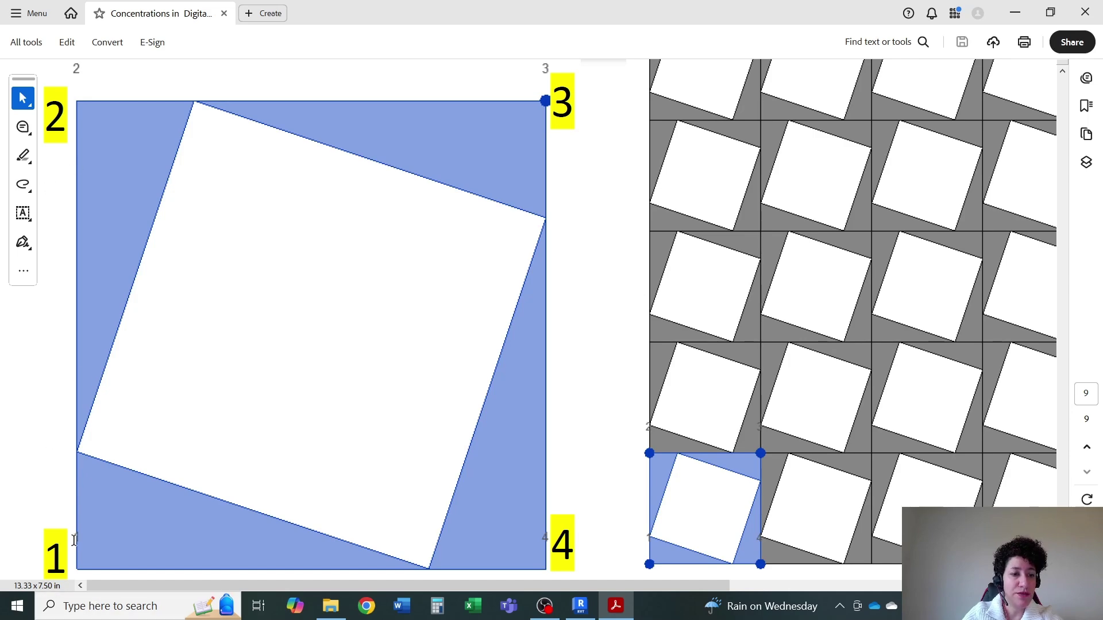
Step: Set the left-side midpoint's Normalized Curve Parameter from 0.5 to 0.25
{"action": "left_click", "coordinate": [581, 605]}
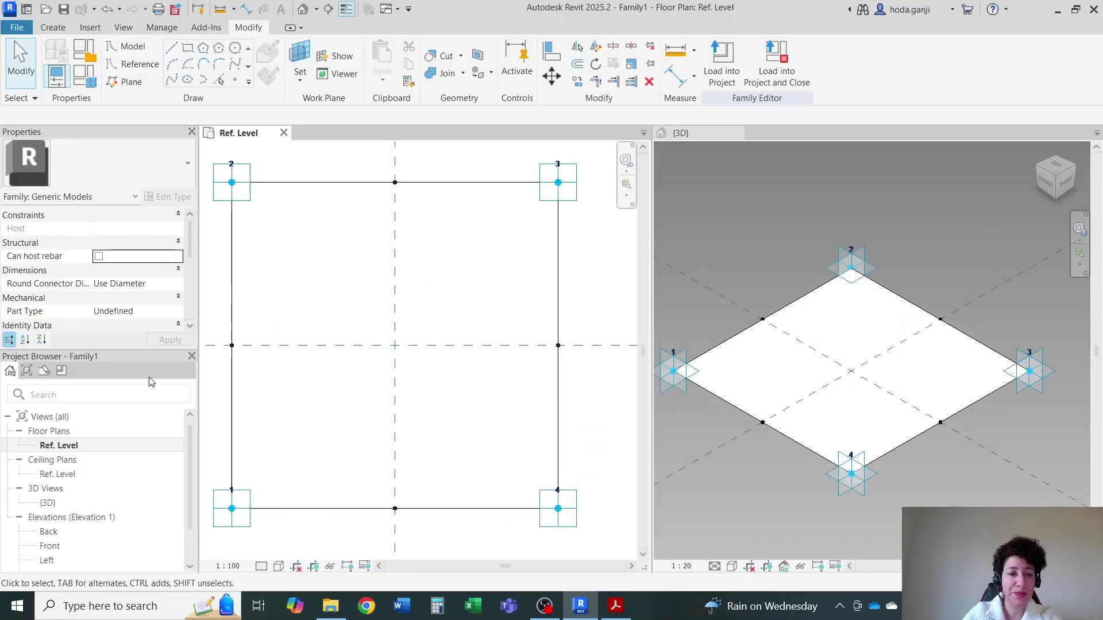
{"action": "left_click", "coordinate": [232, 345]}
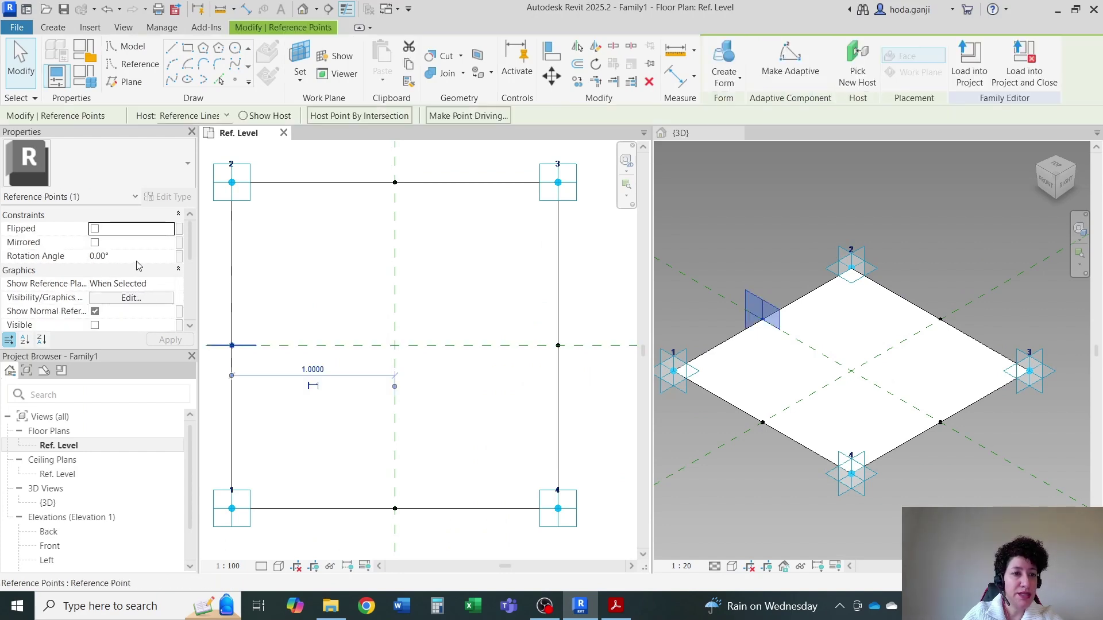
{"action": "scroll", "coordinate": [138, 265], "scroll_direction": "down", "scroll_amount": 4}
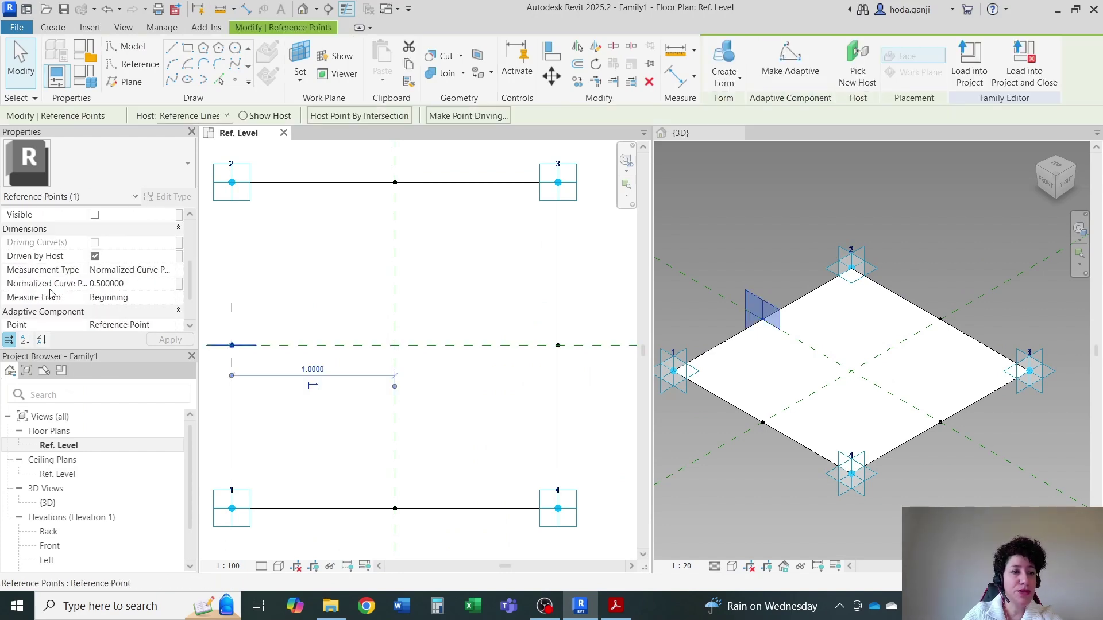
{"action": "left_click", "coordinate": [134, 285]}
{"action": "double_click", "coordinate": [132, 283]}
{"action": "type", "text": "0.25"}
{"action": "key", "text": "Return"}
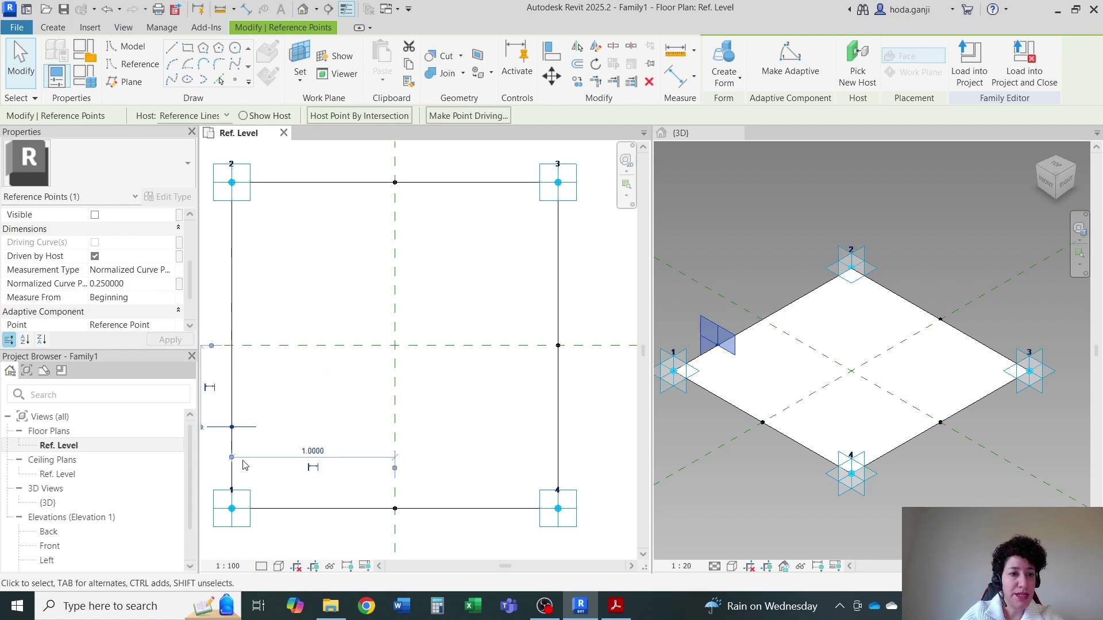
Step: Associate that value with a new instance family parameter named Ratio
{"action": "left_click", "coordinate": [179, 284]}
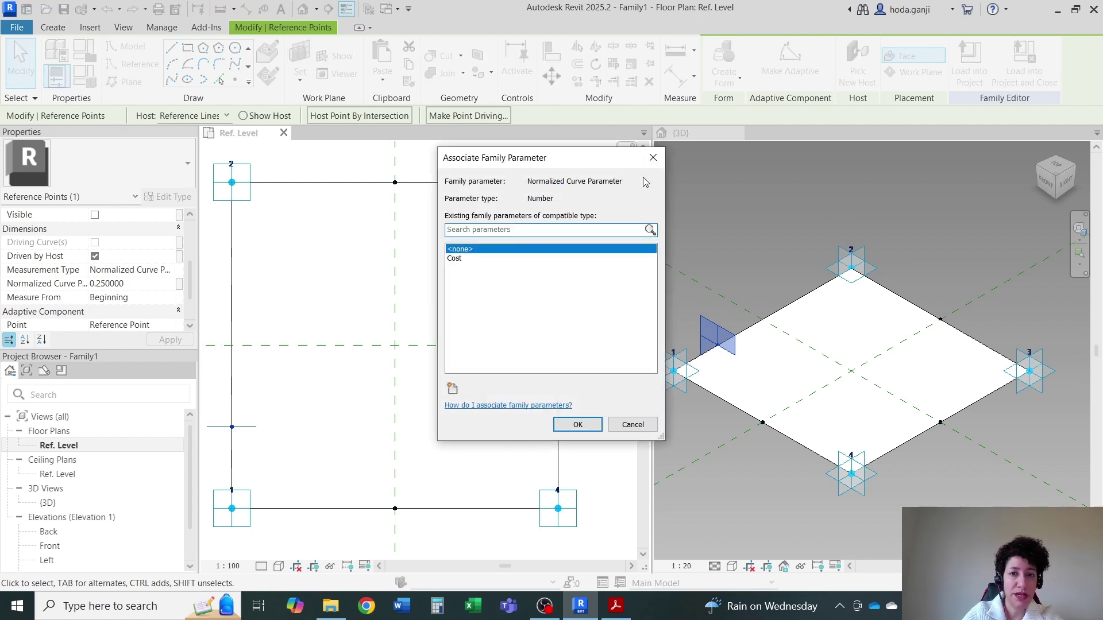
{"action": "left_click", "coordinate": [654, 158]}
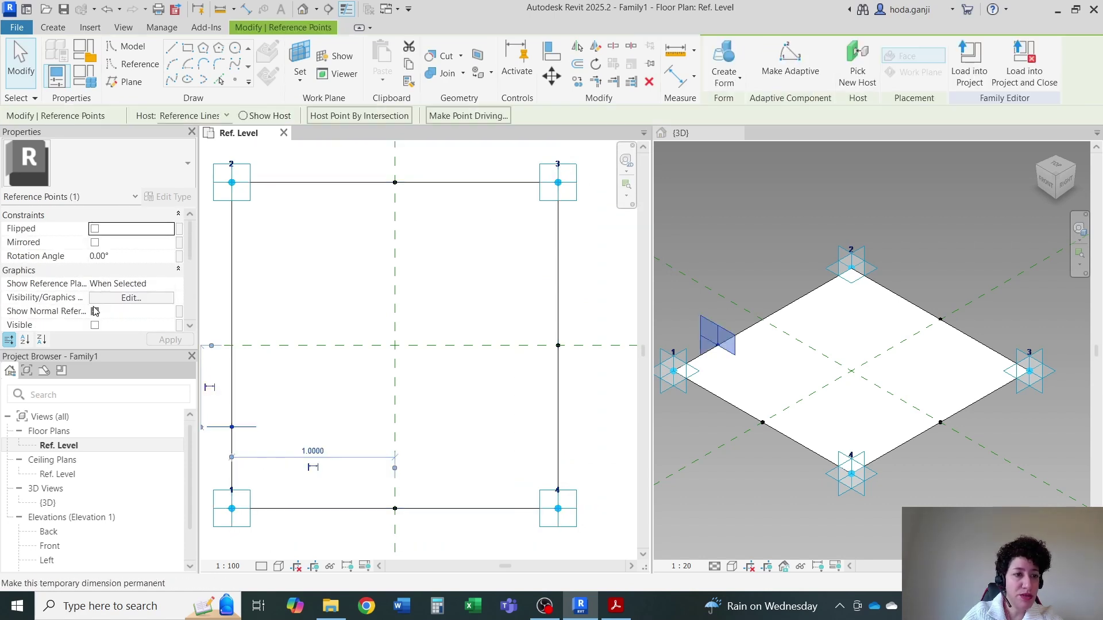
{"action": "scroll", "coordinate": [48, 318], "scroll_direction": "down", "scroll_amount": 4}
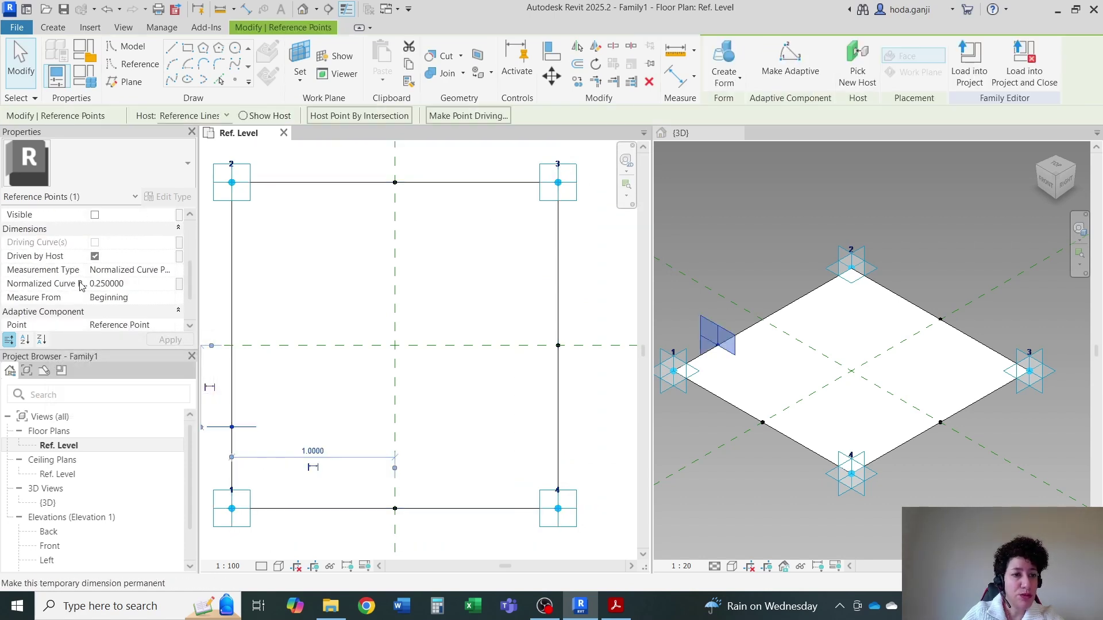
{"action": "left_click", "coordinate": [179, 284]}
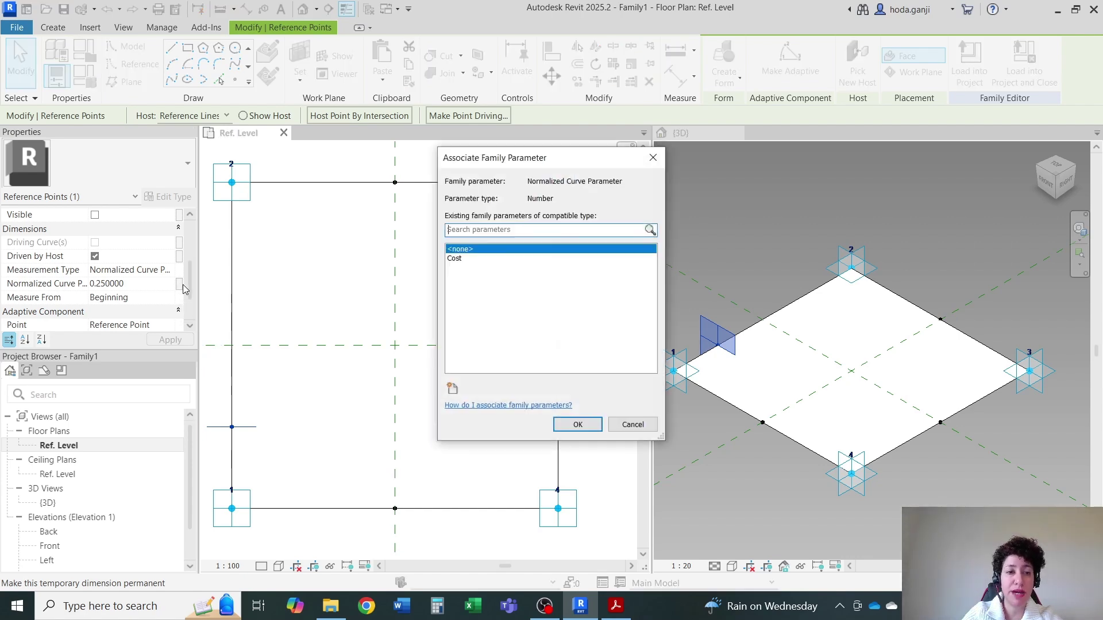
{"action": "left_click", "coordinate": [452, 389]}
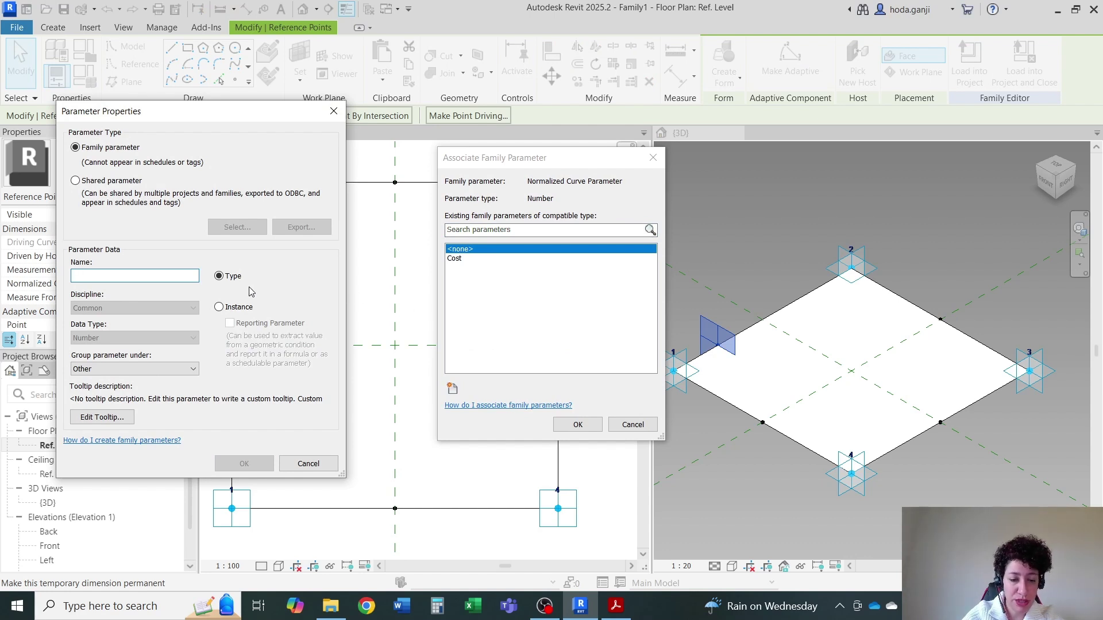
{"action": "type", "text": "Ratio"}
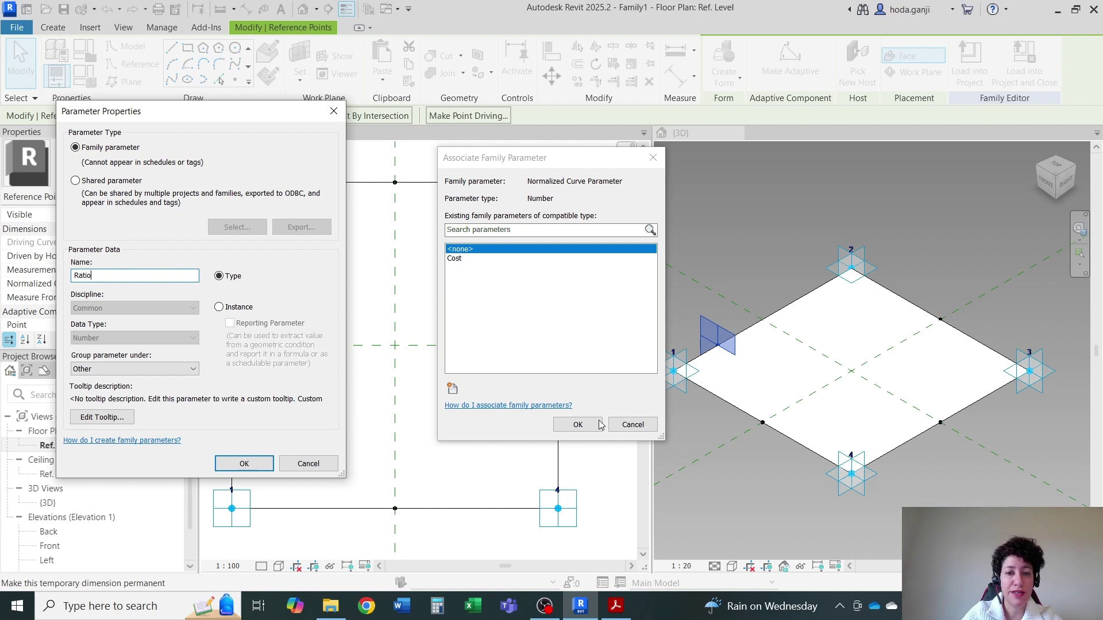
{"action": "left_click", "coordinate": [219, 308]}
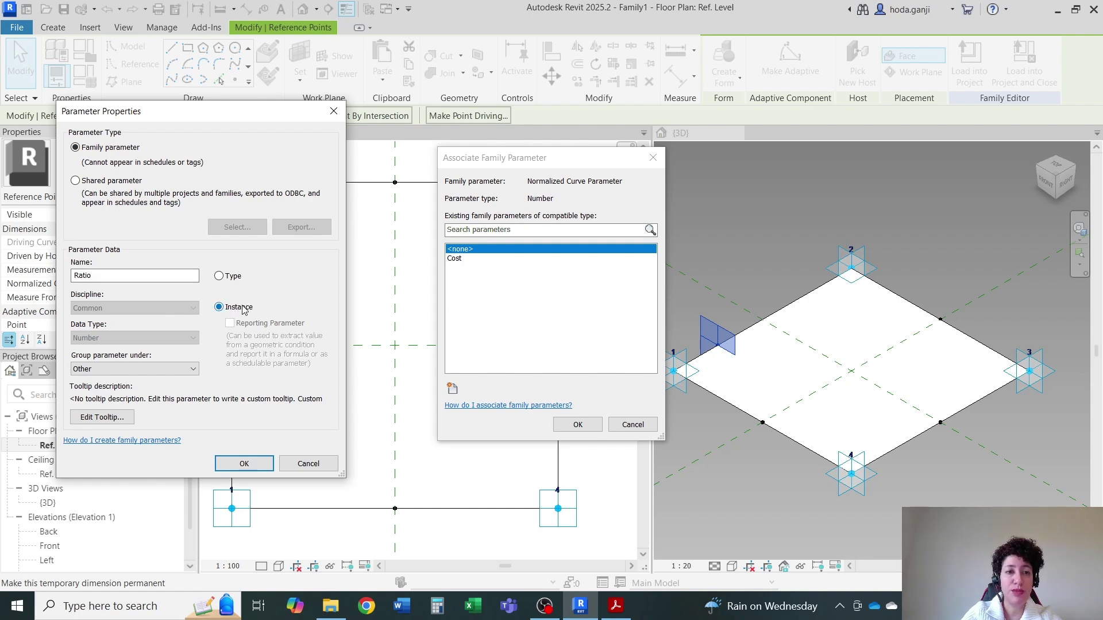
{"action": "left_click", "coordinate": [245, 464]}
{"action": "left_click", "coordinate": [577, 424]}
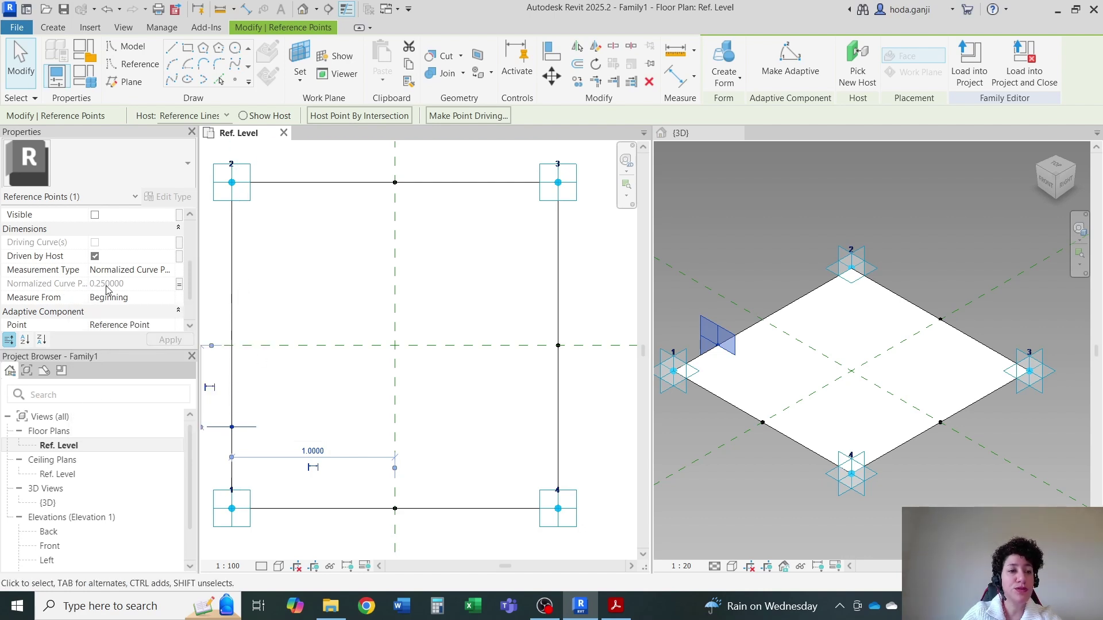
Step: Associate the top edge point's Normalized Curve Parameter with the Ratio parameter
{"action": "middle_click_drag", "start_coordinate": [294, 436], "coordinate": [334, 427]}
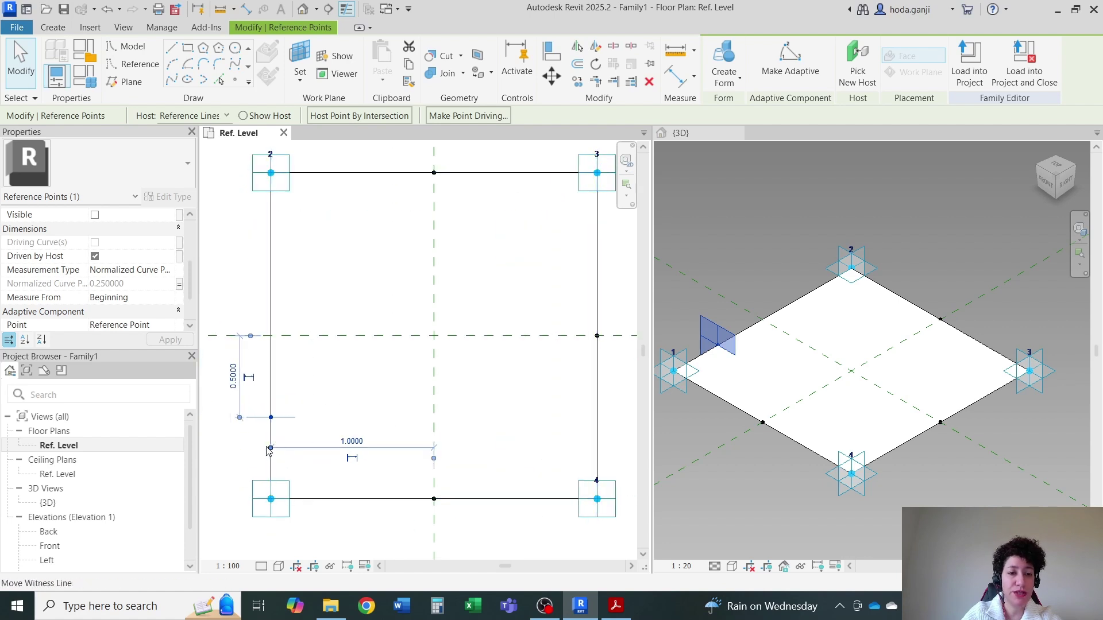
{"action": "left_click", "coordinate": [310, 378]}
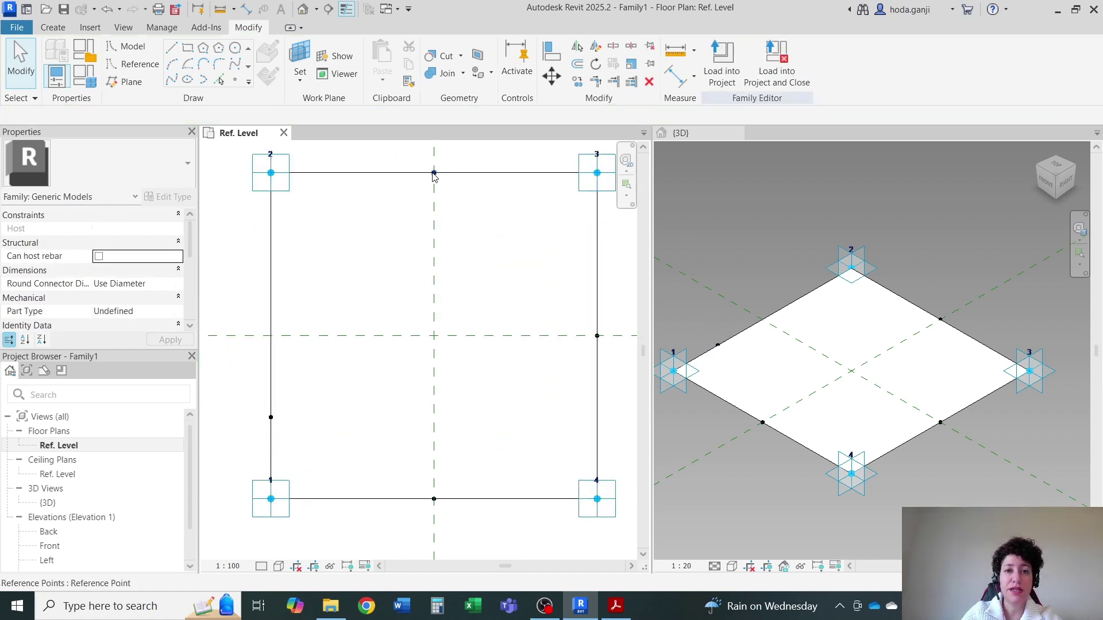
{"action": "left_click", "coordinate": [433, 173]}
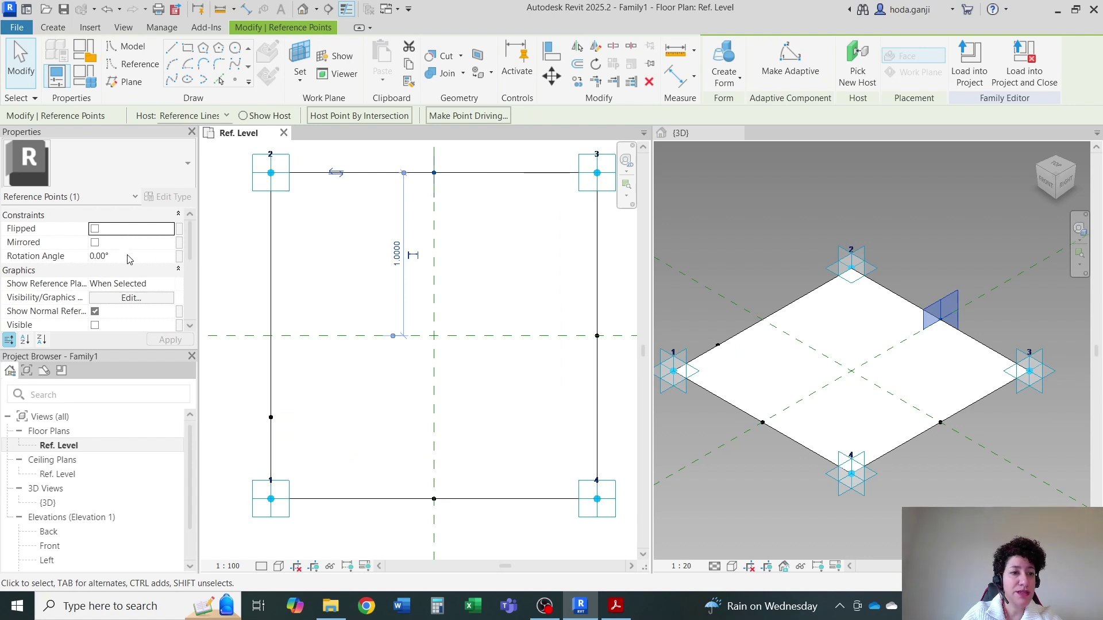
{"action": "scroll", "coordinate": [104, 275], "scroll_direction": "down", "scroll_amount": 4}
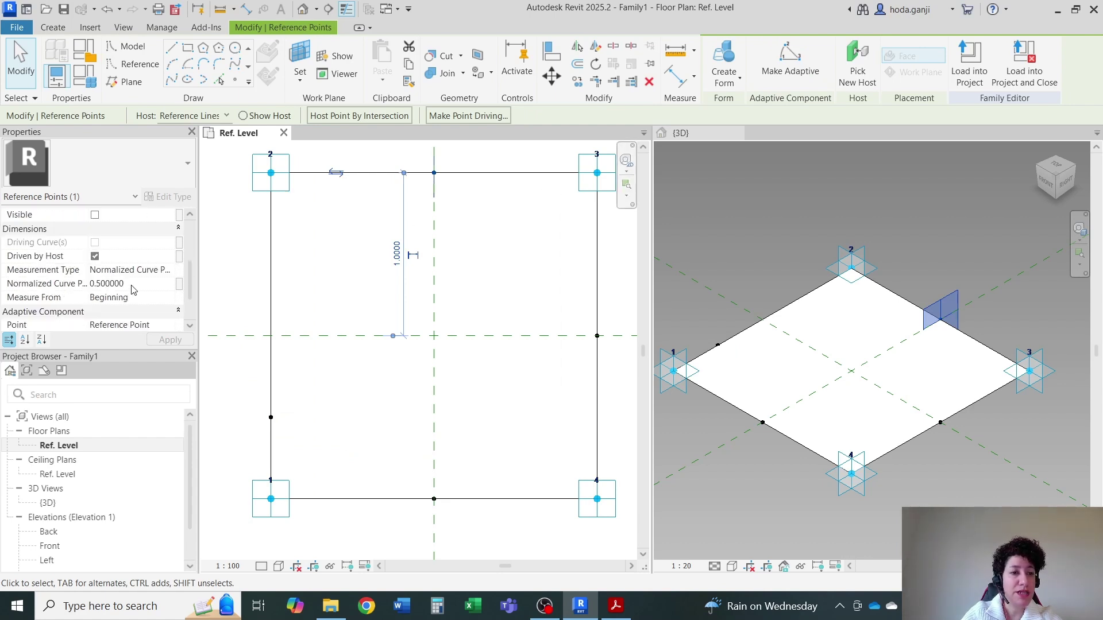
{"action": "left_click", "coordinate": [180, 285]}
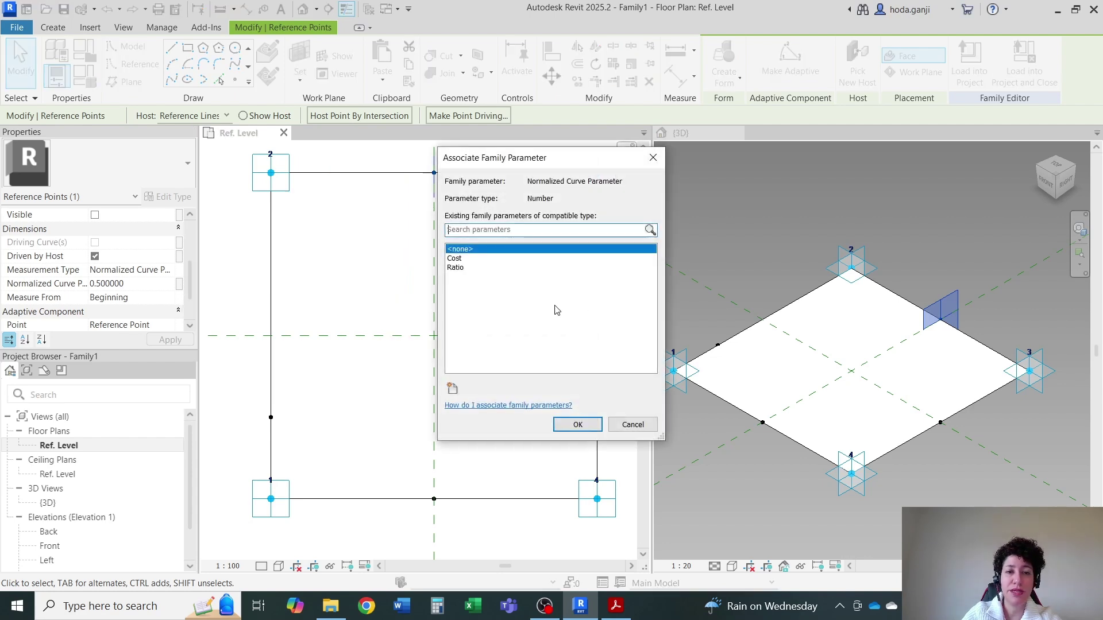
{"action": "left_click", "coordinate": [456, 268]}
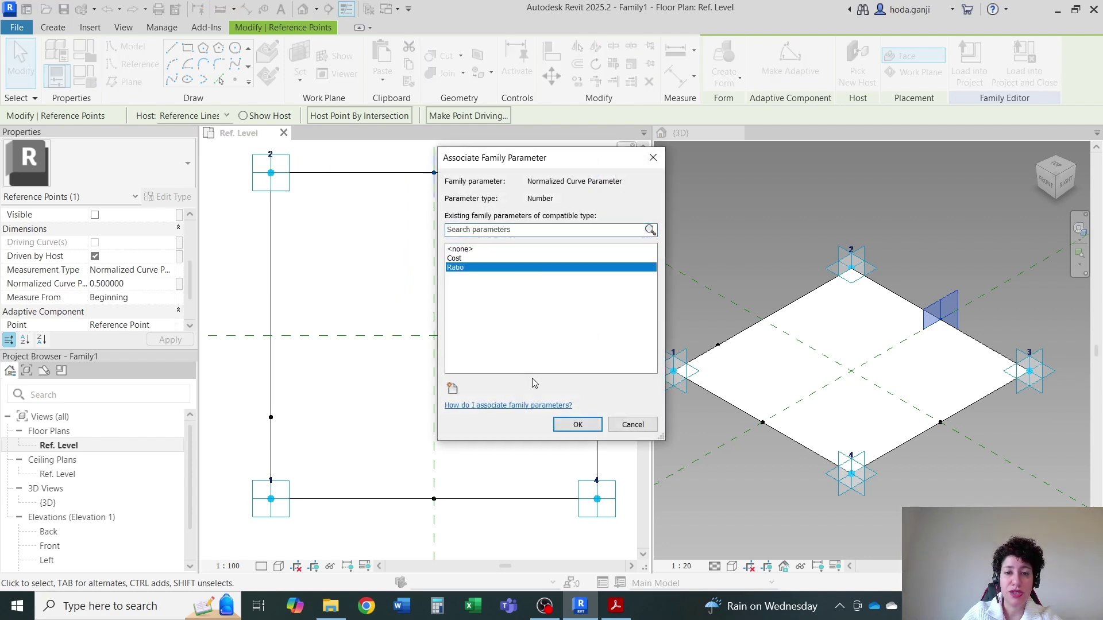
{"action": "left_click", "coordinate": [577, 426]}
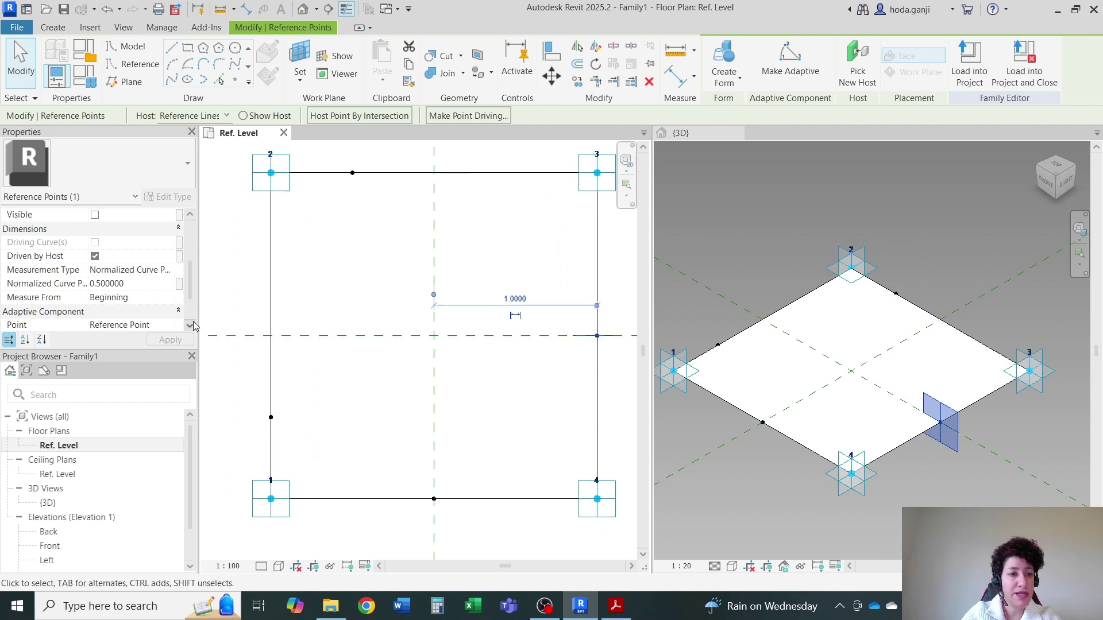
Step: Drive the right and bottom edge points' curve positions with Ratio as well
{"action": "left_click", "coordinate": [180, 284]}
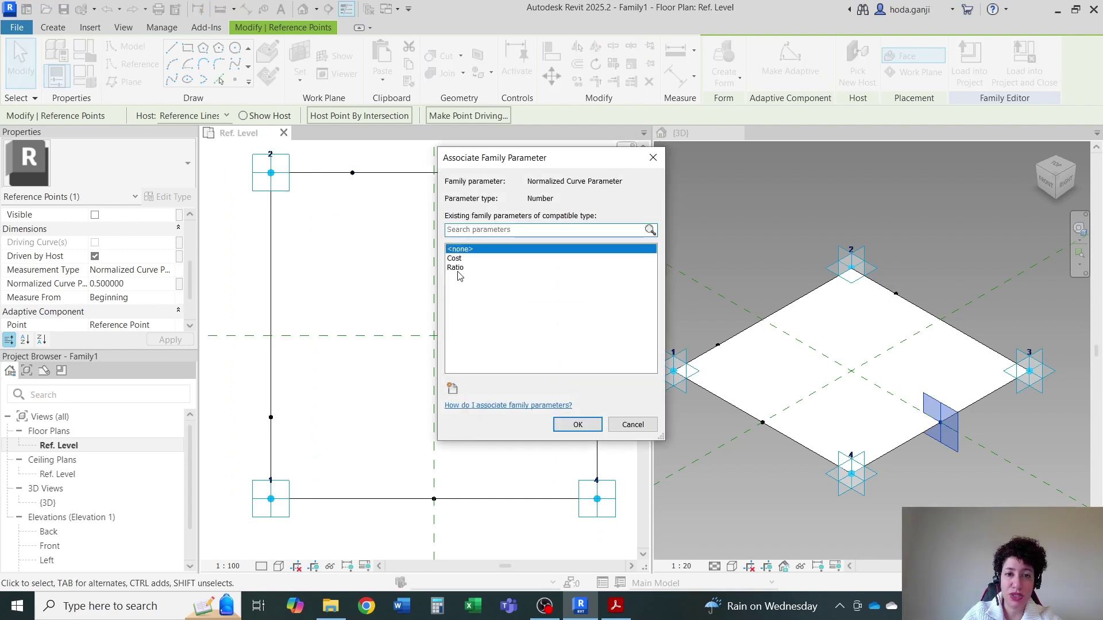
{"action": "left_click", "coordinate": [458, 268]}
{"action": "left_click", "coordinate": [577, 424]}
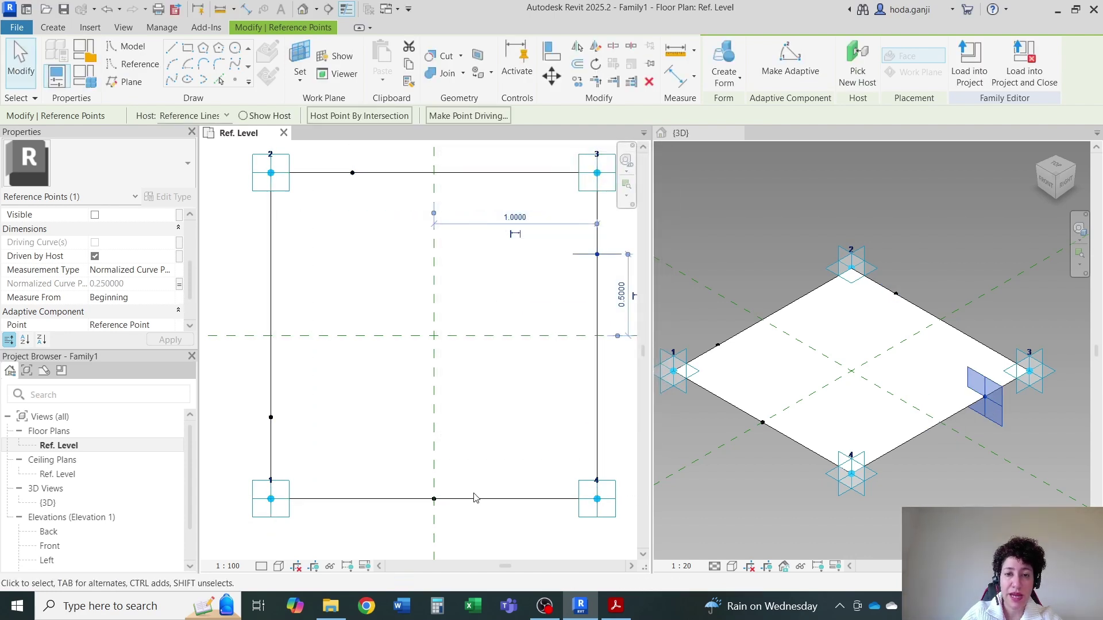
{"action": "left_click", "coordinate": [171, 341]}
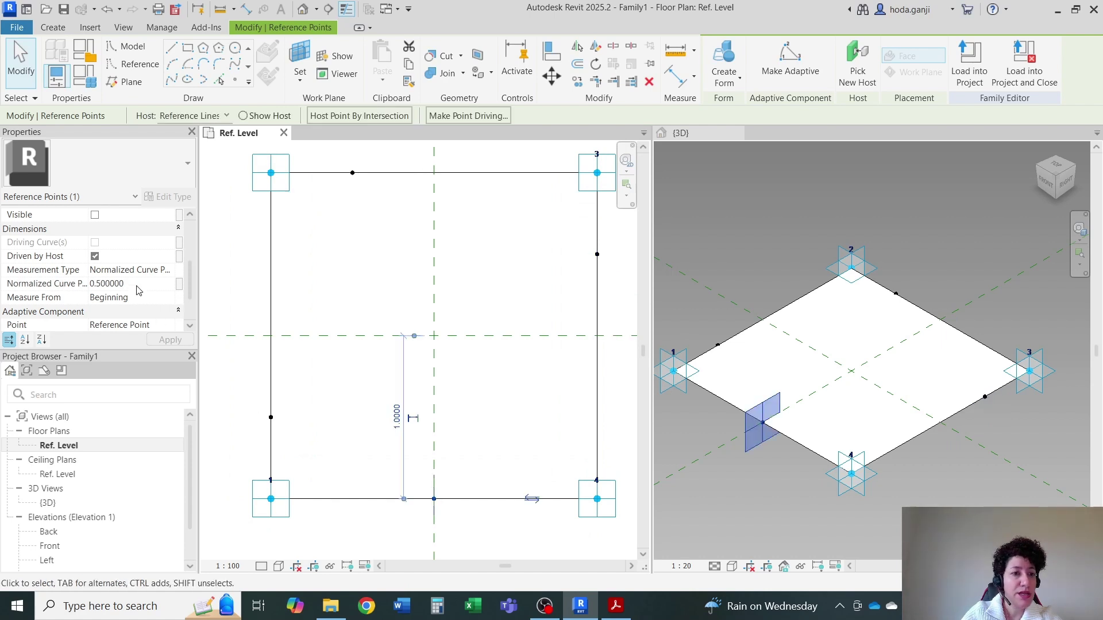
{"action": "left_click", "coordinate": [179, 284]}
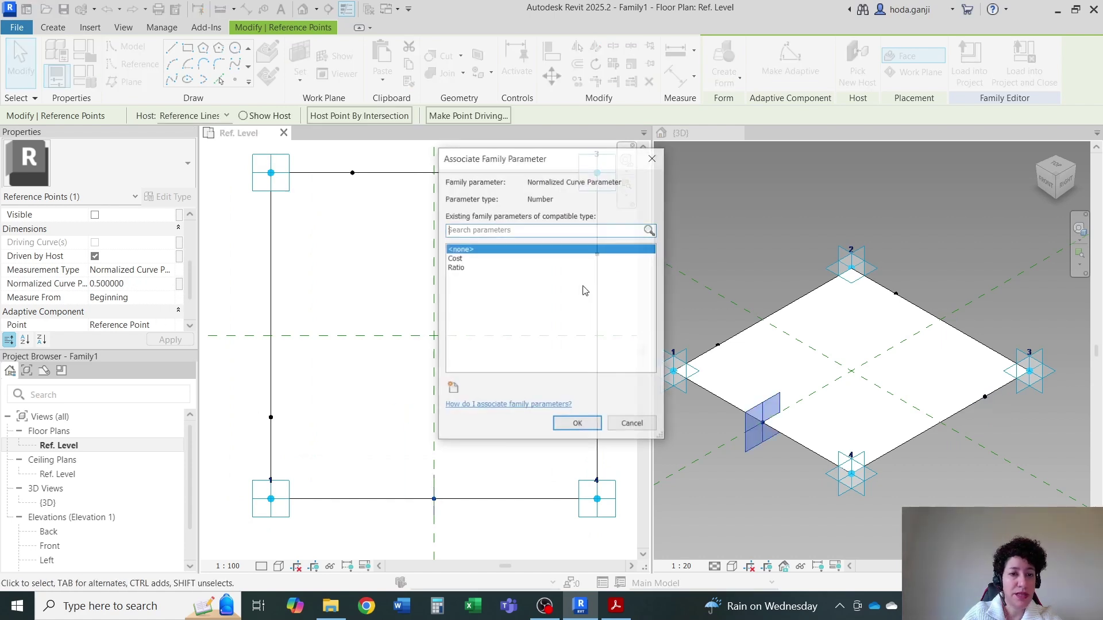
{"action": "left_click", "coordinate": [458, 268]}
{"action": "left_click", "coordinate": [592, 426]}
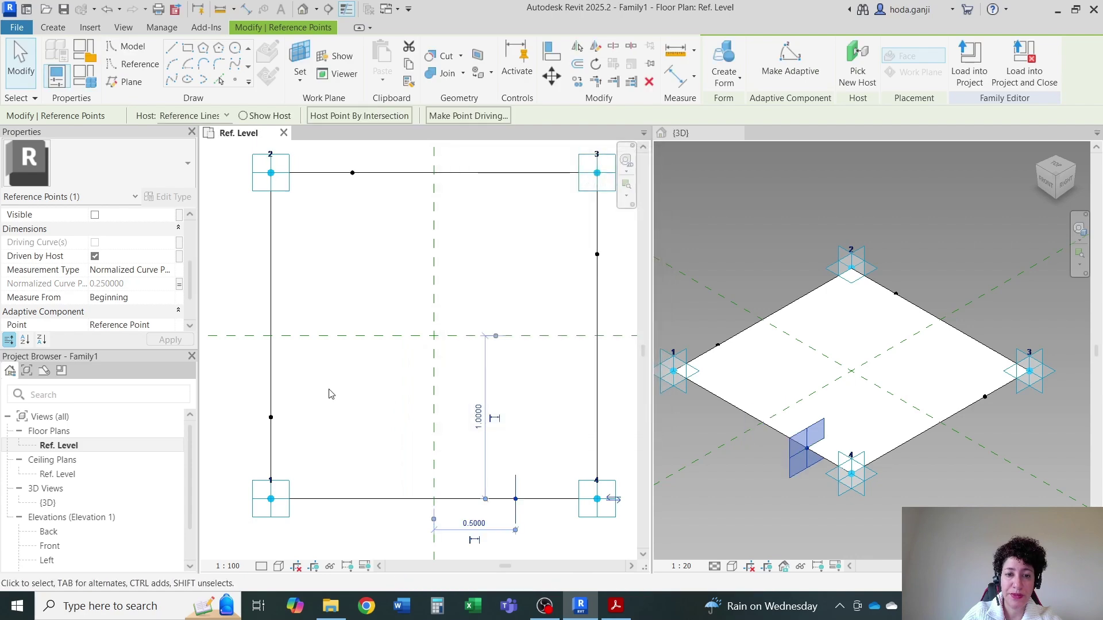
Step: Draw reference lines from the left point to the top point, and top to right
{"action": "left_click", "coordinate": [299, 362]}
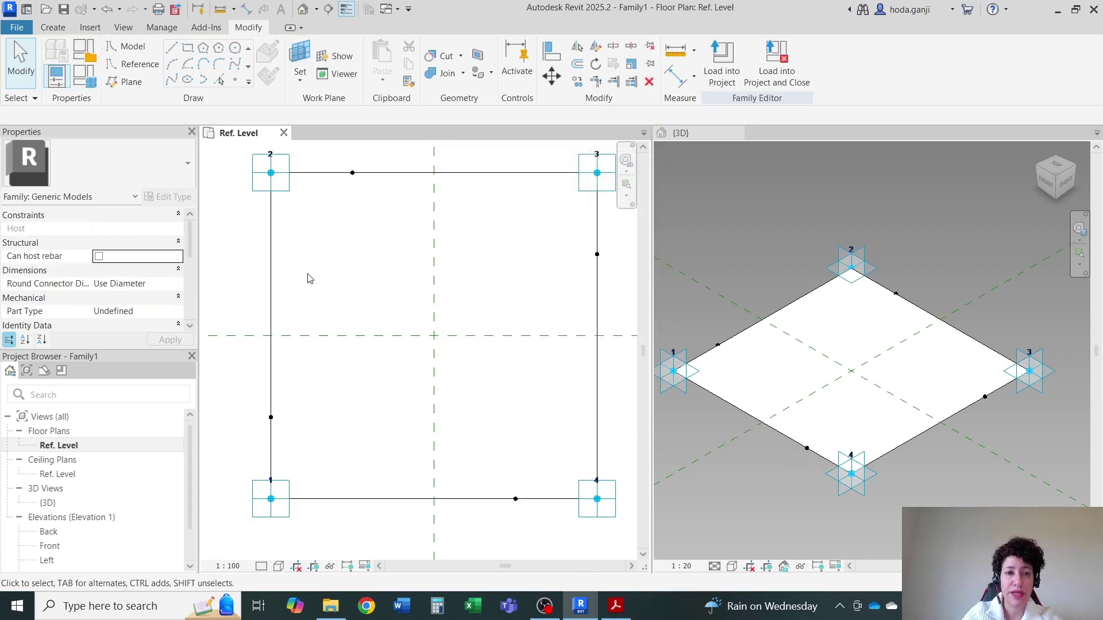
{"action": "left_click", "coordinate": [139, 63]}
{"action": "left_click", "coordinate": [172, 80]}
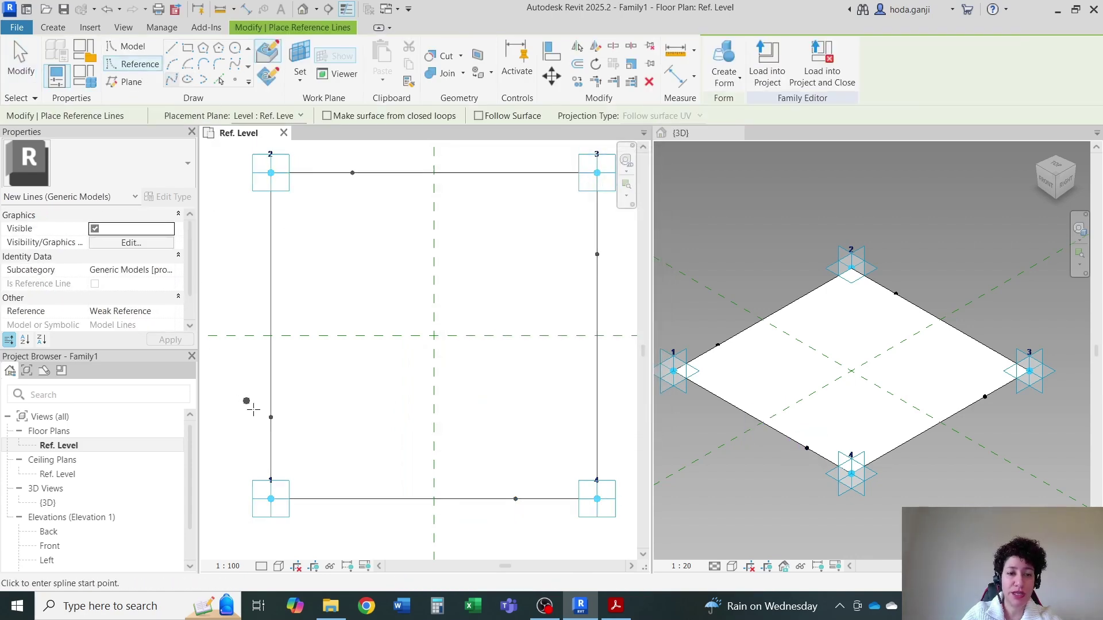
{"action": "left_click", "coordinate": [271, 417]}
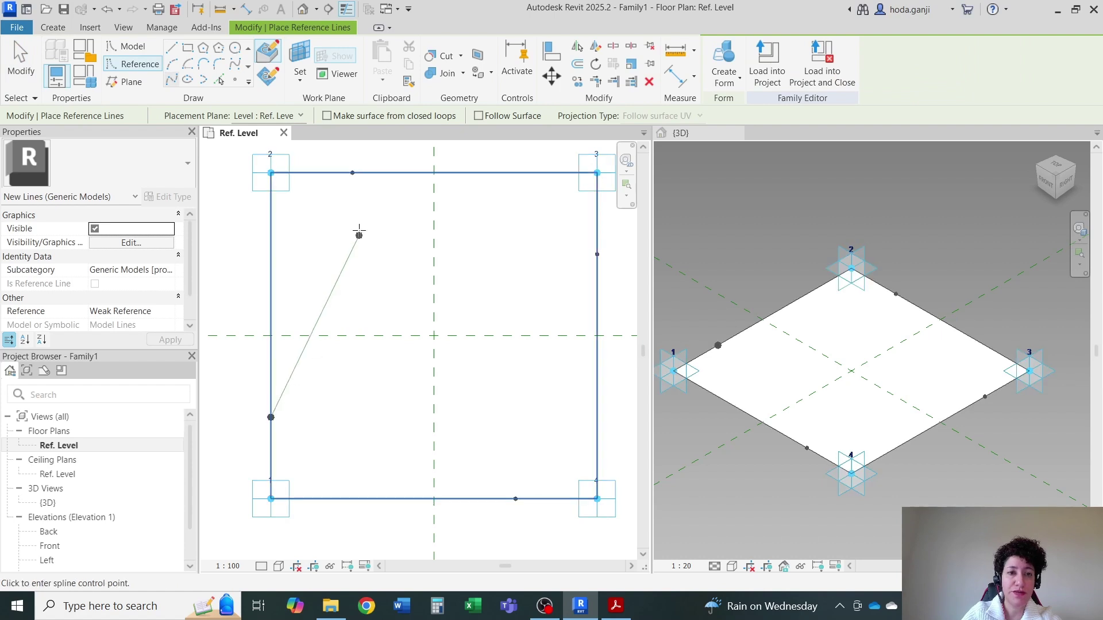
{"action": "left_click", "coordinate": [352, 173]}
{"action": "right_click", "coordinate": [352, 173]}
{"action": "left_click", "coordinate": [383, 181]}
{"action": "left_click", "coordinate": [352, 172]}
{"action": "left_click", "coordinate": [597, 254]}
{"action": "right_click", "coordinate": [597, 254]}
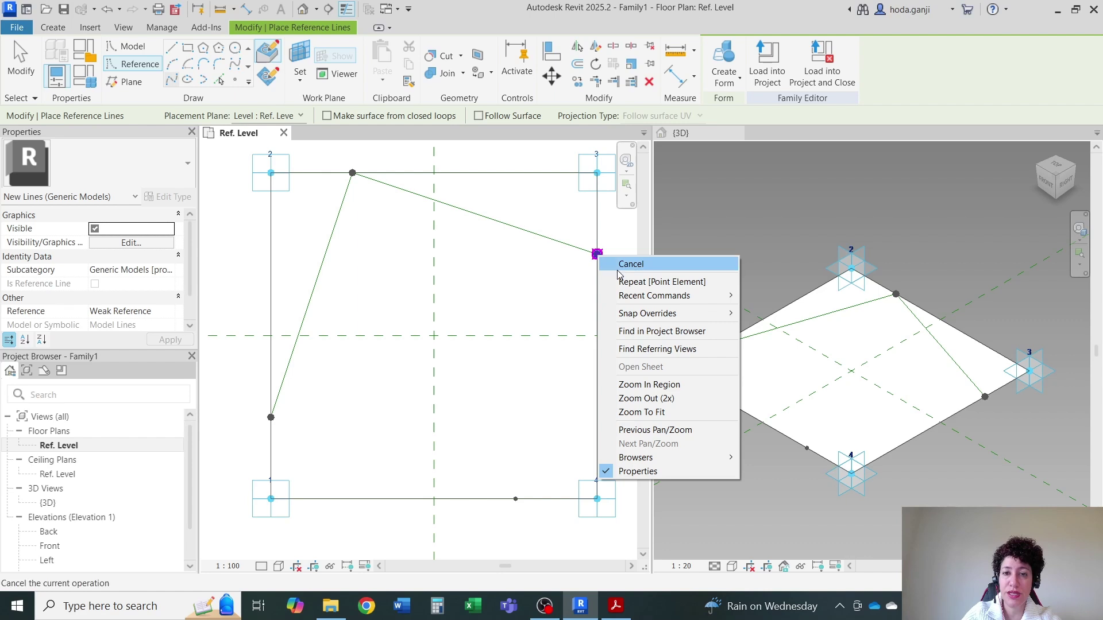
{"action": "left_click", "coordinate": [629, 262]}
Step: Close the square with reference lines from right to bottom and bottom back to left
{"action": "left_click", "coordinate": [596, 254]}
{"action": "left_click", "coordinate": [515, 499]}
{"action": "right_click", "coordinate": [515, 498]}
{"action": "left_click", "coordinate": [575, 282]}
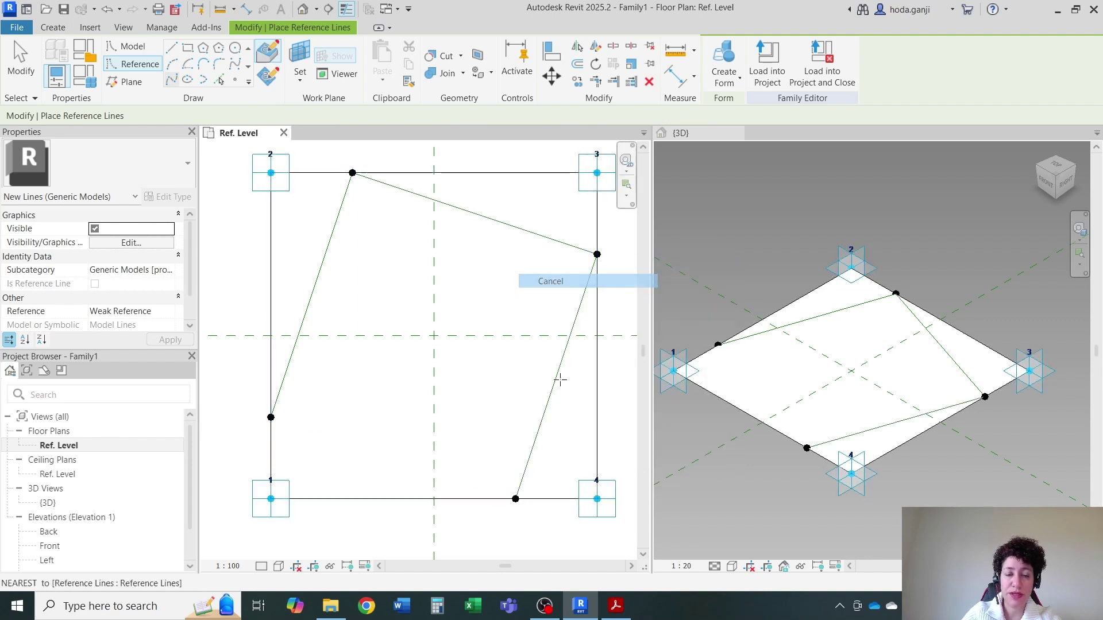
{"action": "left_click", "coordinate": [515, 498]}
{"action": "left_click", "coordinate": [271, 417]}
{"action": "right_click", "coordinate": [271, 417]}
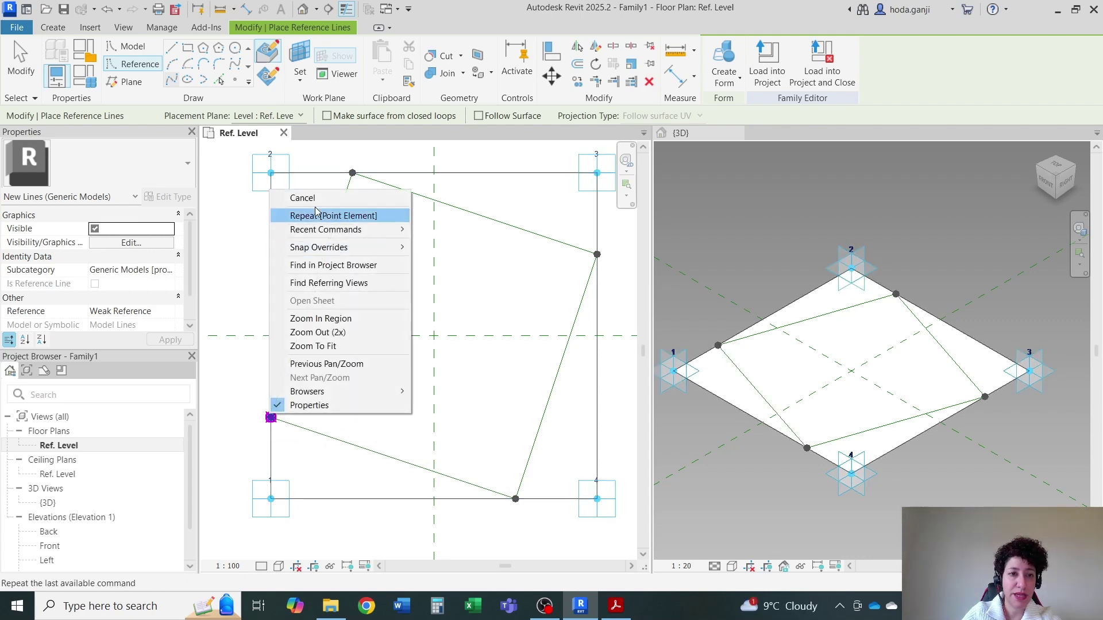
{"action": "left_click", "coordinate": [300, 198]}
{"action": "key", "text": "Escape"}
{"action": "key", "text": "Tab"}
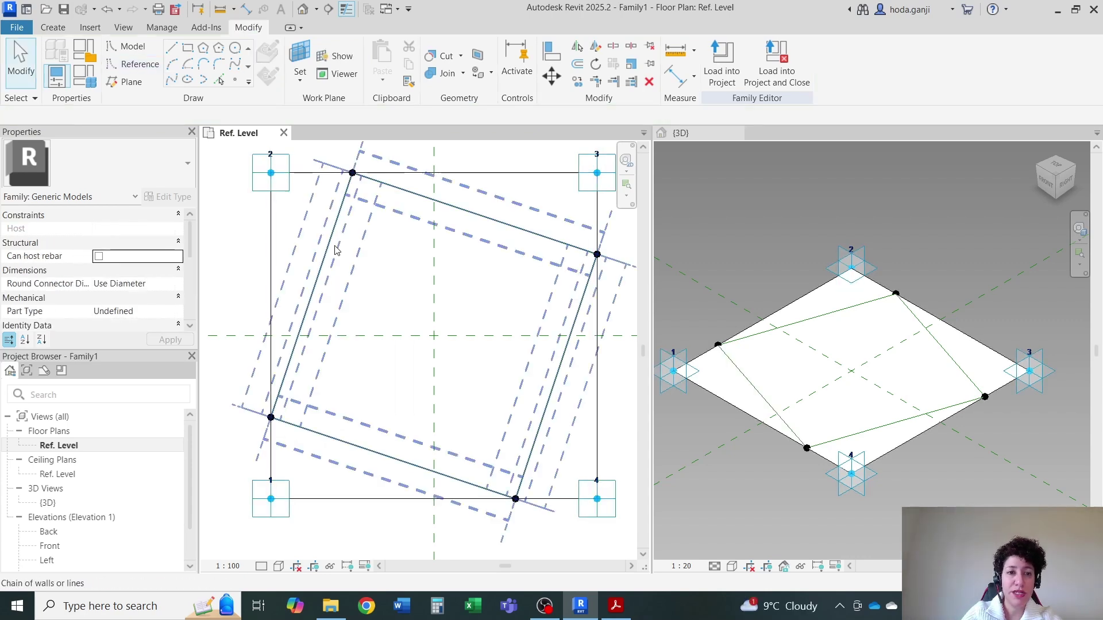
{"action": "left_click", "coordinate": [336, 251]}
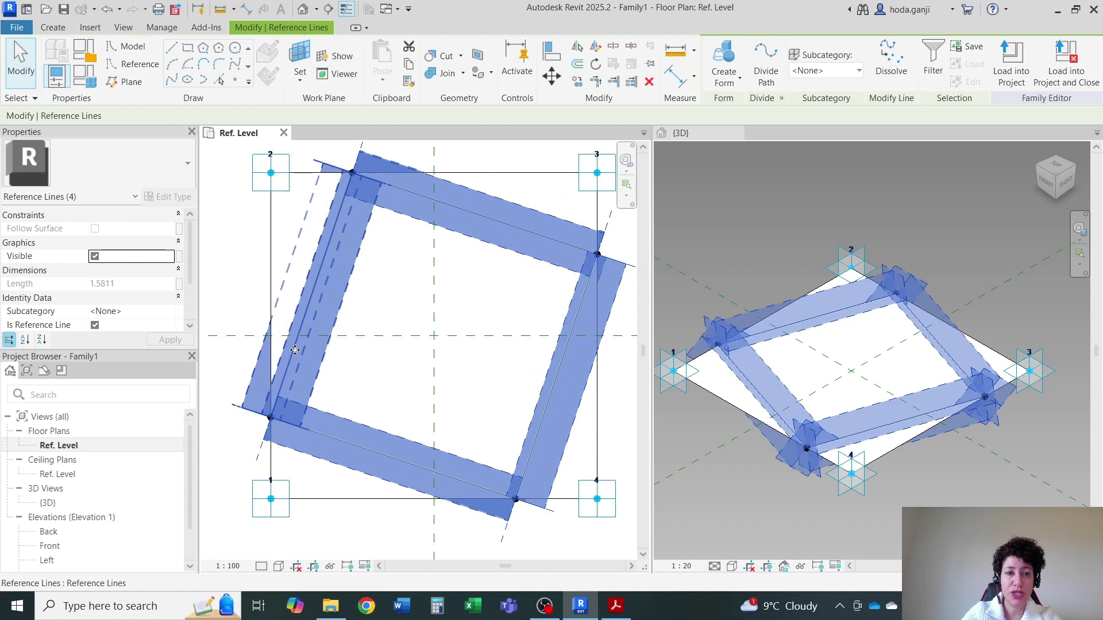
{"action": "key", "text": "Escape"}
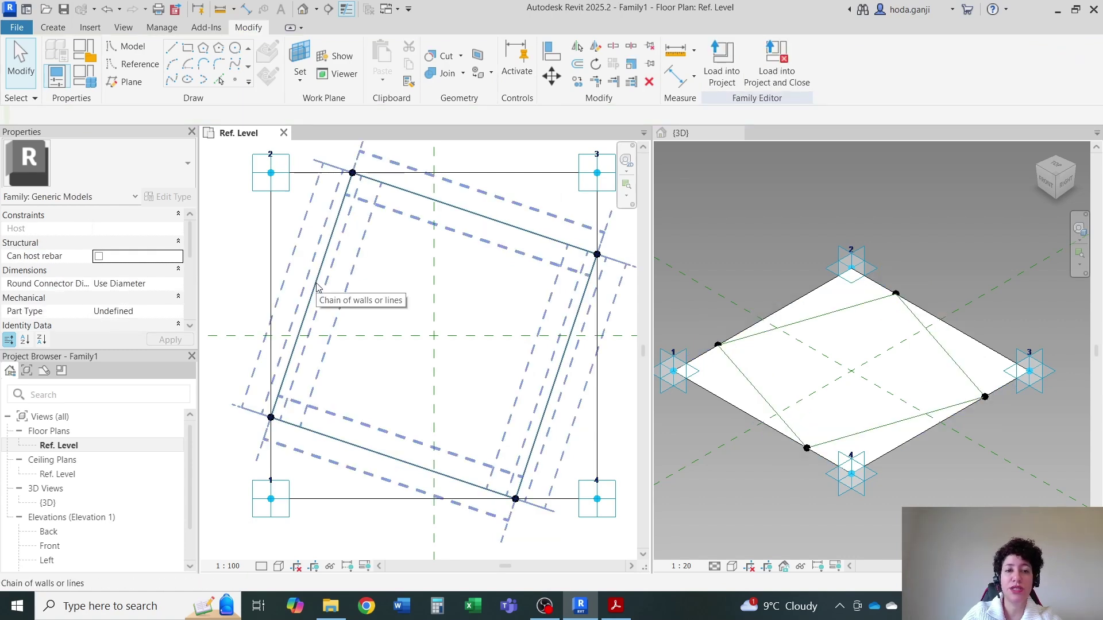
{"action": "left_click", "coordinate": [317, 287]}
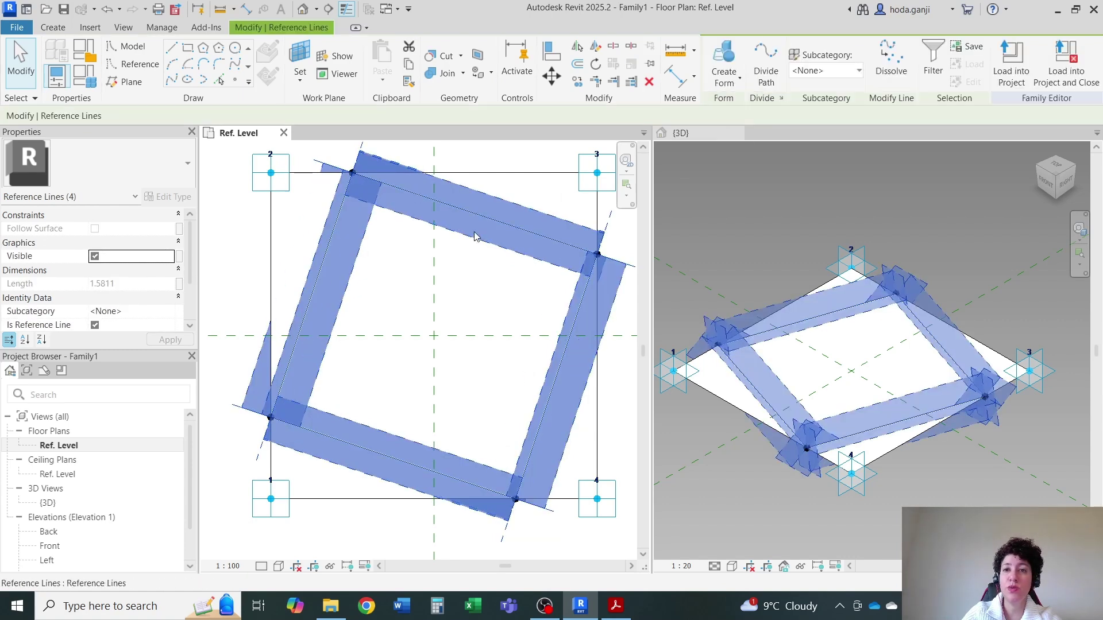
{"action": "left_click", "coordinate": [736, 86]}
{"action": "left_click", "coordinate": [750, 104]}
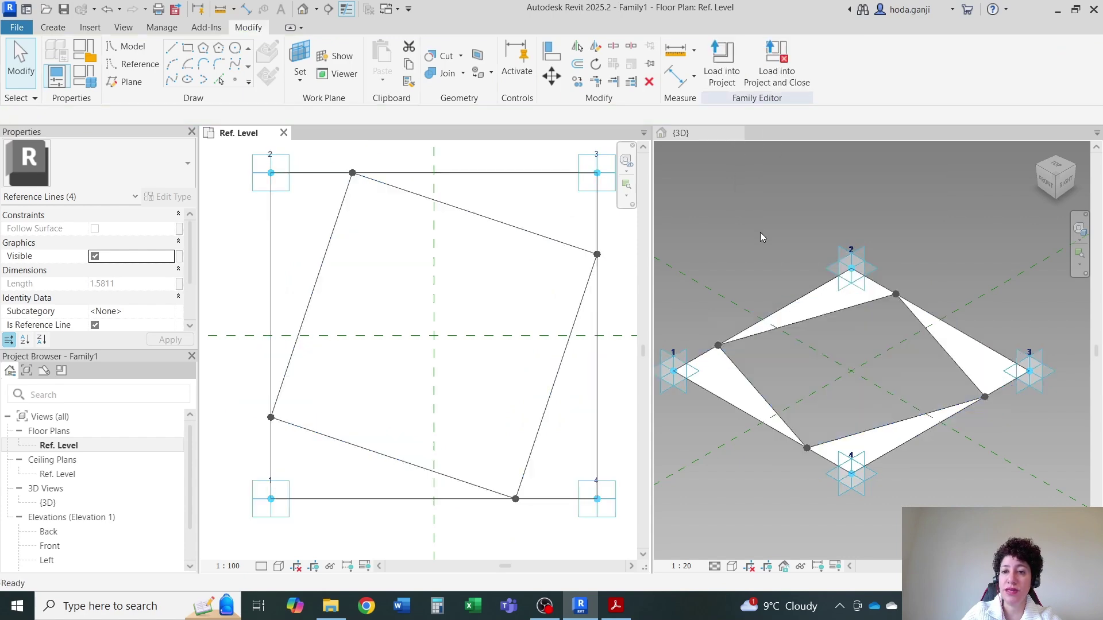
{"action": "left_click", "coordinate": [760, 233]}
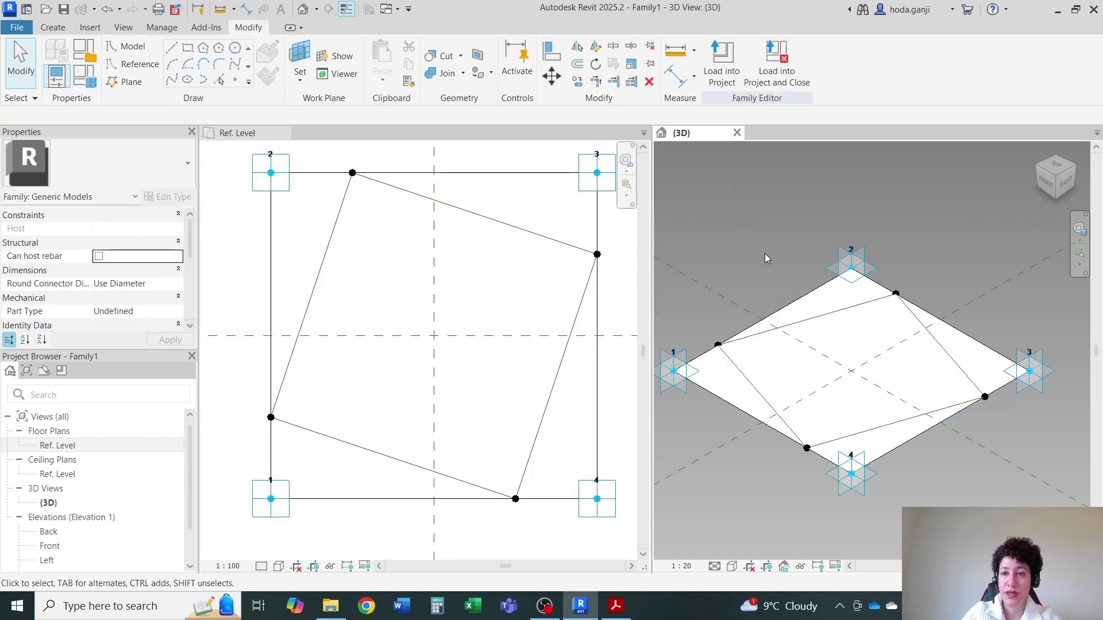
Step: Create a void form from the inner reference-line loop, opening the panel's centre
{"action": "key", "text": "Tab"}
{"action": "left_click", "coordinate": [777, 343]}
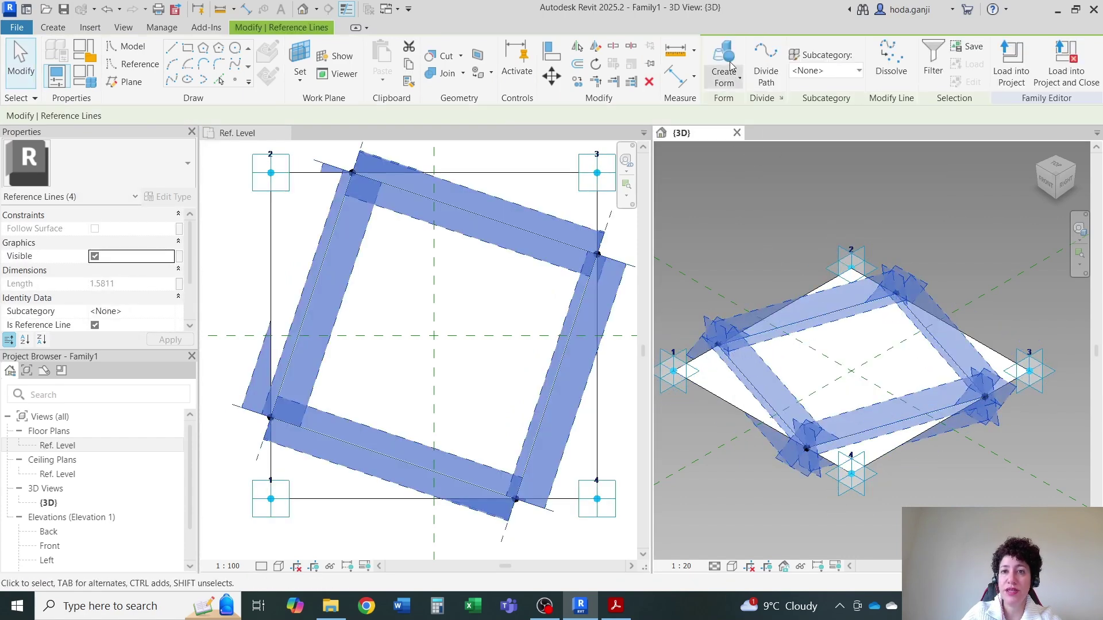
{"action": "left_click", "coordinate": [739, 78]}
{"action": "left_click", "coordinate": [748, 104]}
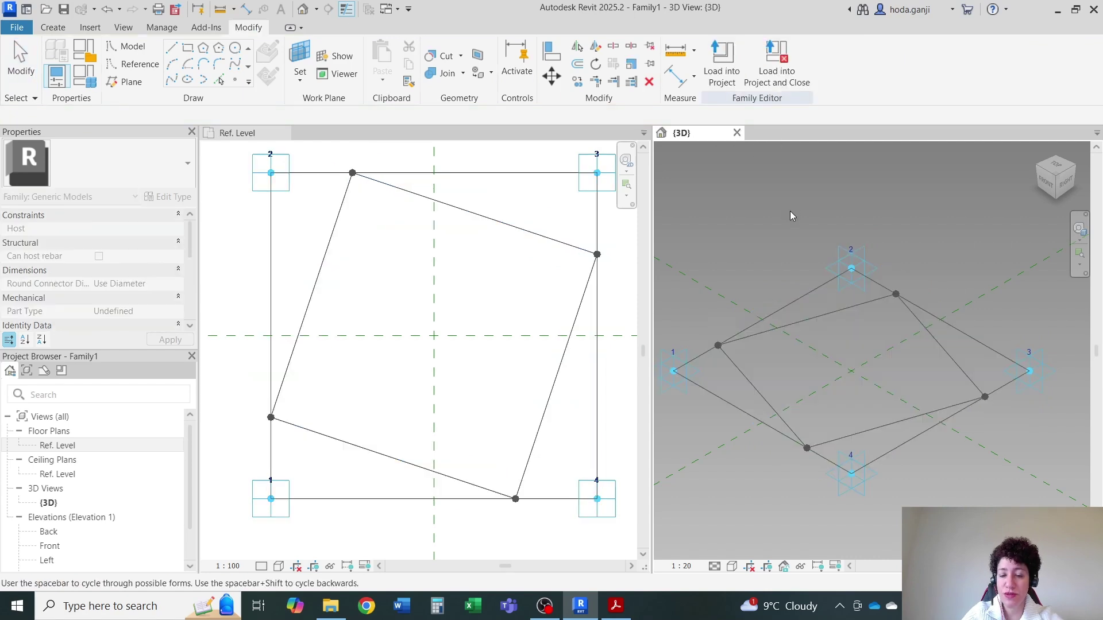
{"action": "left_click", "coordinate": [774, 194]}
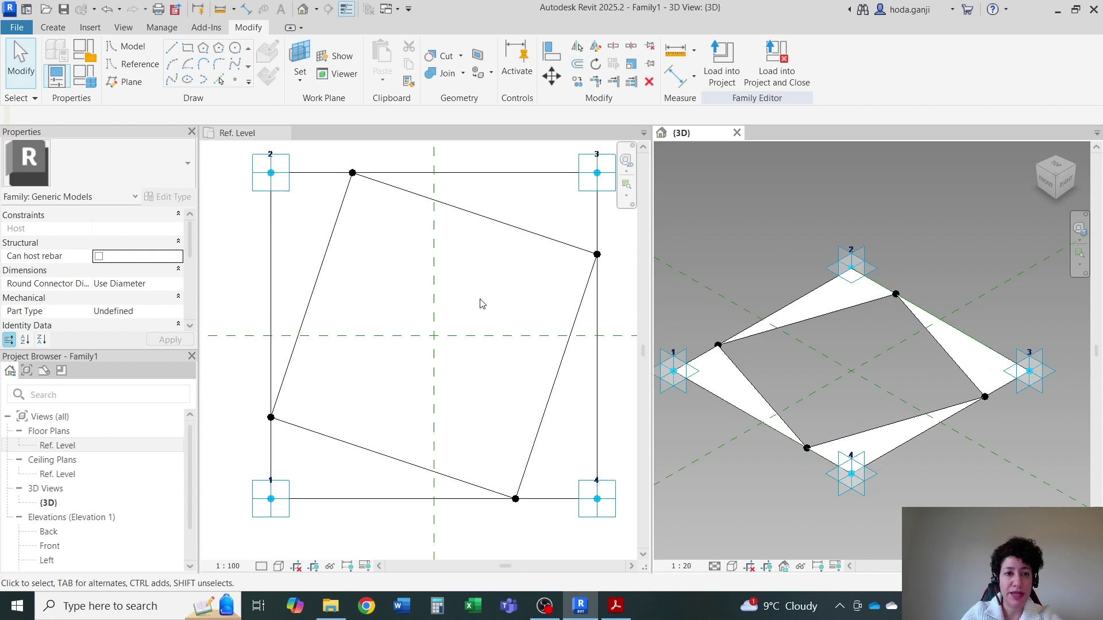
Step: Set the floor plan's Visual Style to Shaded
{"action": "scroll", "coordinate": [379, 351], "scroll_direction": "down", "scroll_amount": 1}
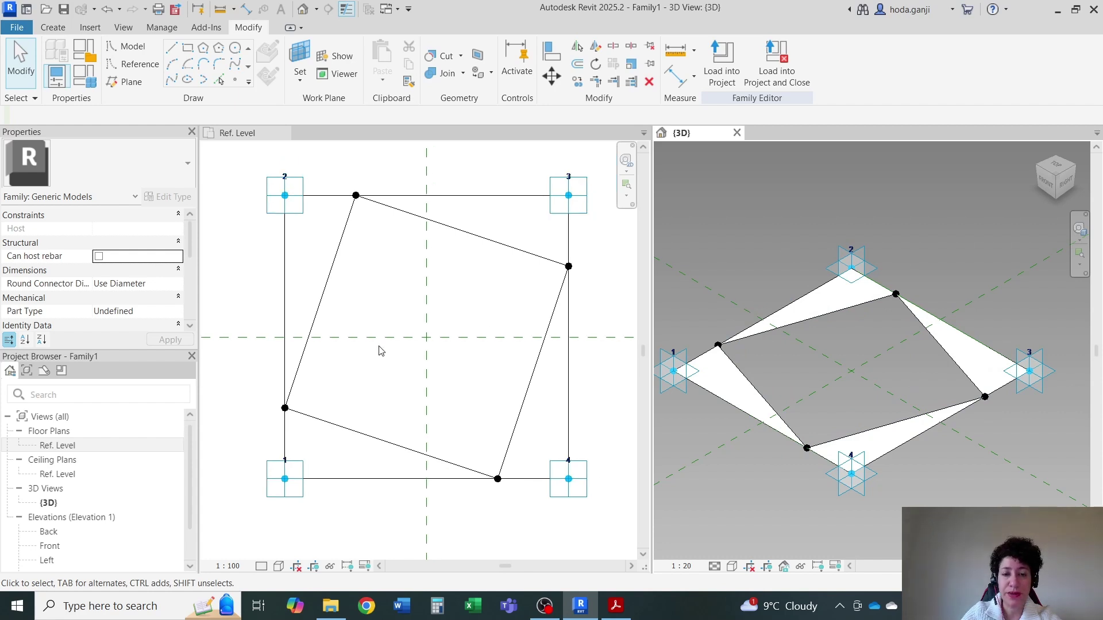
{"action": "left_click", "coordinate": [278, 566]}
{"action": "left_click", "coordinate": [310, 508]}
{"action": "scroll", "coordinate": [372, 376], "scroll_direction": "up", "scroll_amount": 1}
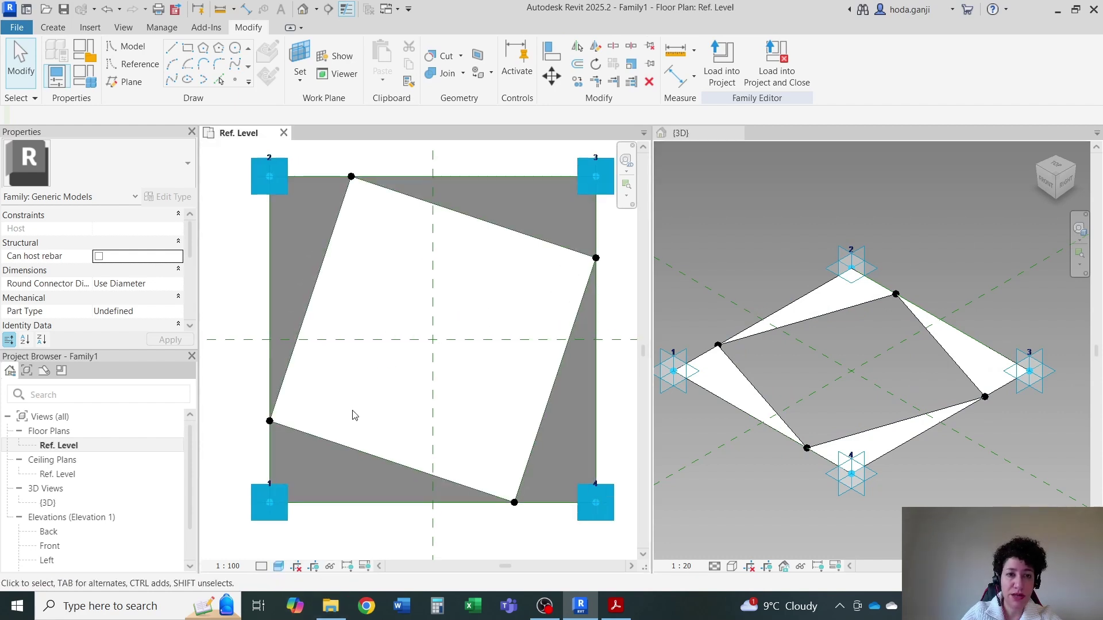
Step: Reselect the reference-line loop as a chain in the 3D view
{"action": "left_click", "coordinate": [740, 409]}
{"action": "key", "text": "Tab"}
{"action": "left_click", "coordinate": [740, 408]}
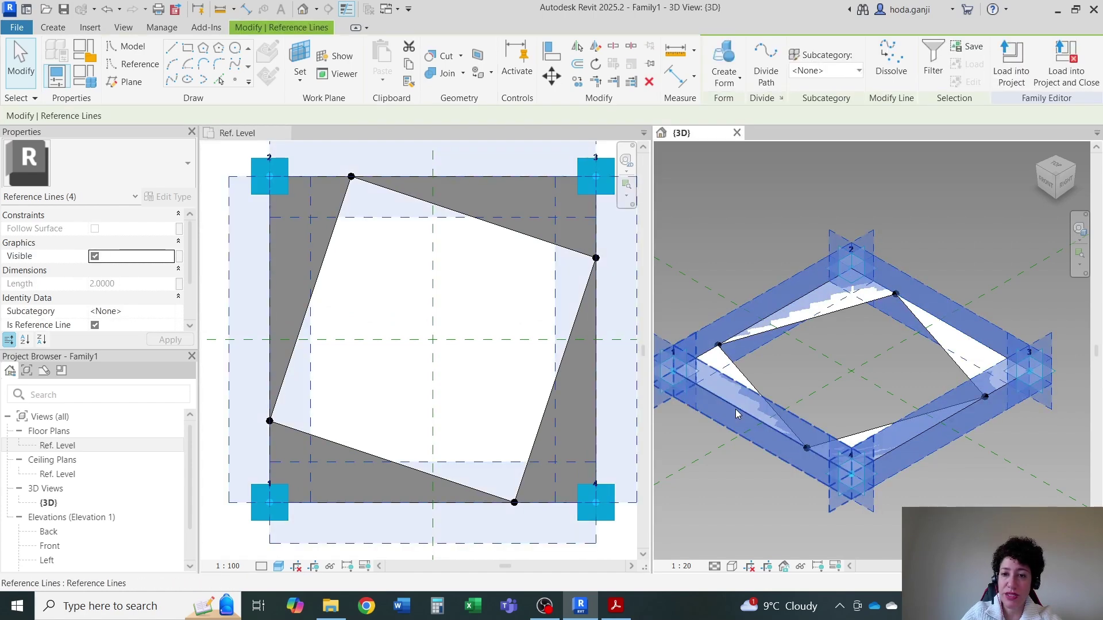
{"action": "left_click", "coordinate": [770, 382]}
{"action": "key", "text": "Tab"}
{"action": "left_click", "coordinate": [825, 321]}
{"action": "key", "text": "Escape"}
{"action": "key", "text": "Tab"}
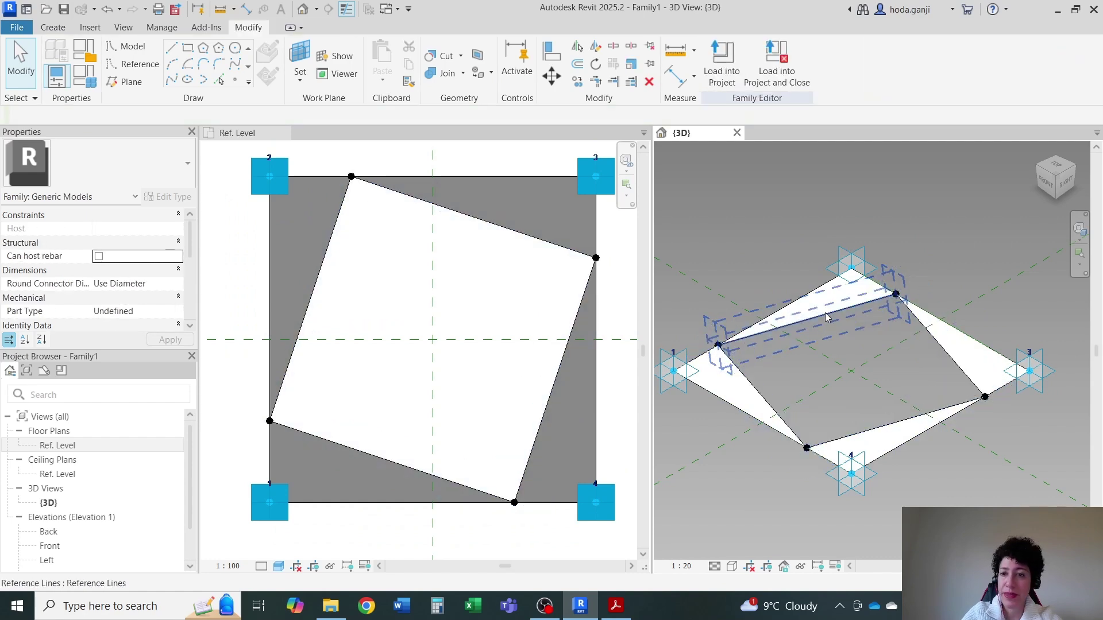
Step: Crossing-select the panel in 3D and filter the 18 items down to Generic Models only
{"action": "left_click_drag", "start_coordinate": [1002, 523], "coordinate": [690, 218]}
{"action": "left_click", "coordinate": [782, 60]}
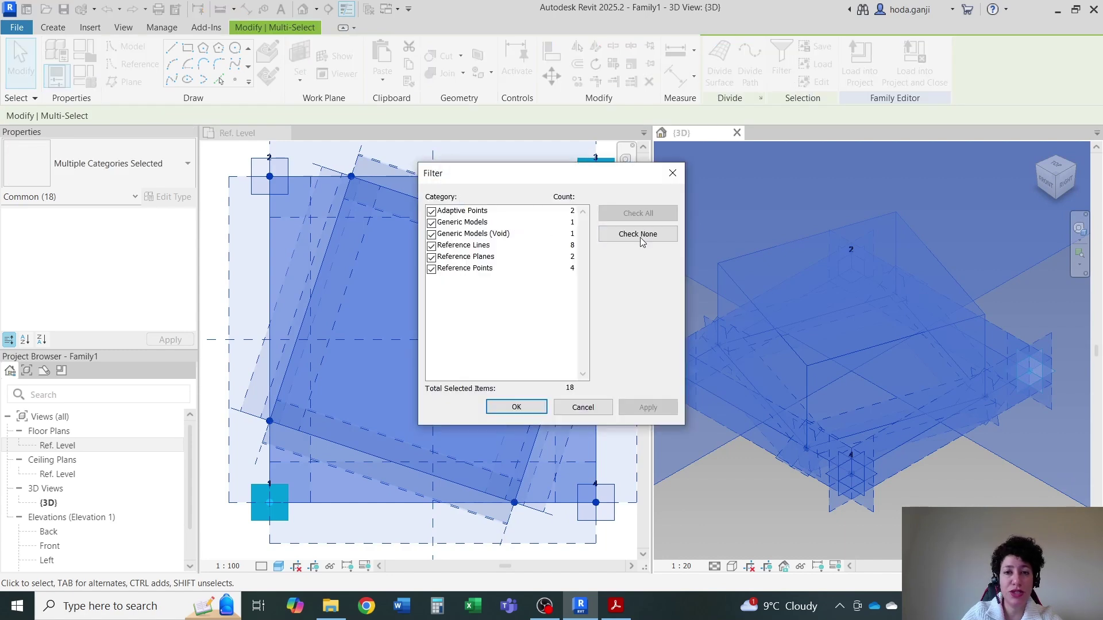
{"action": "left_click", "coordinate": [635, 234]}
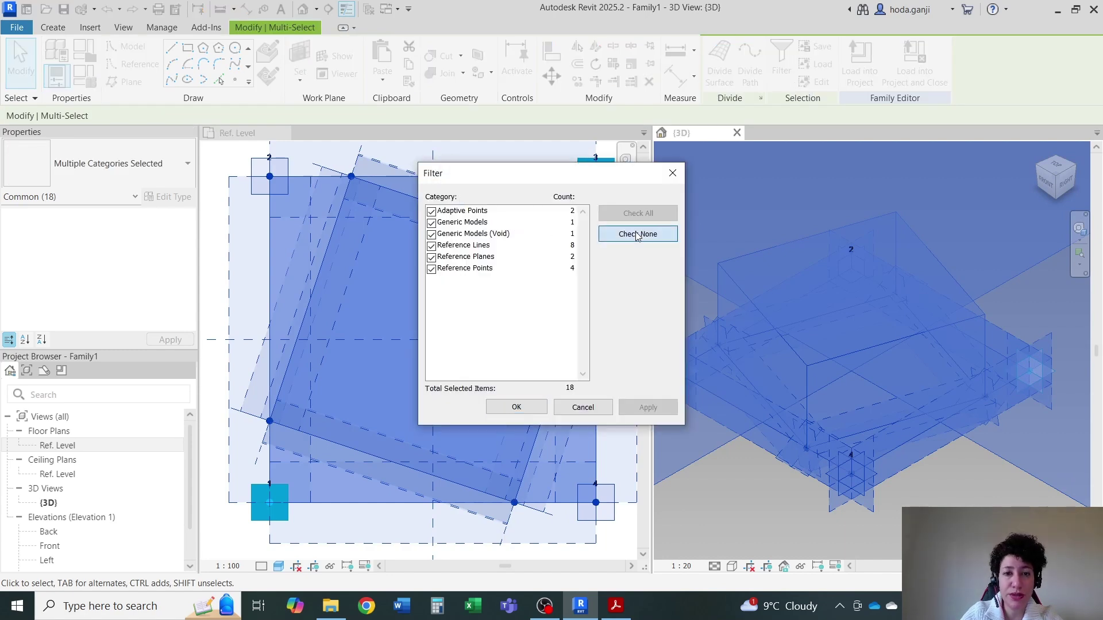
{"action": "left_click", "coordinate": [431, 223]}
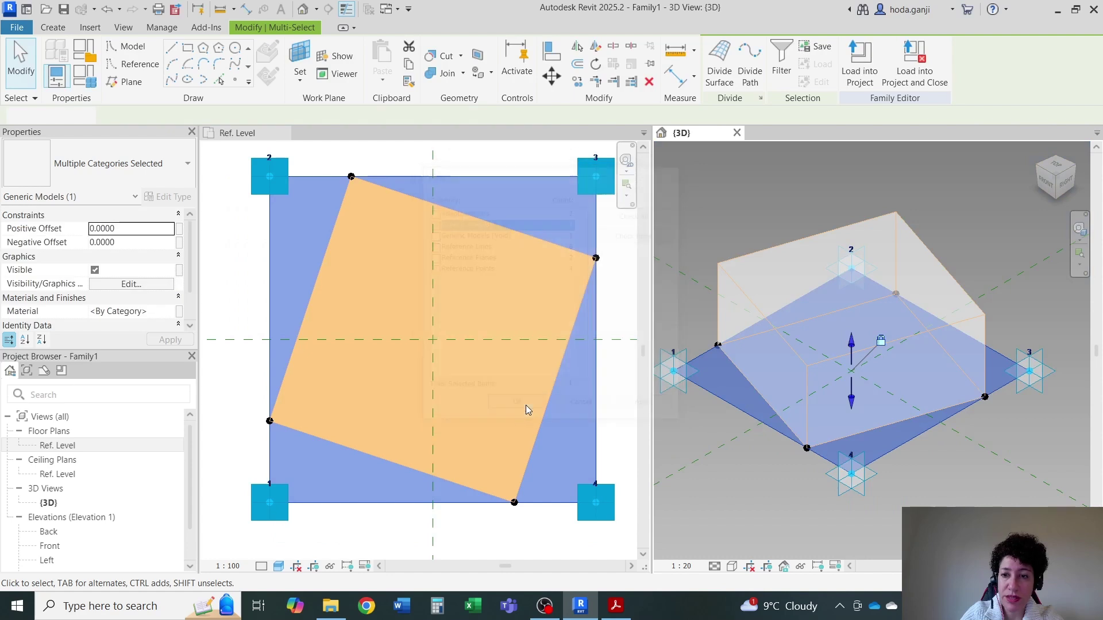
{"action": "left_click", "coordinate": [516, 407]}
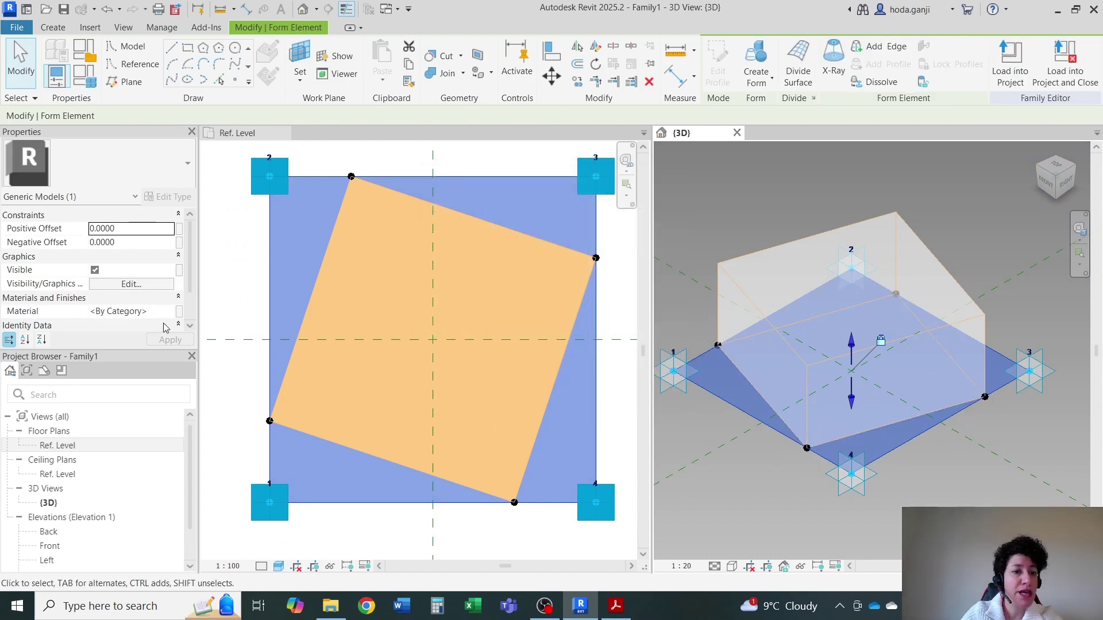
Step: Link the form's material to a new family parameter named Material, then view Family Types
{"action": "left_click", "coordinate": [180, 312]}
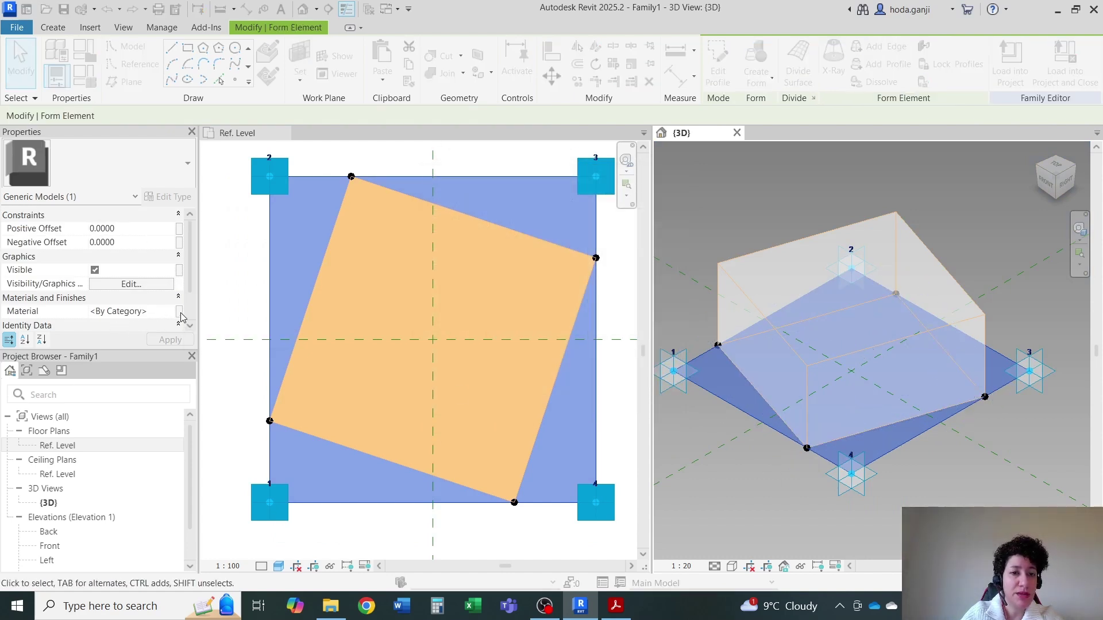
{"action": "left_click", "coordinate": [452, 388]}
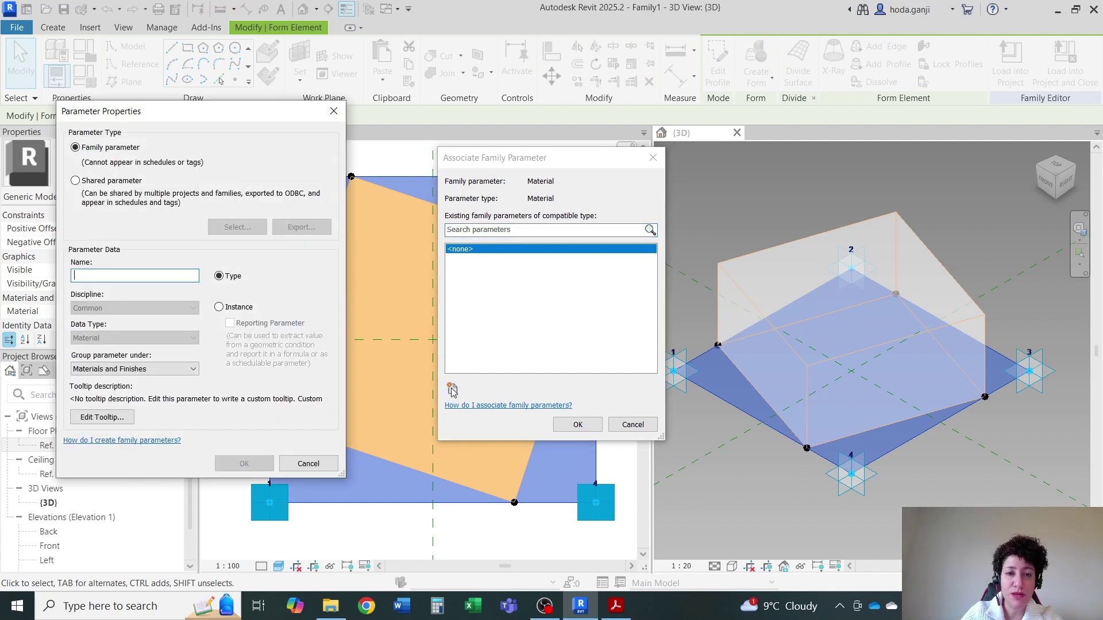
{"action": "type", "text": "Material"}
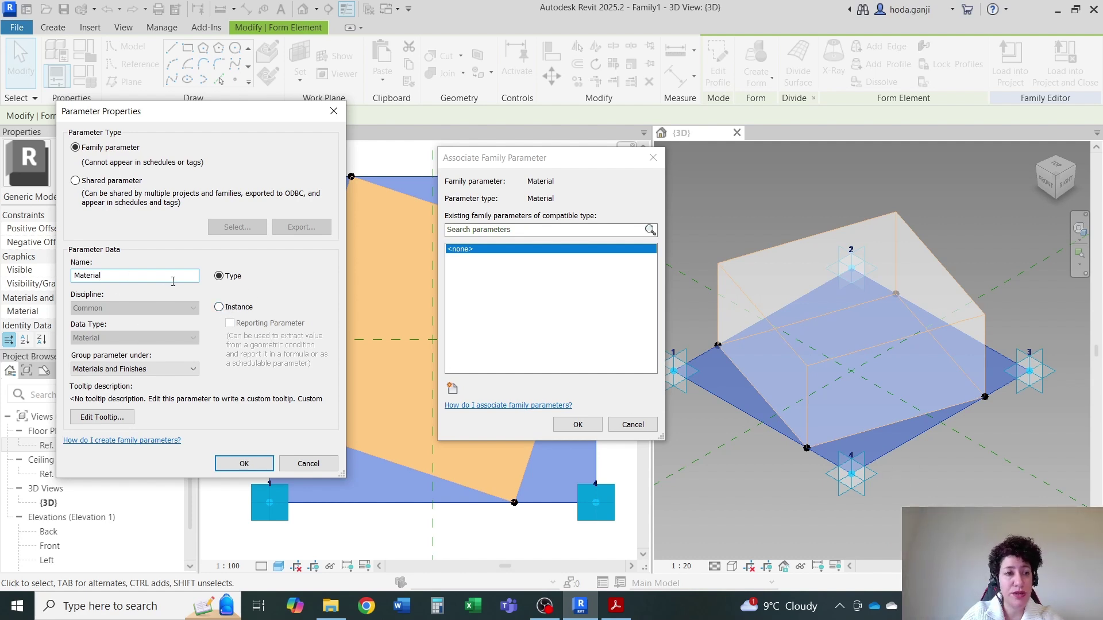
{"action": "left_click", "coordinate": [245, 464]}
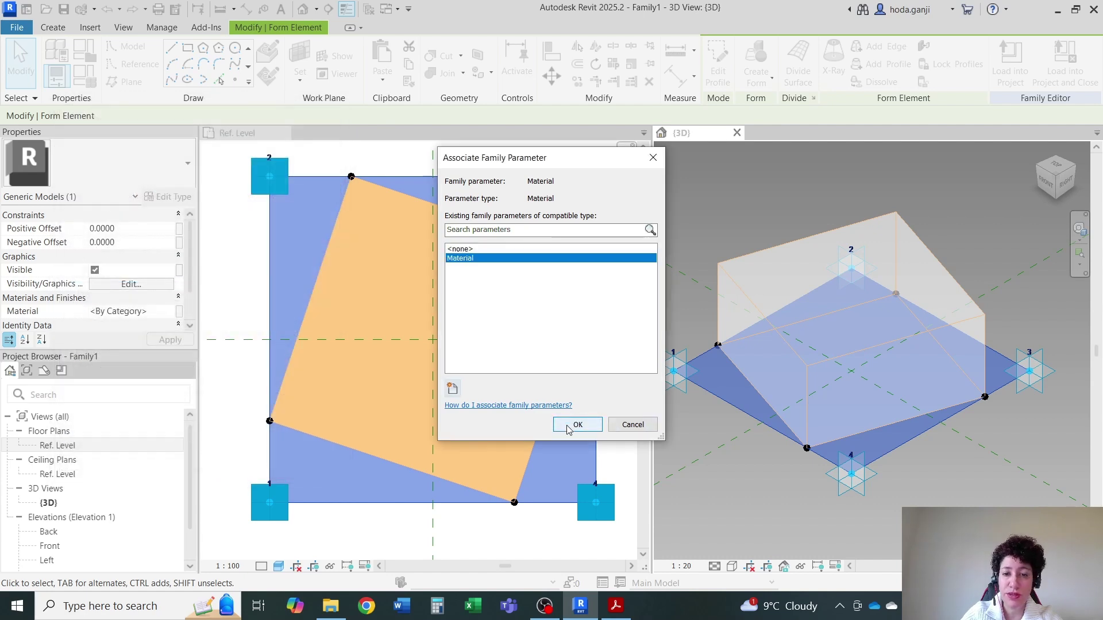
{"action": "left_click", "coordinate": [577, 424]}
{"action": "left_click", "coordinate": [731, 521]}
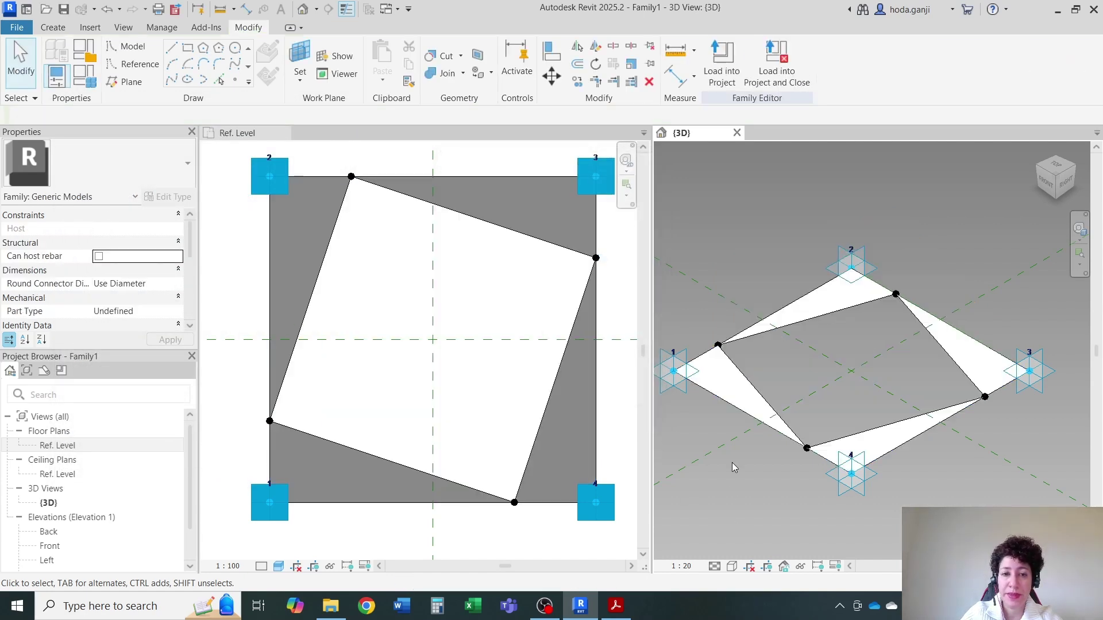
{"action": "left_click", "coordinate": [84, 52]}
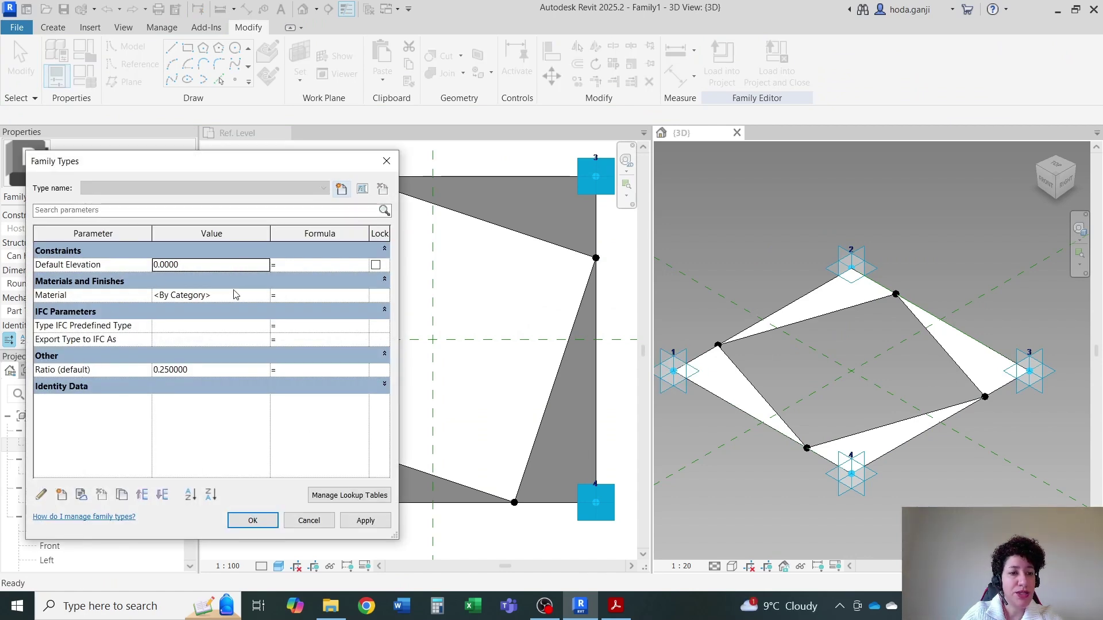
Step: Close Family Types and check the joined panel geometry in the Ref. Level plan
{"action": "key", "text": "Escape"}
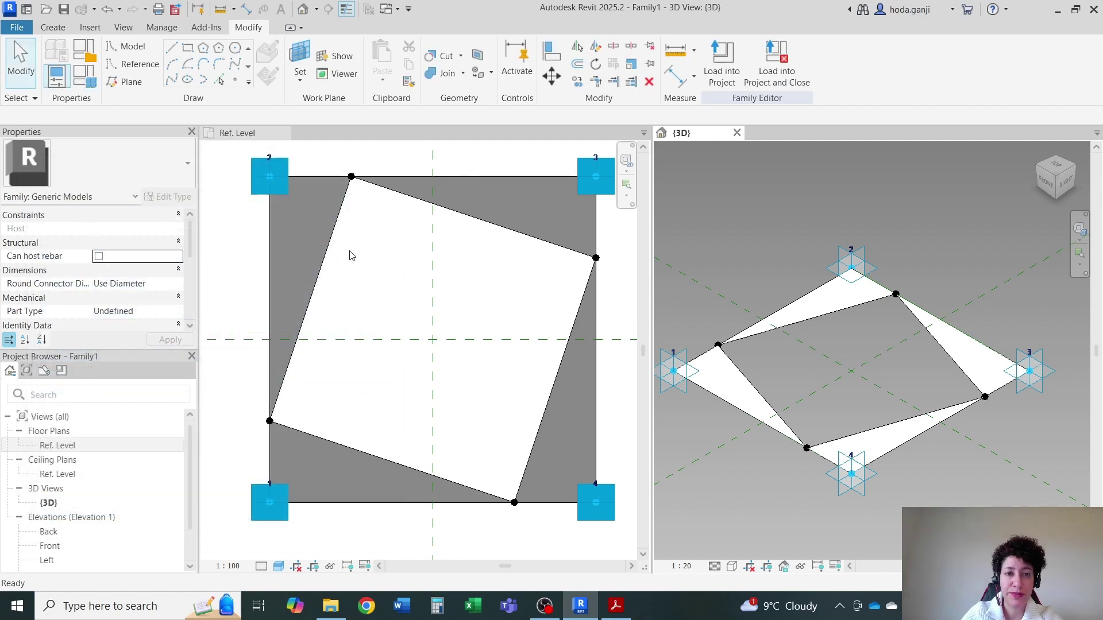
{"action": "left_click", "coordinate": [325, 254]}
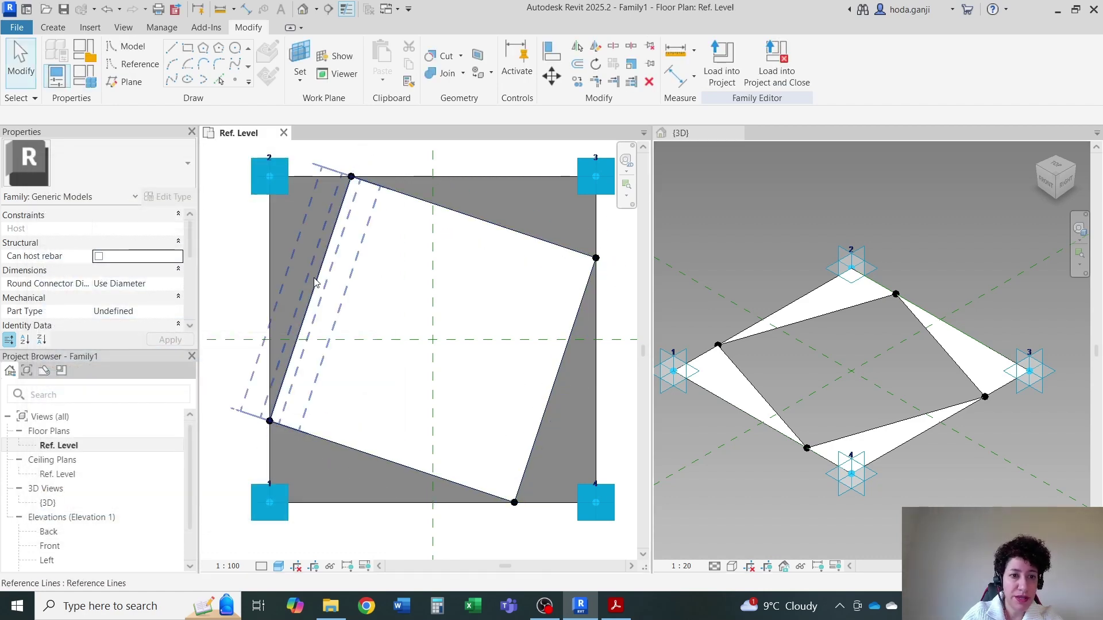
{"action": "left_click", "coordinate": [268, 270]}
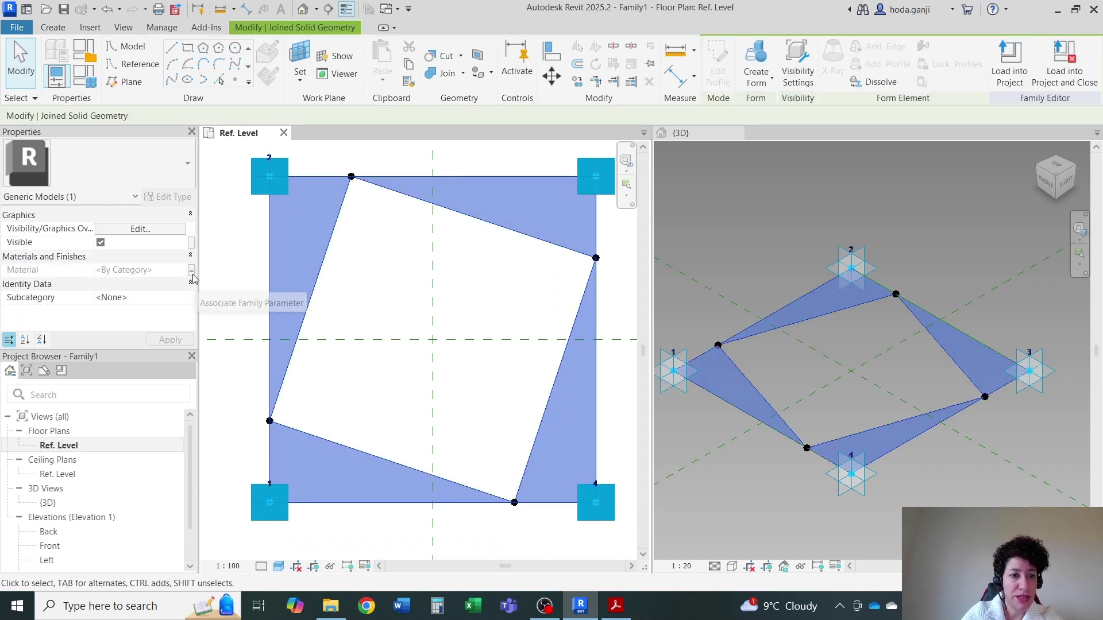
{"action": "left_click", "coordinate": [253, 287]}
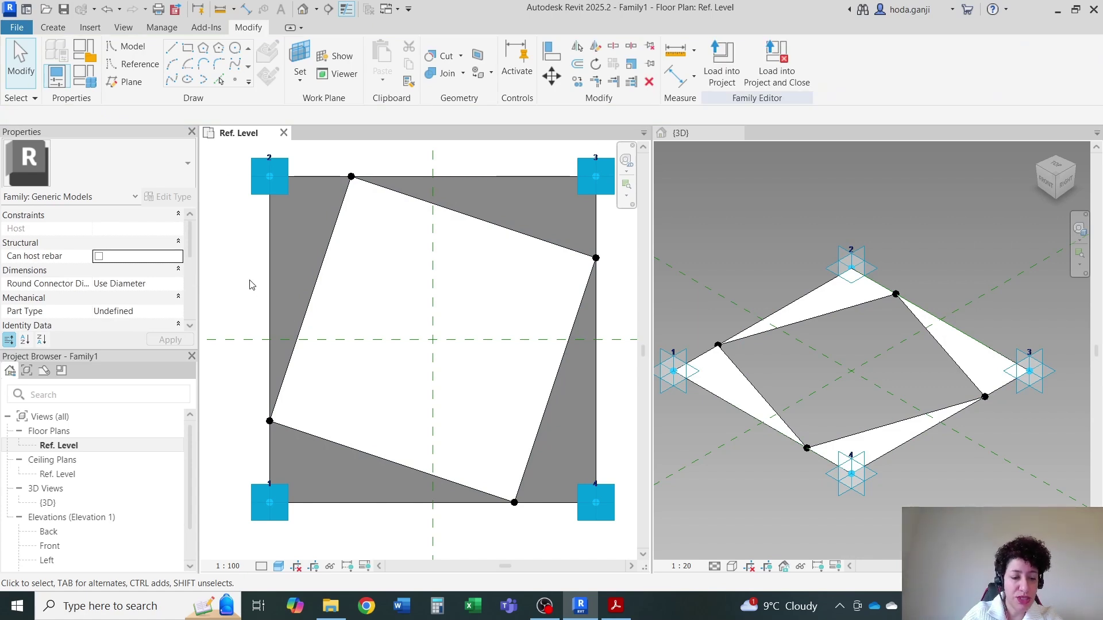
Step: Save the family as Panel.rfa and close its {3D} view
{"action": "key", "text": "ctrl+s"}
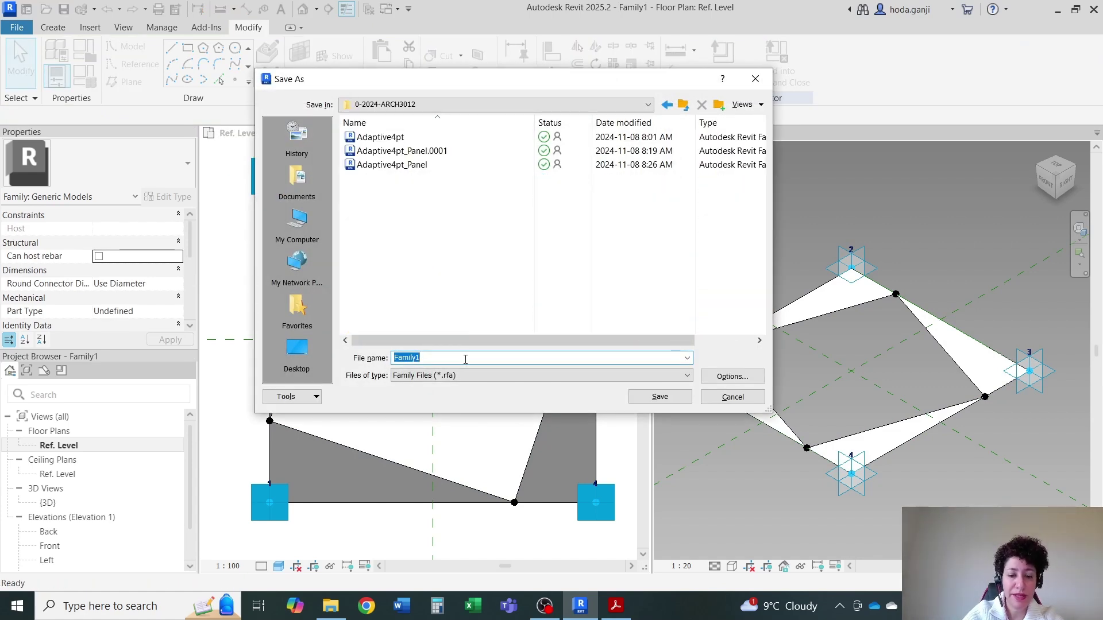
{"action": "type", "text": "Sh"}
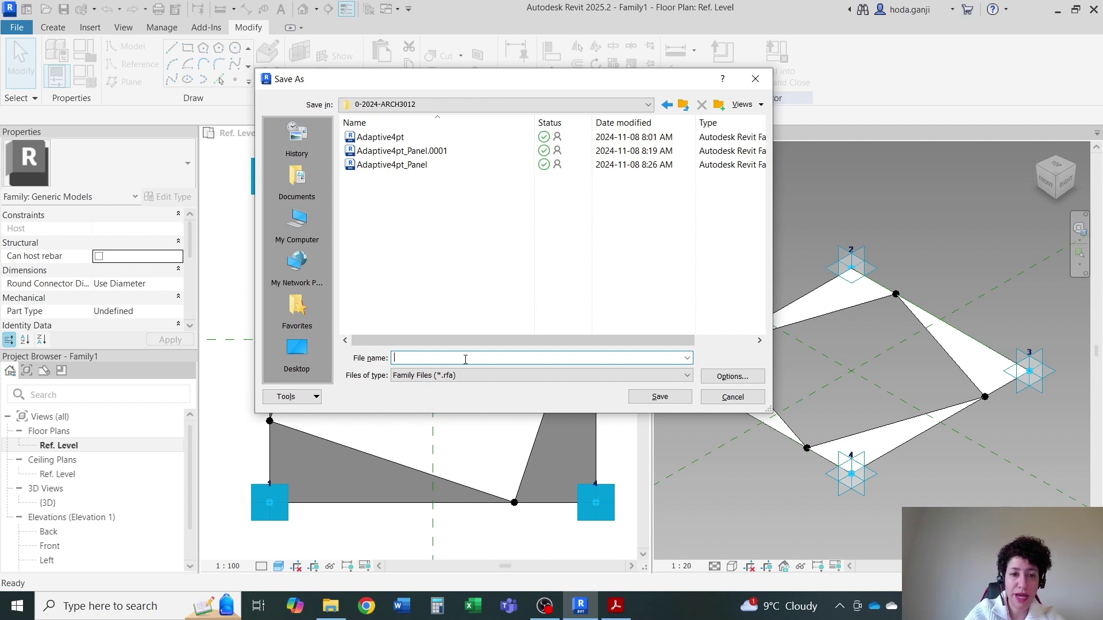
{"action": "type", "text": "Panel"}
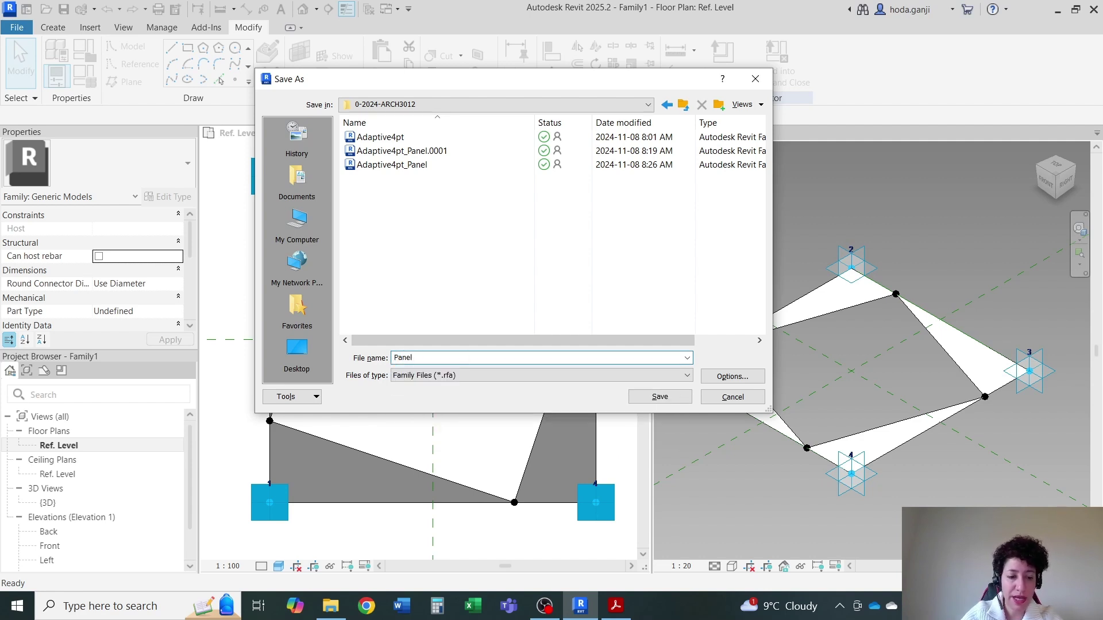
{"action": "left_click", "coordinate": [727, 376]}
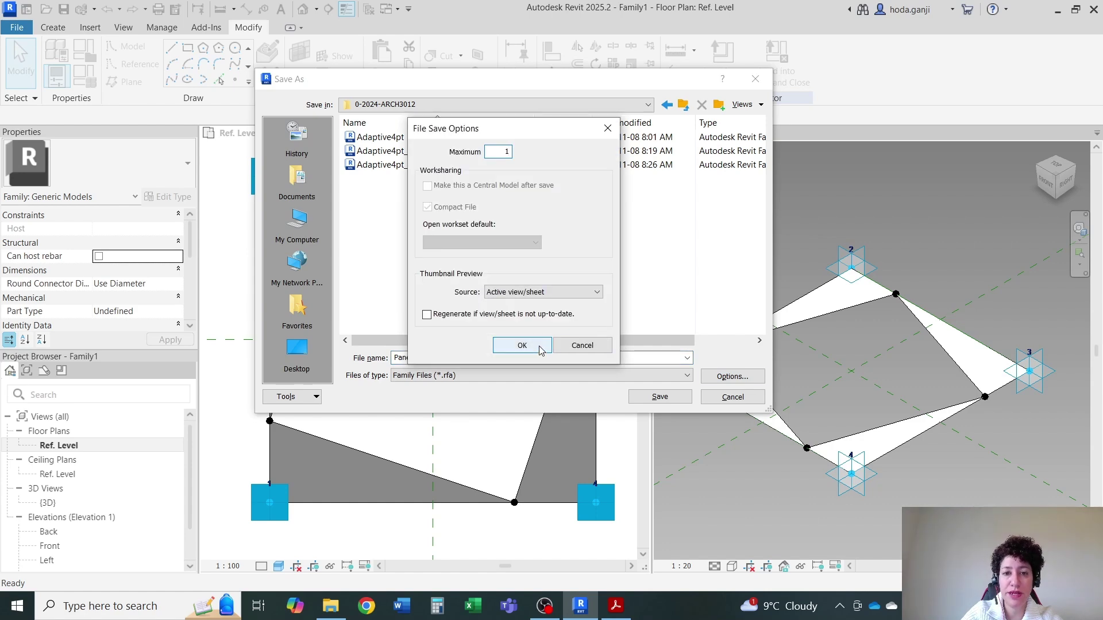
{"action": "left_click", "coordinate": [529, 346]}
{"action": "left_click", "coordinate": [659, 397]}
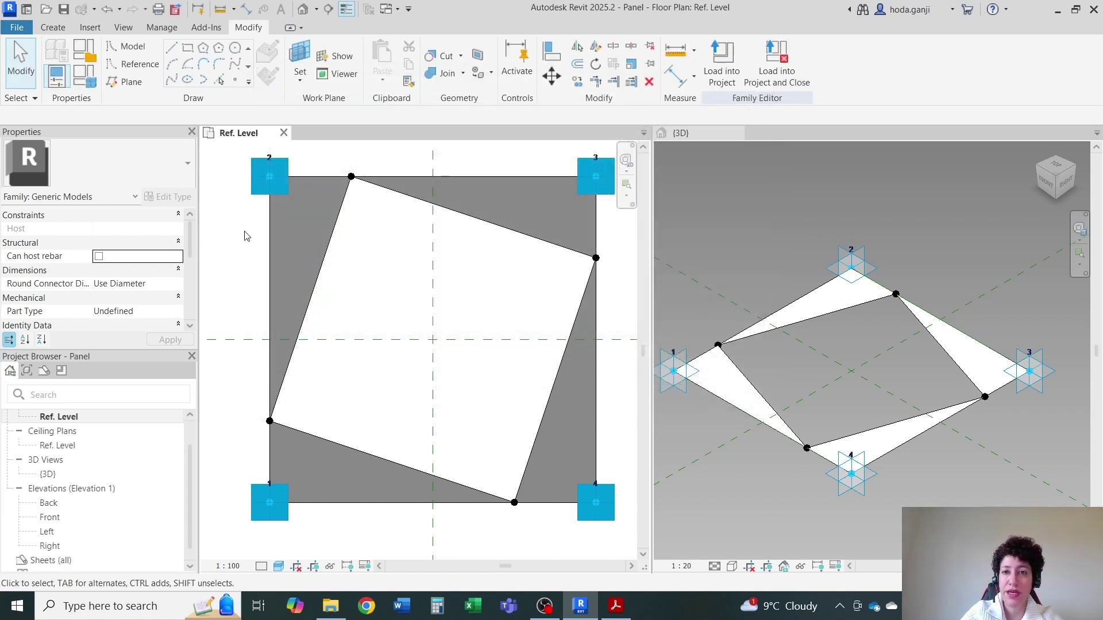
{"action": "left_click", "coordinate": [736, 133]}
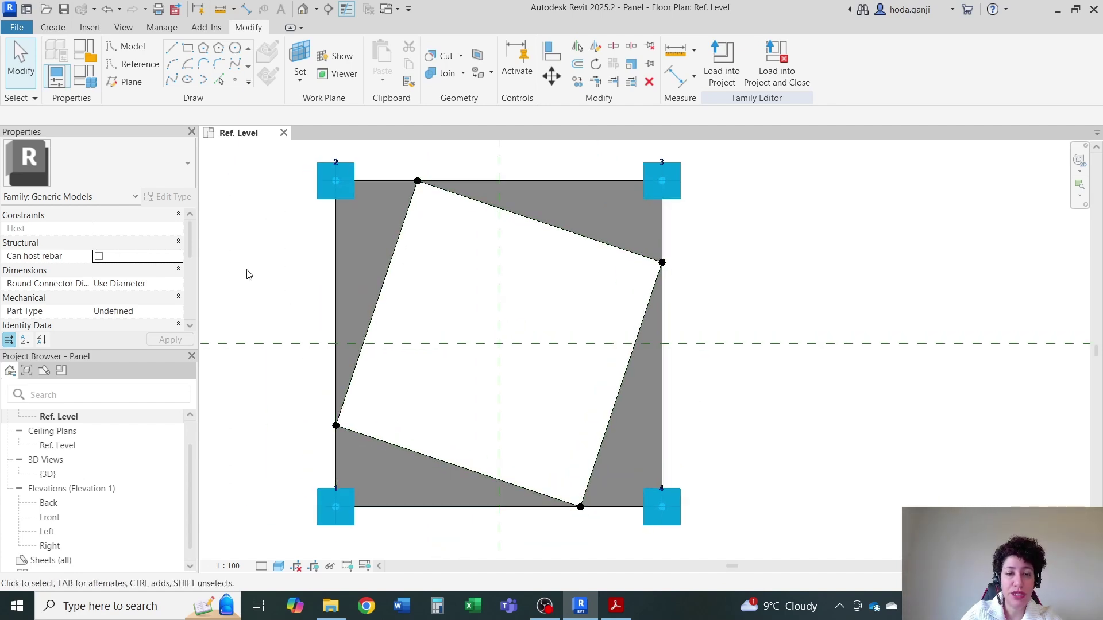
Step: Create Project1 from the DefaultMetric.rte template, then return to the Panel family's Ref. Level plan
{"action": "left_click", "coordinate": [26, 10]}
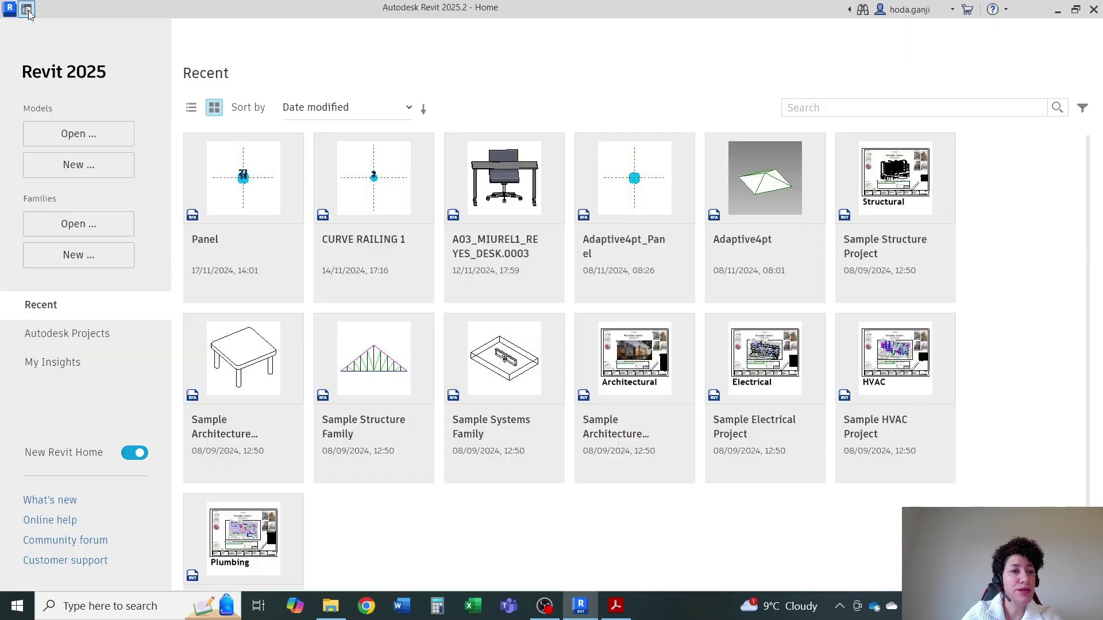
{"action": "left_click", "coordinate": [108, 165]}
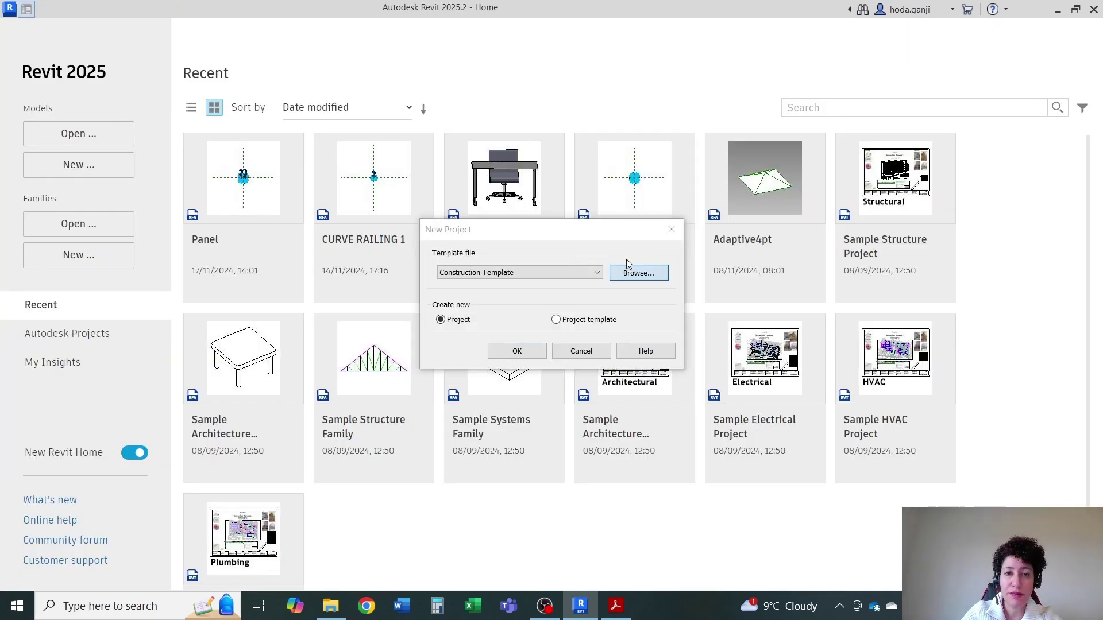
{"action": "left_click", "coordinate": [638, 273]}
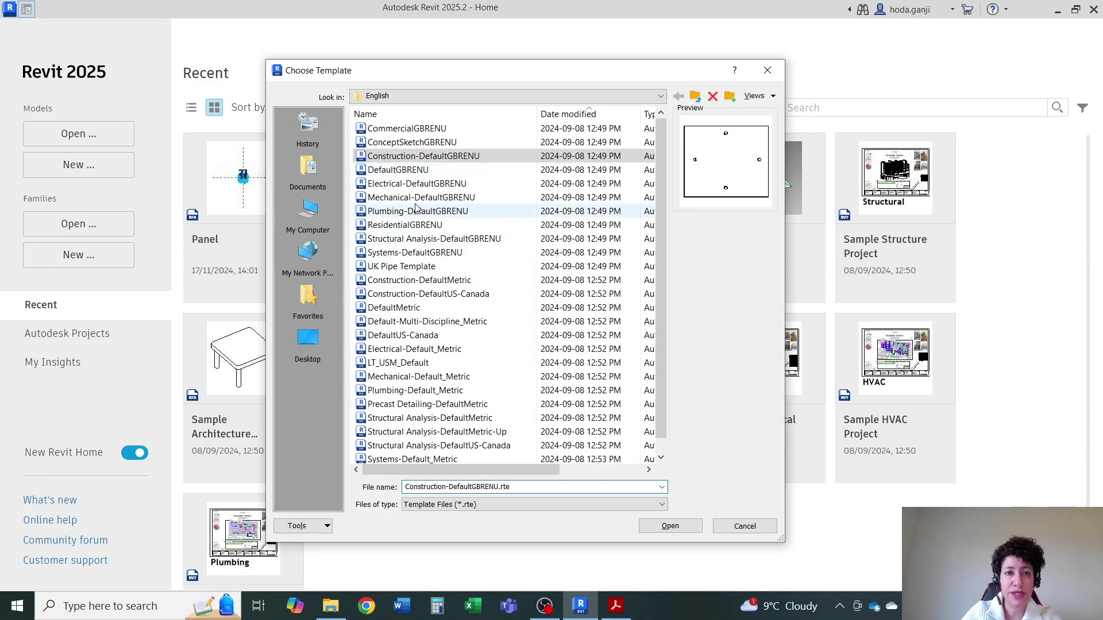
{"action": "left_click", "coordinate": [386, 115]}
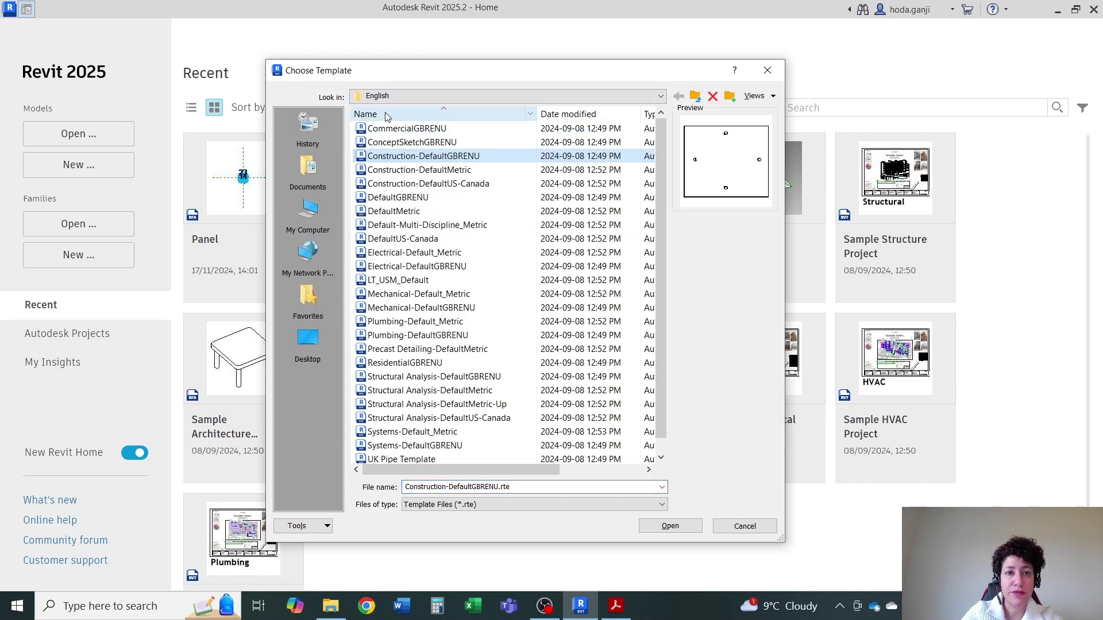
{"action": "left_click", "coordinate": [395, 212]}
{"action": "left_click", "coordinate": [689, 527]}
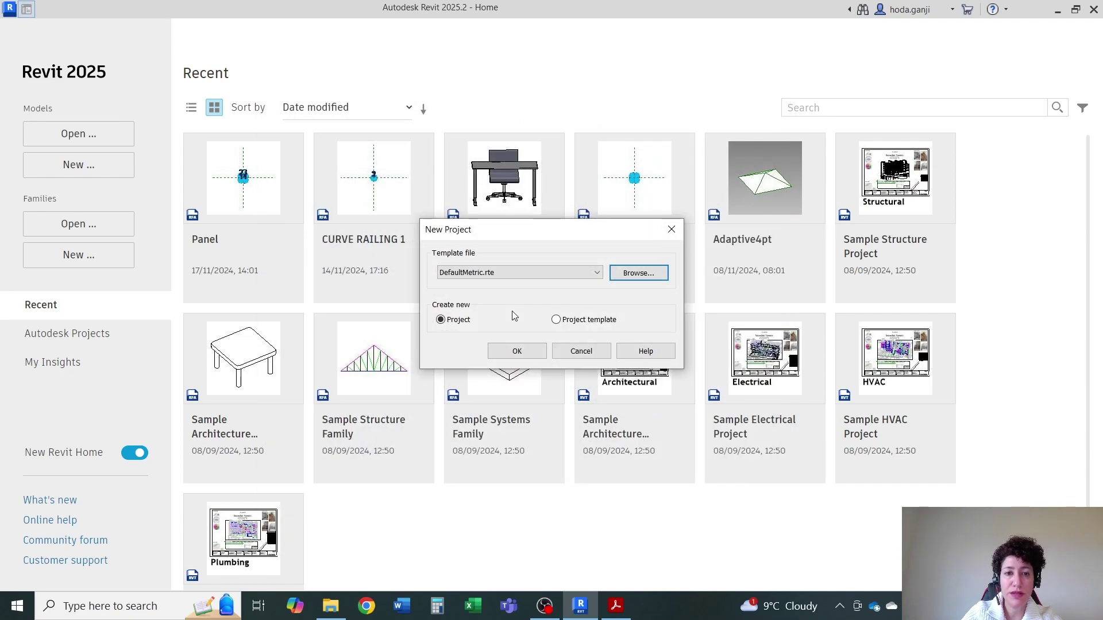
{"action": "left_click", "coordinate": [533, 356]}
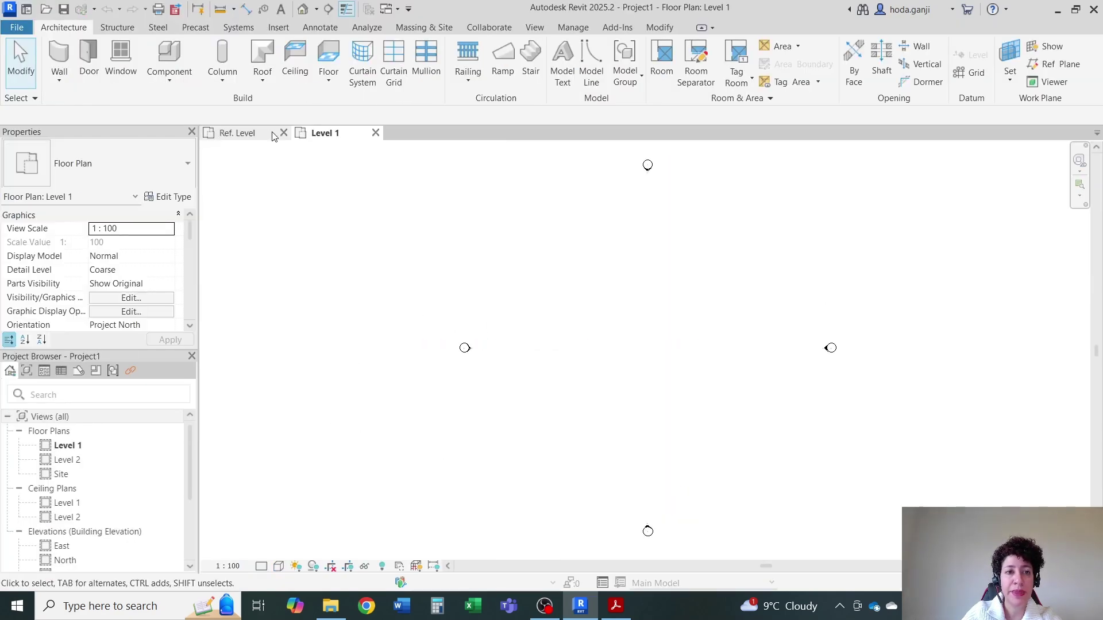
{"action": "left_click", "coordinate": [260, 136]}
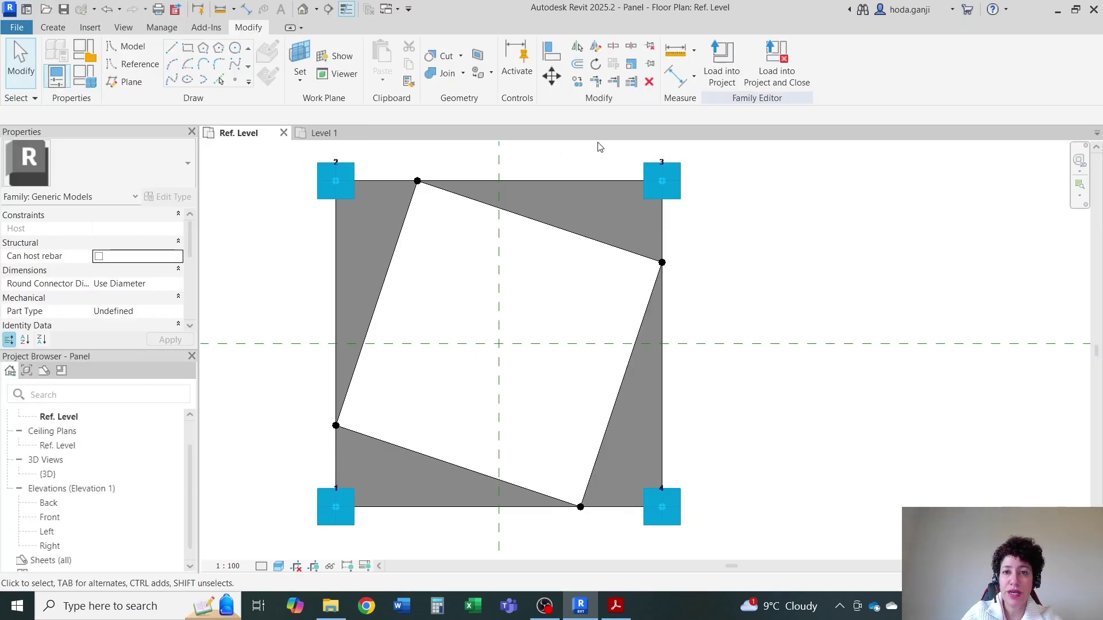
Step: Load Panel into Project1 and place one test panel by its four adaptive points
{"action": "left_click", "coordinate": [768, 75]}
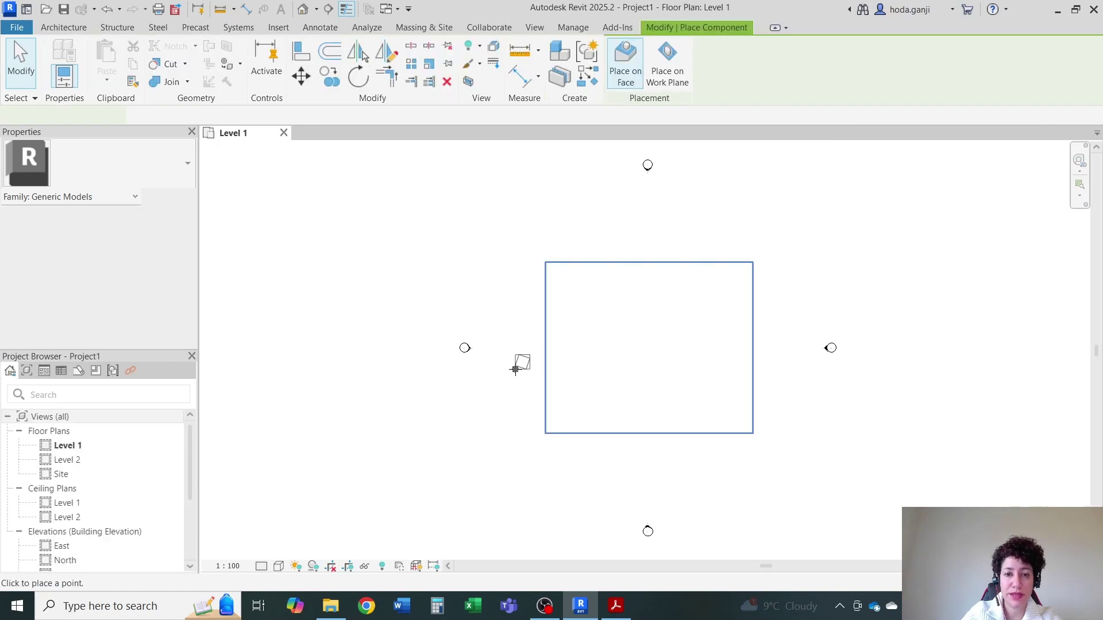
{"action": "left_click", "coordinate": [573, 400]}
{"action": "left_click", "coordinate": [563, 320]}
{"action": "left_click", "coordinate": [735, 263]}
{"action": "left_click", "coordinate": [736, 423]}
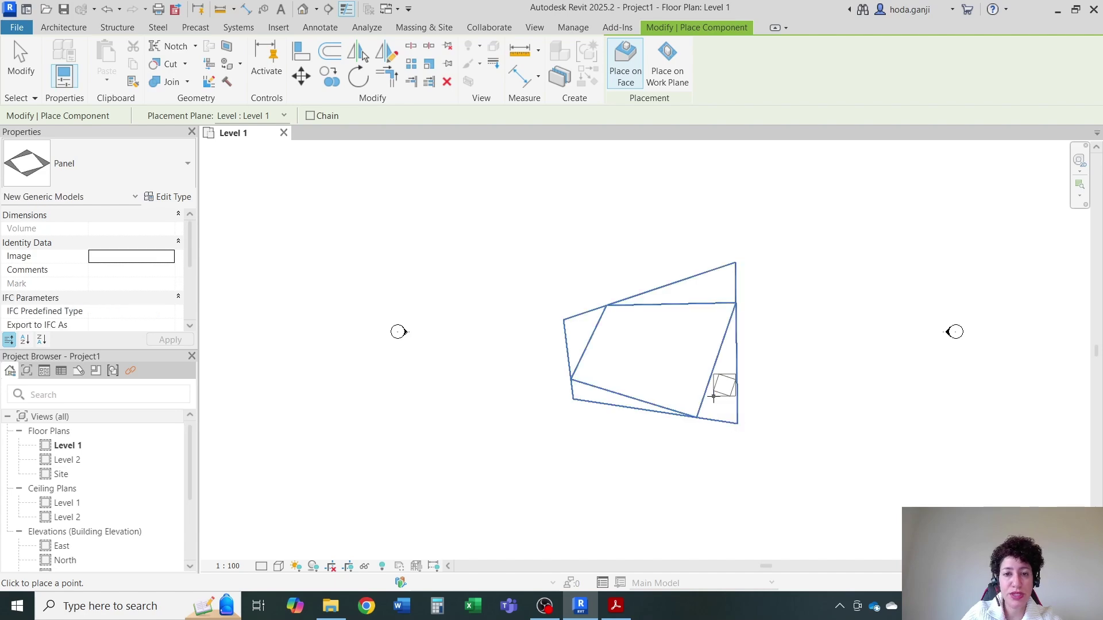
{"action": "key", "text": "Escape"}
{"action": "key", "text": "Escape"}
Step: Delete the test panel from the Default 3D View
{"action": "left_click", "coordinate": [303, 9]}
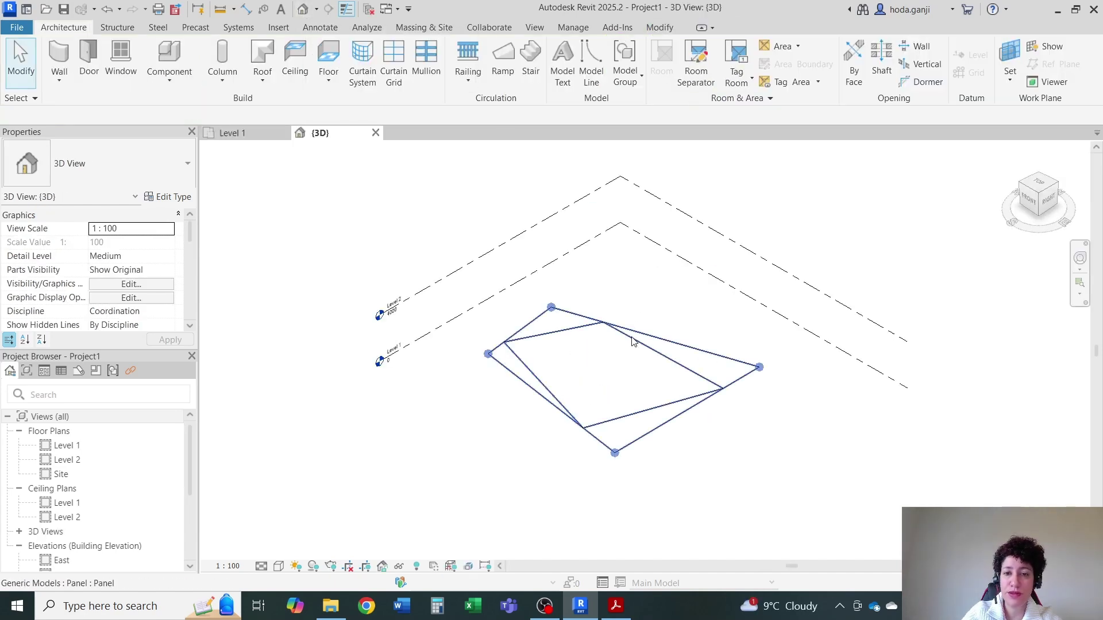
{"action": "left_click", "coordinate": [610, 343]}
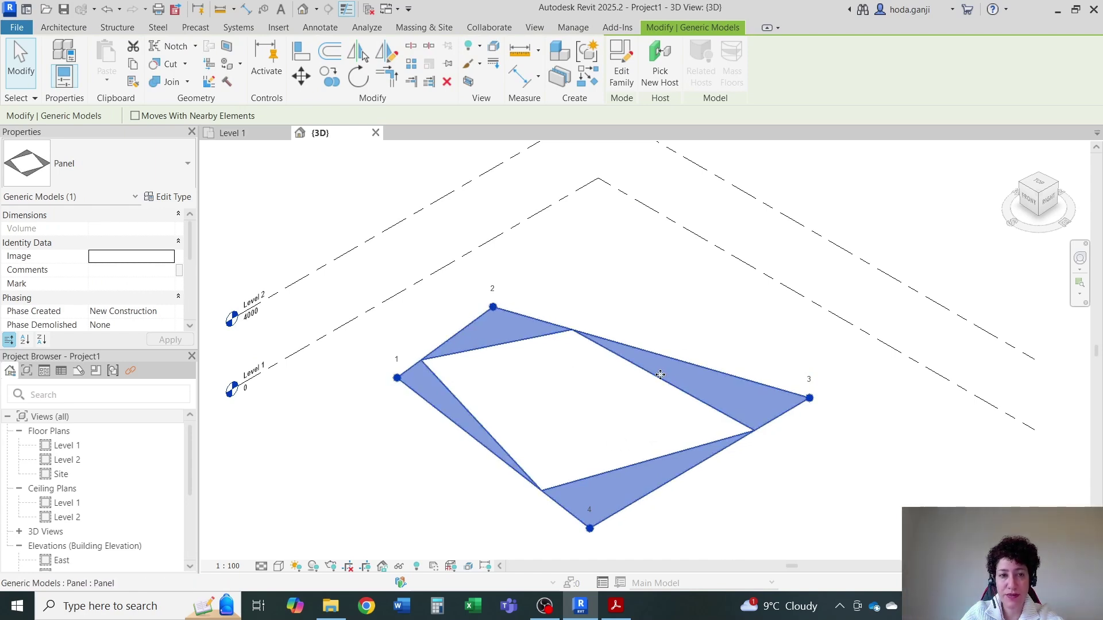
{"action": "key", "text": "Delete"}
Step: Close the Level 1 plan and set project length units to Meters, rounded to 3 decimal places
{"action": "left_click", "coordinate": [283, 133]}
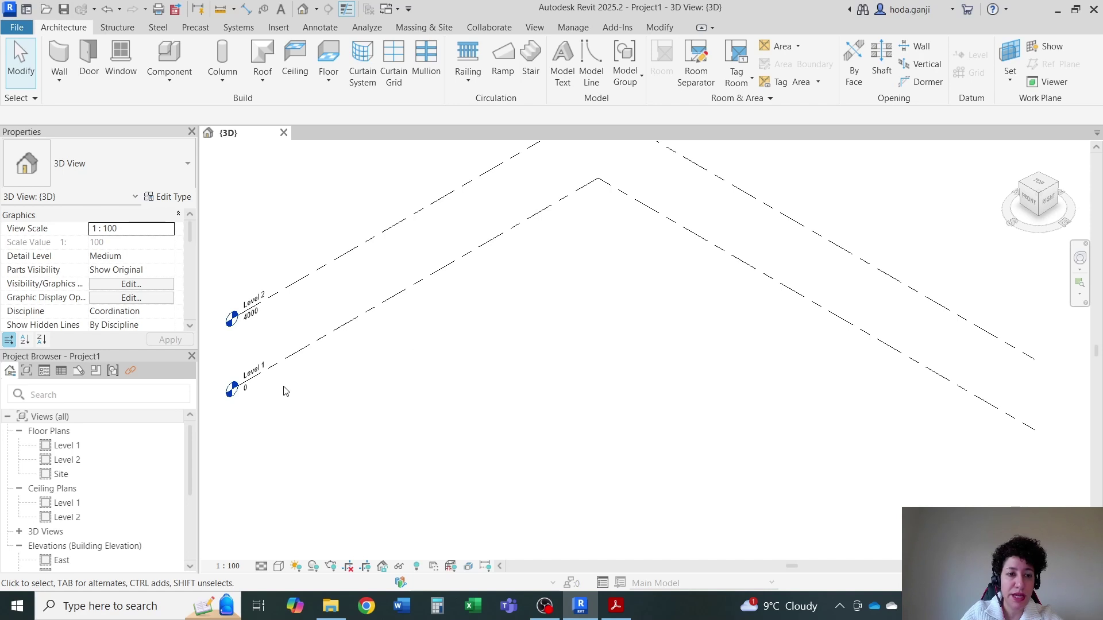
{"action": "scroll", "coordinate": [286, 391], "scroll_direction": "up", "scroll_amount": 1}
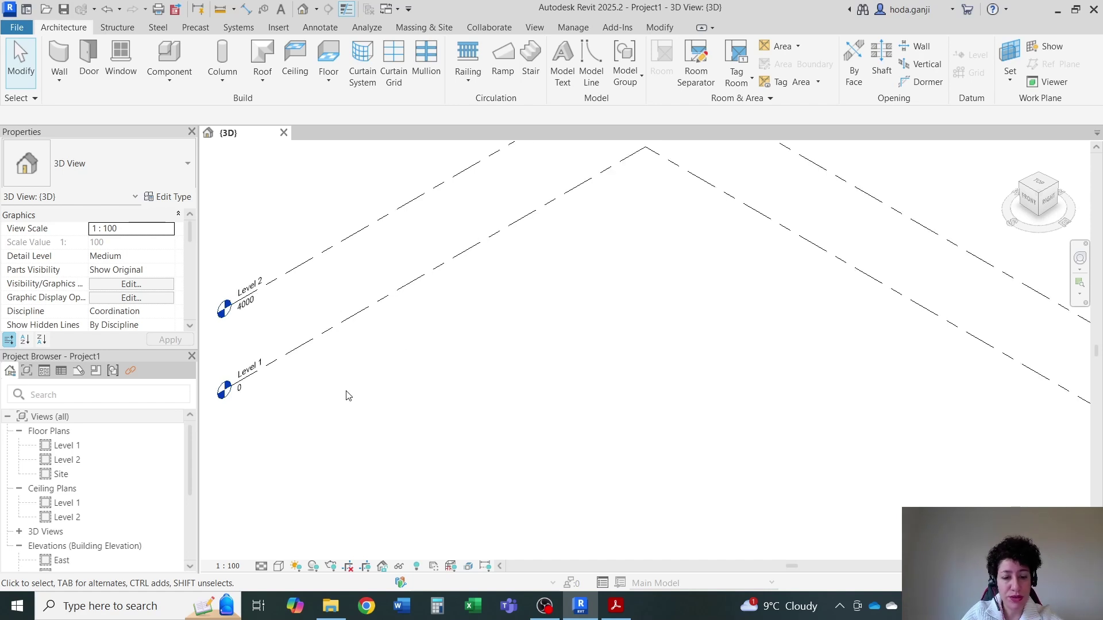
{"action": "key", "text": "u"}
{"action": "key", "text": "n"}
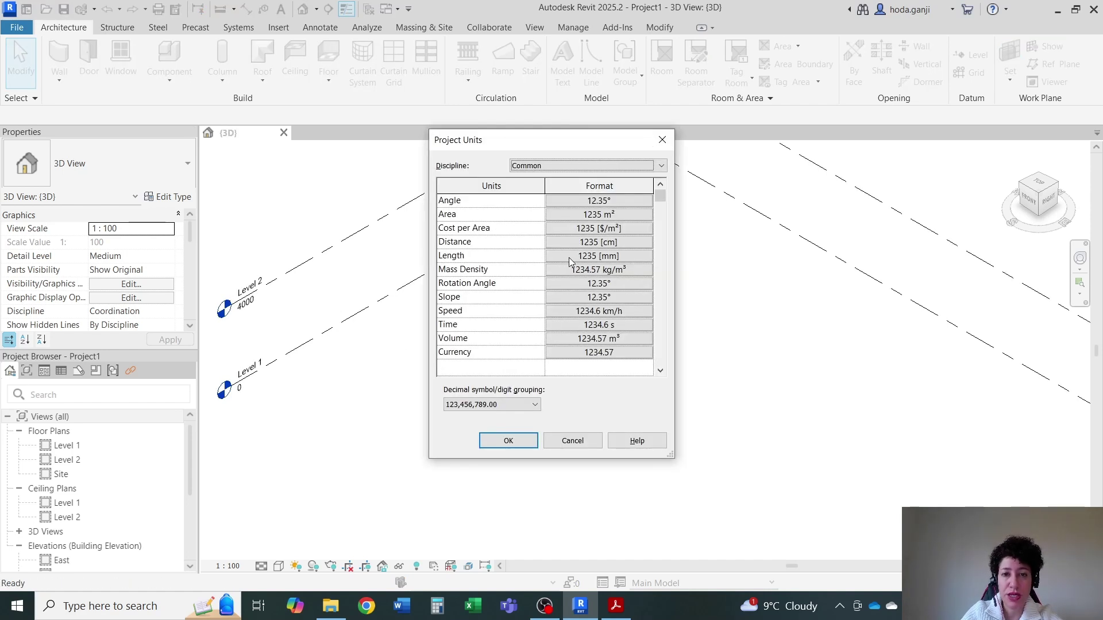
{"action": "left_click", "coordinate": [570, 259]}
{"action": "left_click", "coordinate": [836, 188]}
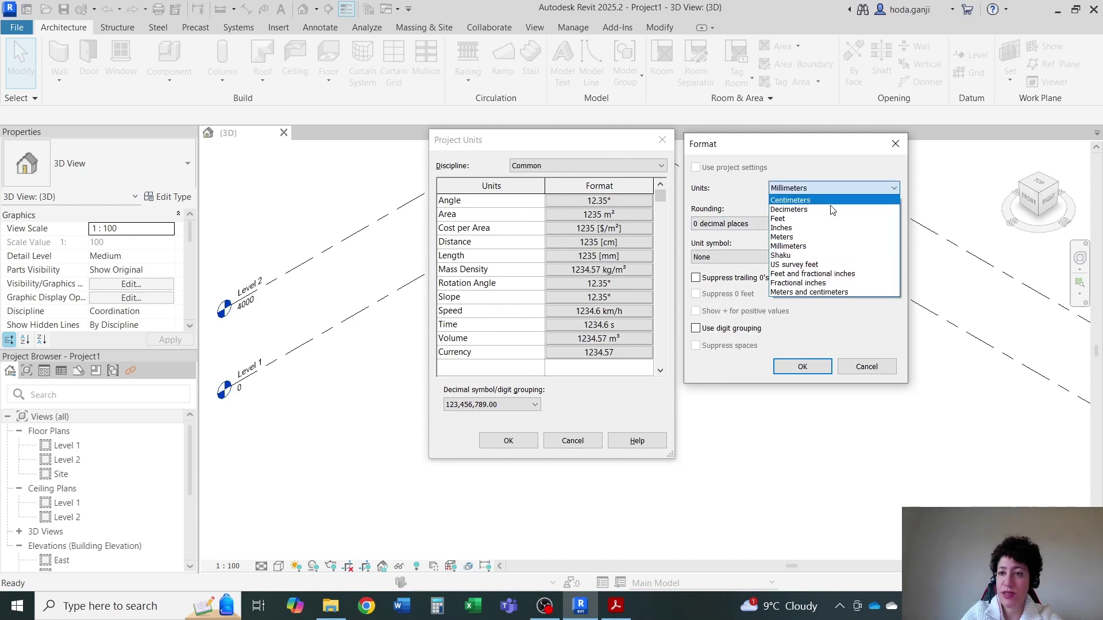
{"action": "left_click", "coordinate": [827, 238]}
{"action": "left_click", "coordinate": [746, 223]}
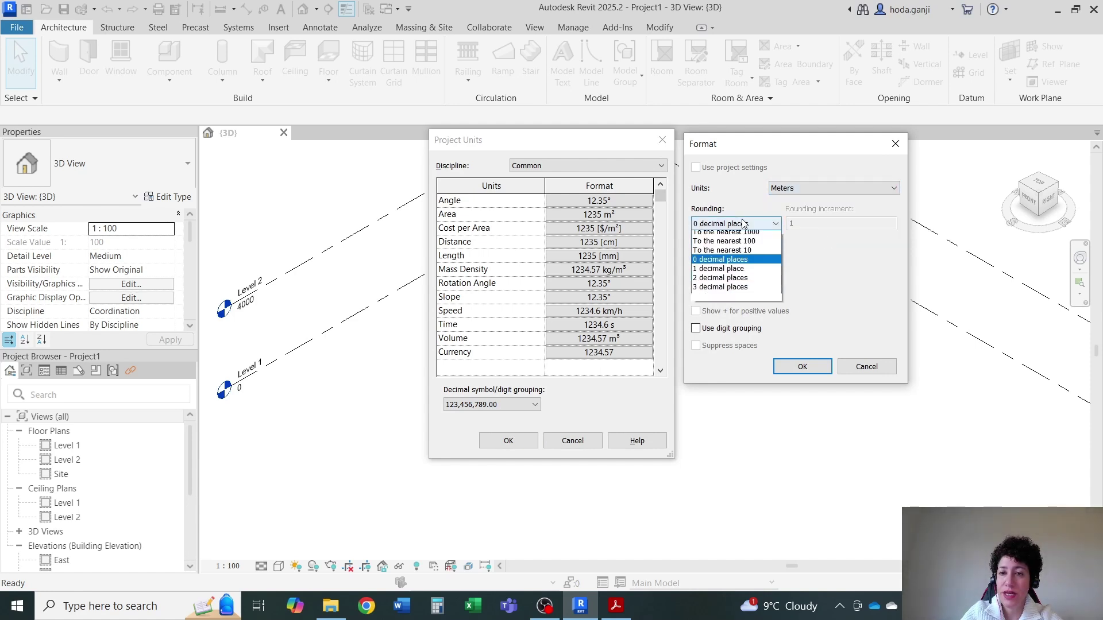
{"action": "left_click", "coordinate": [753, 291]}
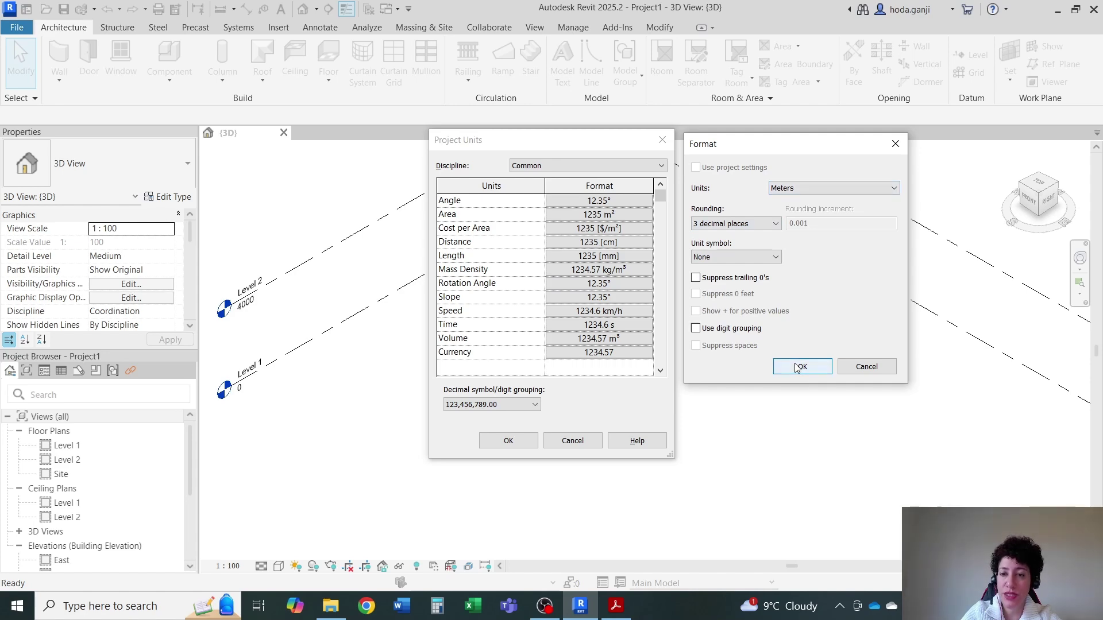
{"action": "left_click", "coordinate": [799, 367]}
{"action": "left_click", "coordinate": [509, 441]}
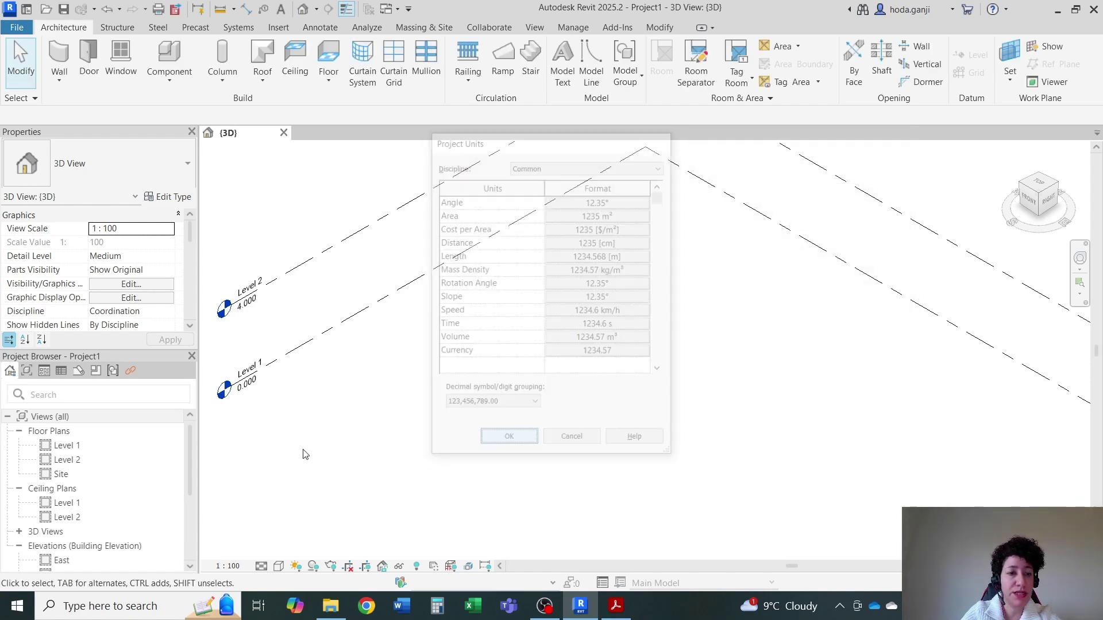
{"action": "scroll", "coordinate": [247, 370], "scroll_direction": "up", "scroll_amount": 2}
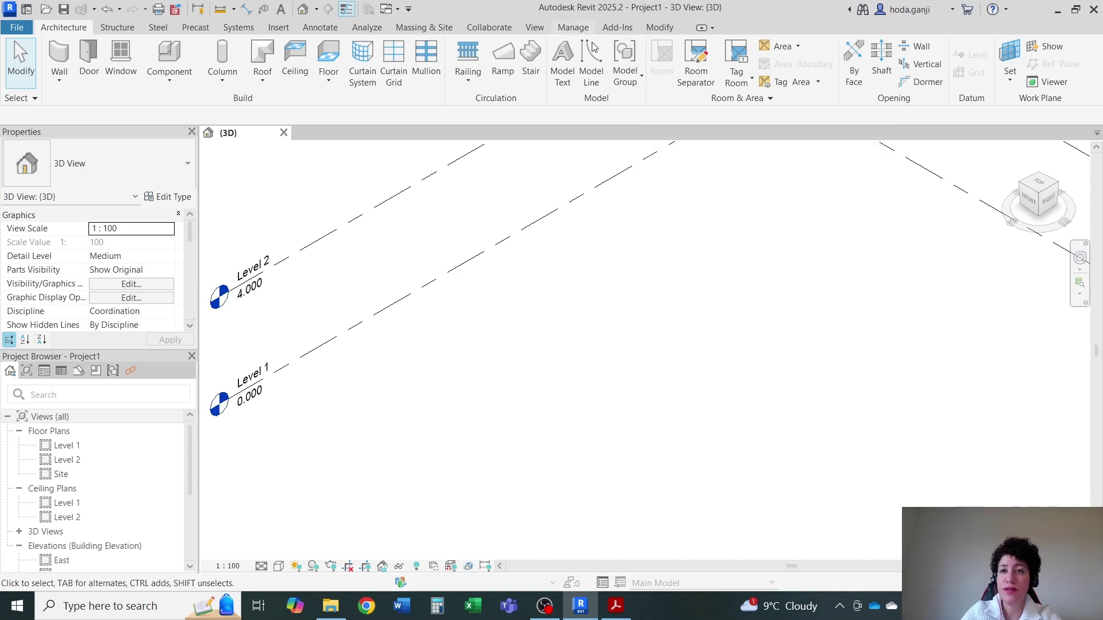
{"action": "left_click", "coordinate": [573, 28]}
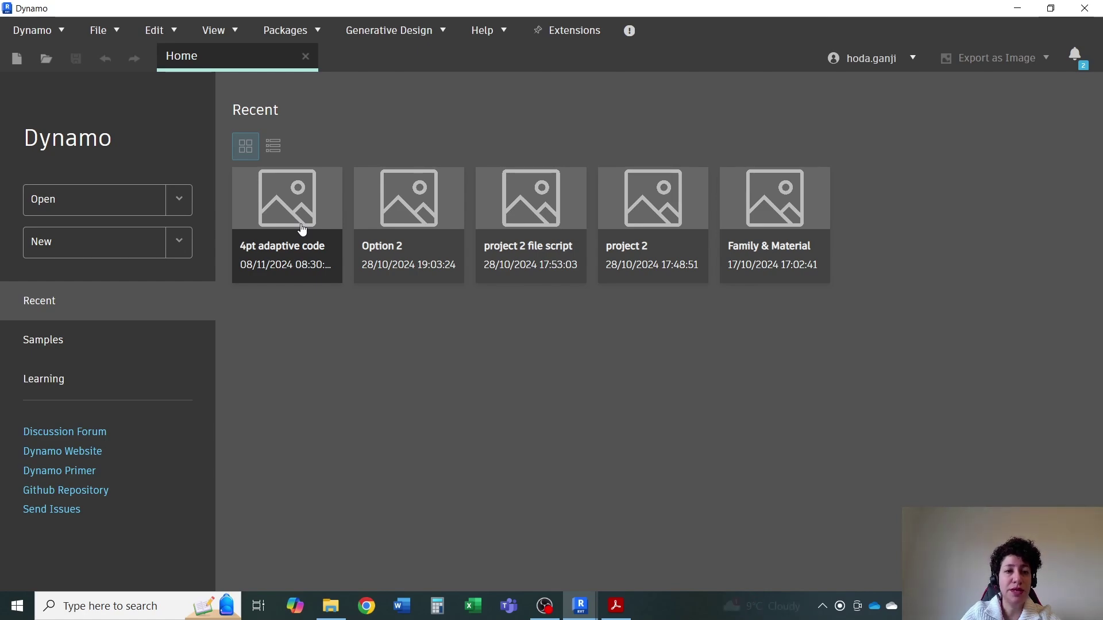
Step: Open the recent '4pt adaptive code' graph and preview its two rows of ten points
{"action": "left_click", "coordinate": [301, 229]}
{"action": "scroll", "coordinate": [674, 391], "scroll_direction": "down", "scroll_amount": 2}
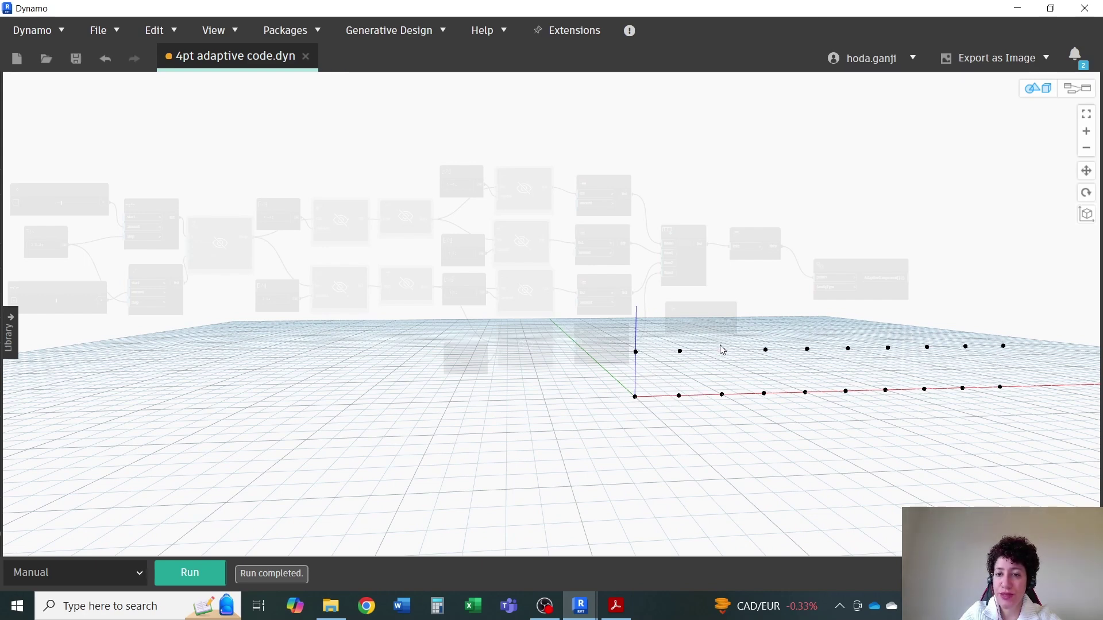
Step: Wire the Panel:Panel Family Types node into AdaptiveComponent.ByPoints' familyType input and run the graph
{"action": "left_click", "coordinate": [1078, 88]}
{"action": "scroll", "coordinate": [897, 276], "scroll_direction": "up", "scroll_amount": 3}
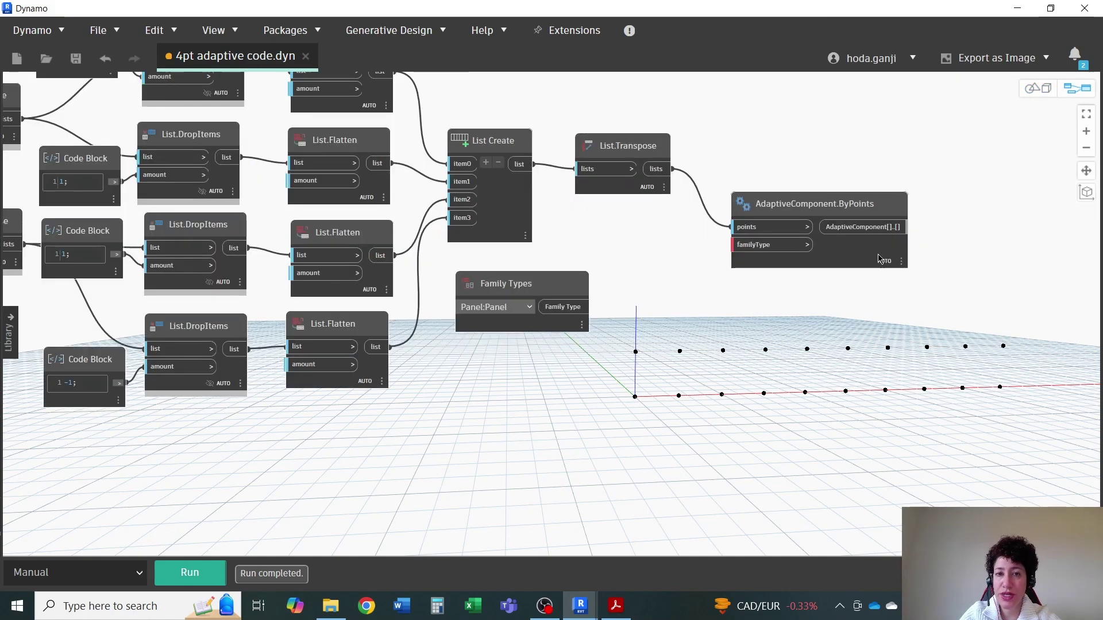
{"action": "scroll", "coordinate": [843, 205], "scroll_direction": "up", "scroll_amount": 4}
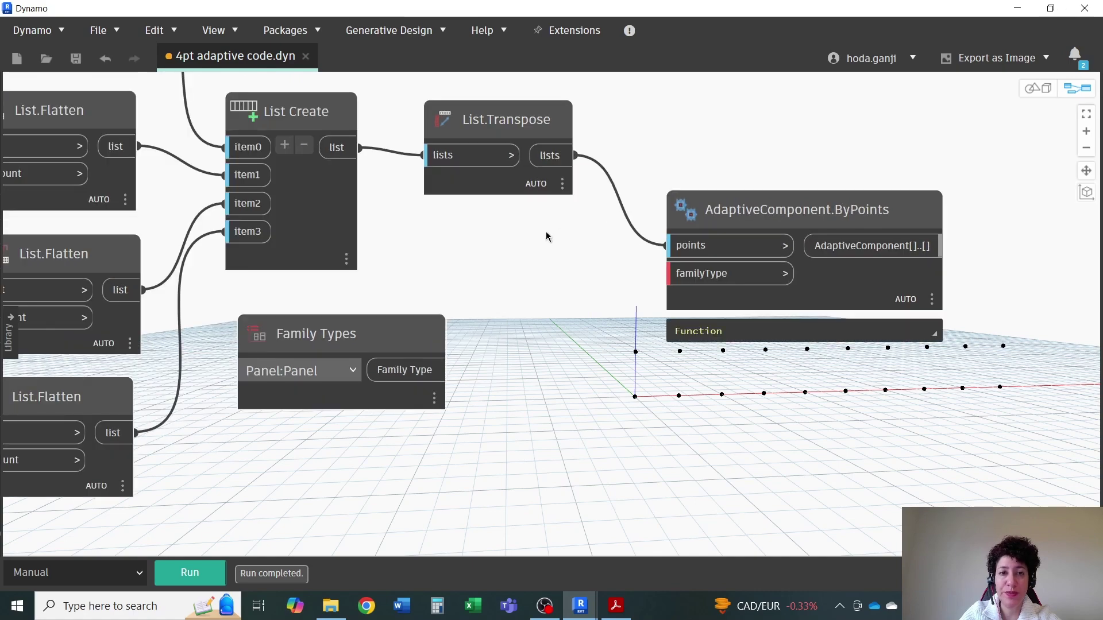
{"action": "scroll", "coordinate": [517, 258], "scroll_direction": "down", "scroll_amount": 2}
{"action": "scroll", "coordinate": [576, 317], "scroll_direction": "up", "scroll_amount": 2}
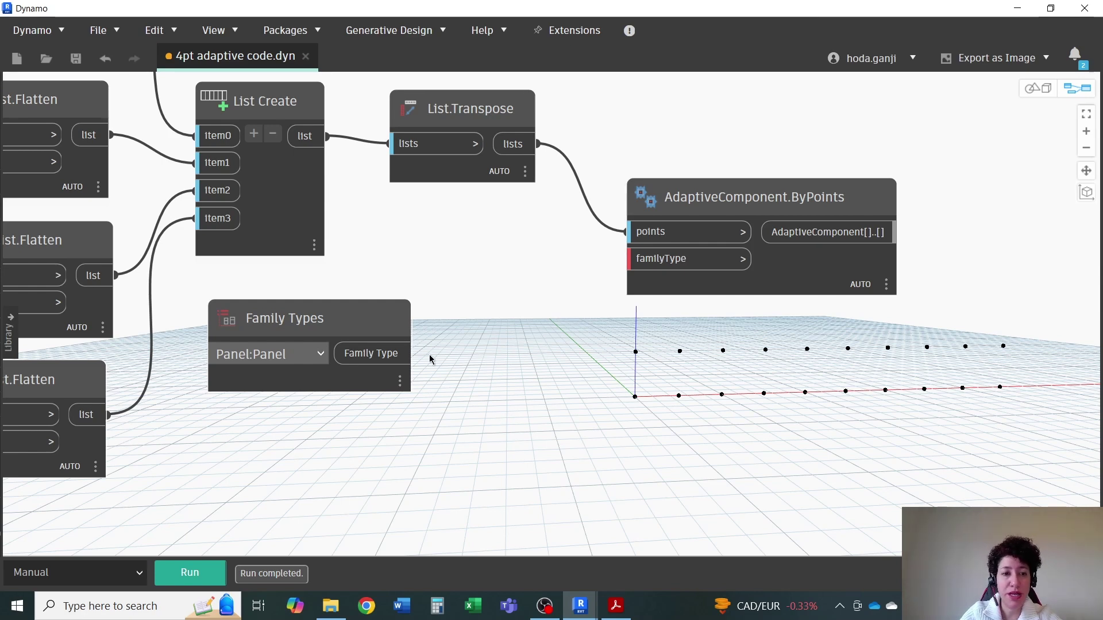
{"action": "left_click_drag", "start_coordinate": [765, 202], "coordinate": [775, 190]}
{"action": "left_click_drag", "start_coordinate": [479, 114], "coordinate": [452, 108]}
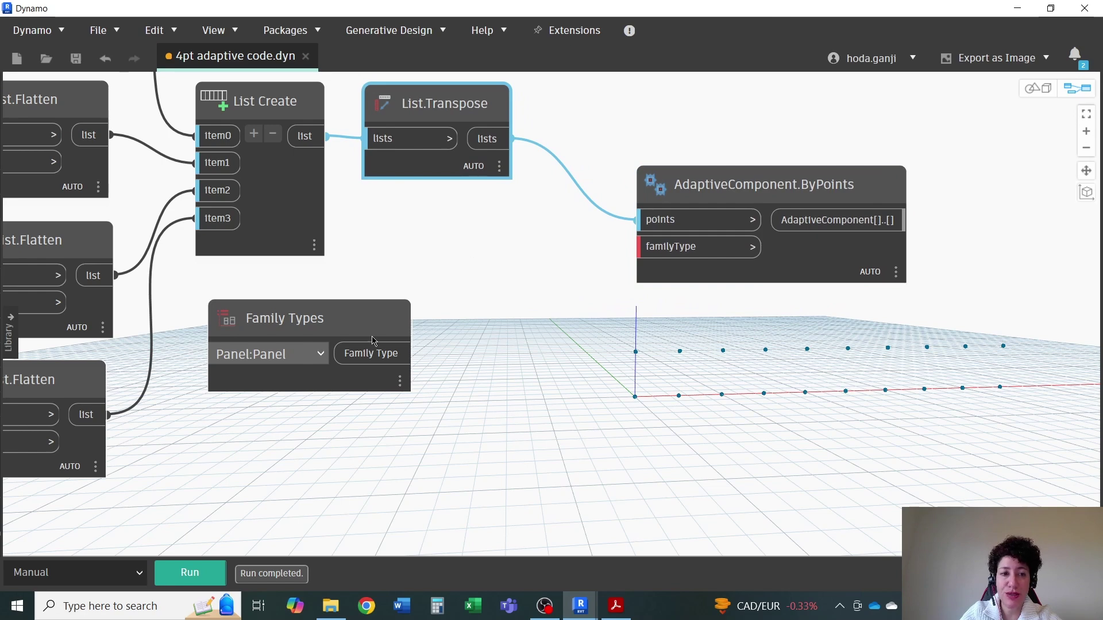
{"action": "left_click_drag", "start_coordinate": [390, 359], "coordinate": [647, 248]}
{"action": "left_click", "coordinate": [190, 573]}
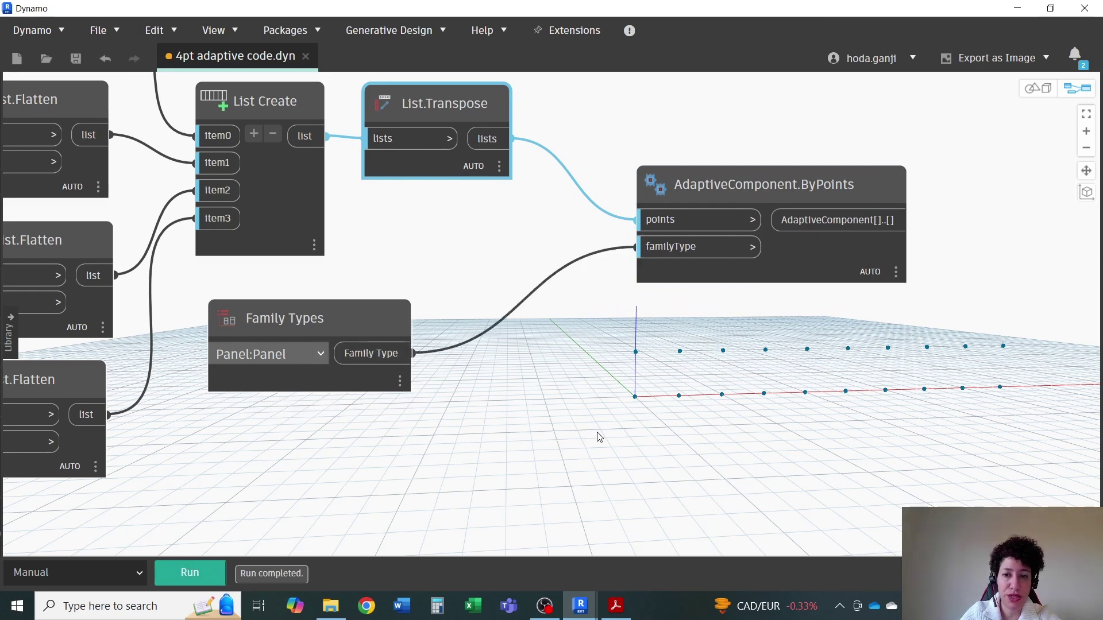
Step: Switch the Revit 3D view to Shaded visual style to see the panel strip
{"action": "left_click", "coordinate": [1018, 8]}
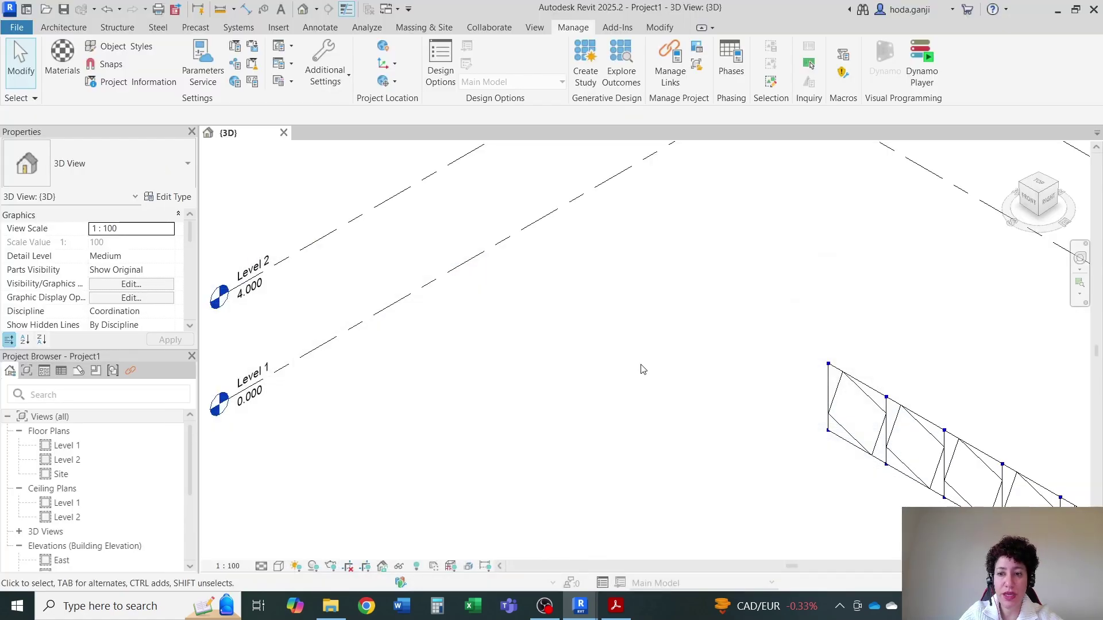
{"action": "middle_click_drag", "start_coordinate": [619, 389], "coordinate": [567, 387], "text": "shift"}
{"action": "scroll", "coordinate": [379, 557], "scroll_direction": "up", "scroll_amount": 3}
{"action": "left_click", "coordinate": [279, 566]}
{"action": "left_click", "coordinate": [308, 505]}
Step: Select the leftmost panel and scroll Properties to its Ratio value of 0.25
{"action": "scroll", "coordinate": [571, 421], "scroll_direction": "down", "scroll_amount": 1}
{"action": "scroll", "coordinate": [425, 460], "scroll_direction": "down", "scroll_amount": 4}
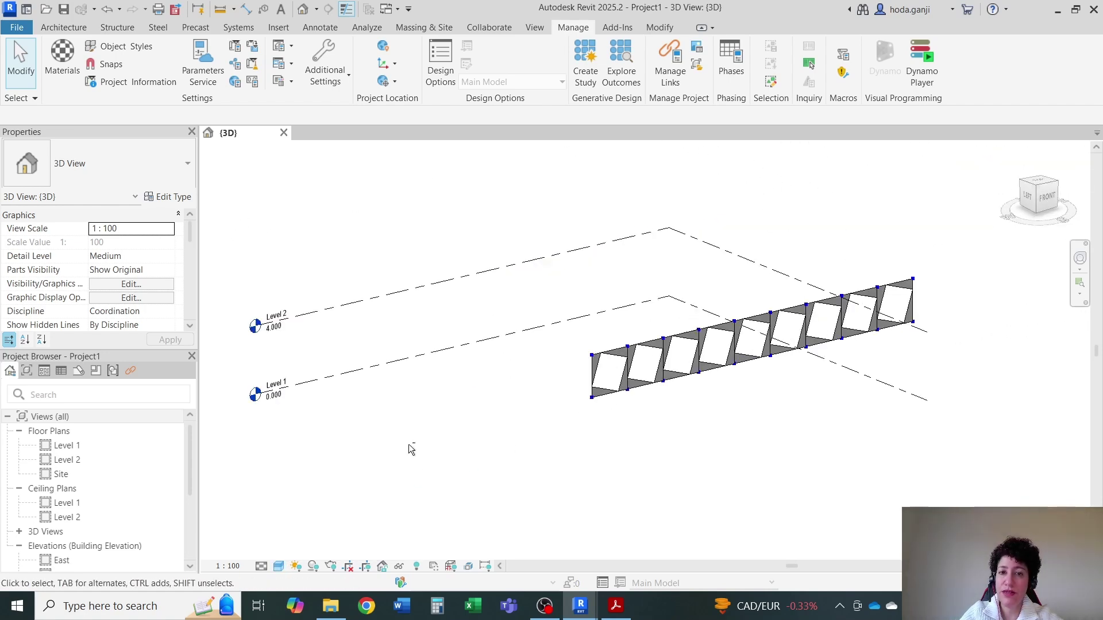
{"action": "scroll", "coordinate": [977, 315], "scroll_direction": "up", "scroll_amount": 3}
{"action": "scroll", "coordinate": [977, 315], "scroll_direction": "down", "scroll_amount": 1}
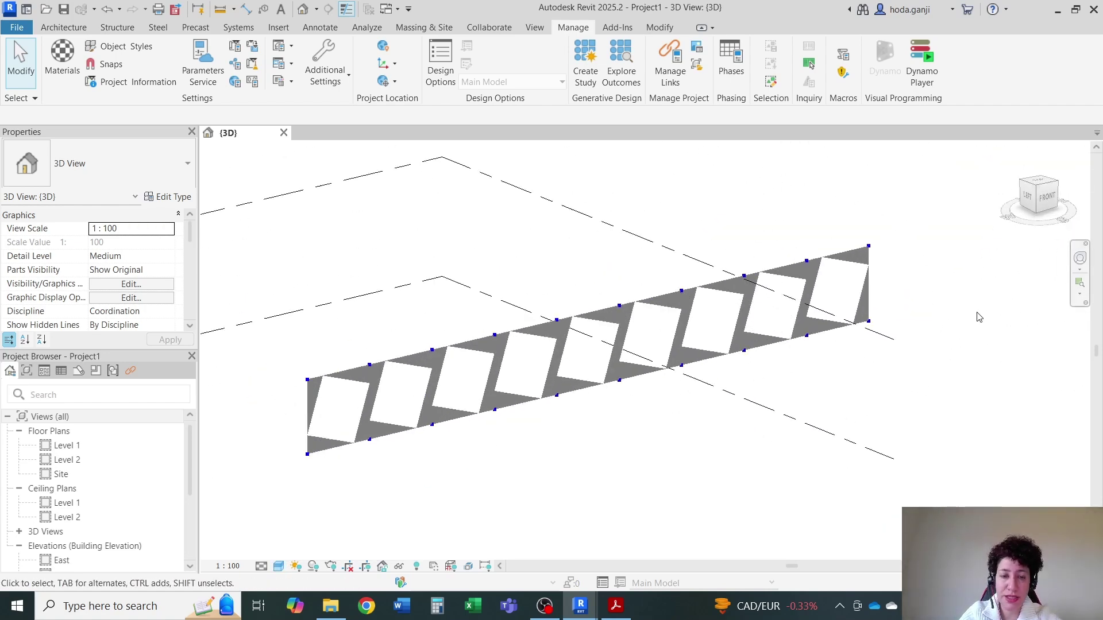
{"action": "left_click", "coordinate": [374, 430]}
{"action": "scroll", "coordinate": [352, 436], "scroll_direction": "up", "scroll_amount": 1}
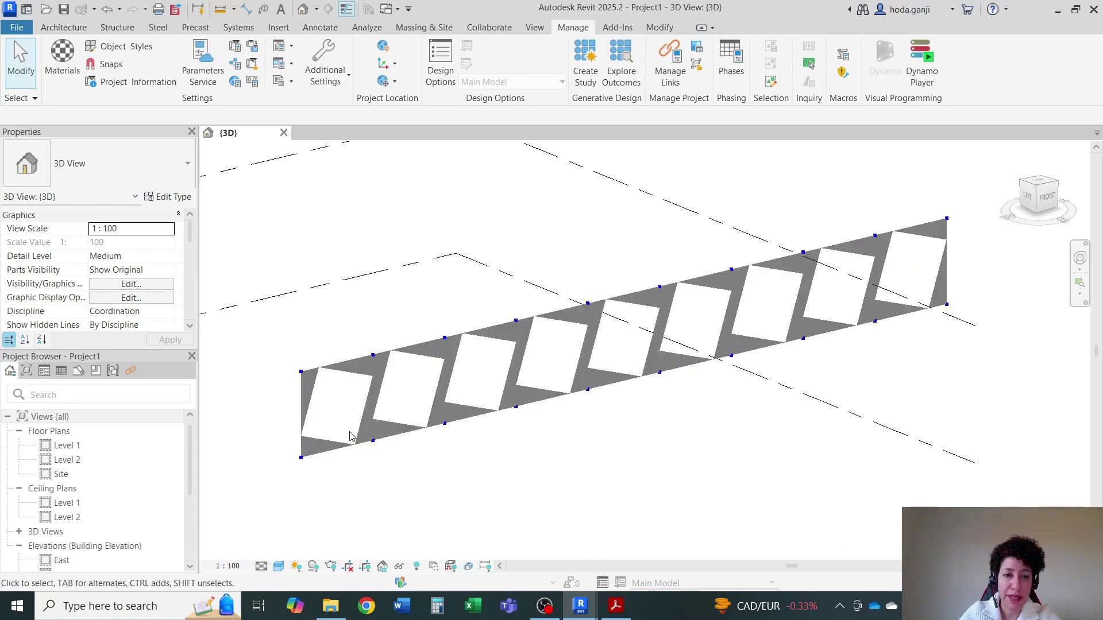
{"action": "left_click", "coordinate": [583, 373]}
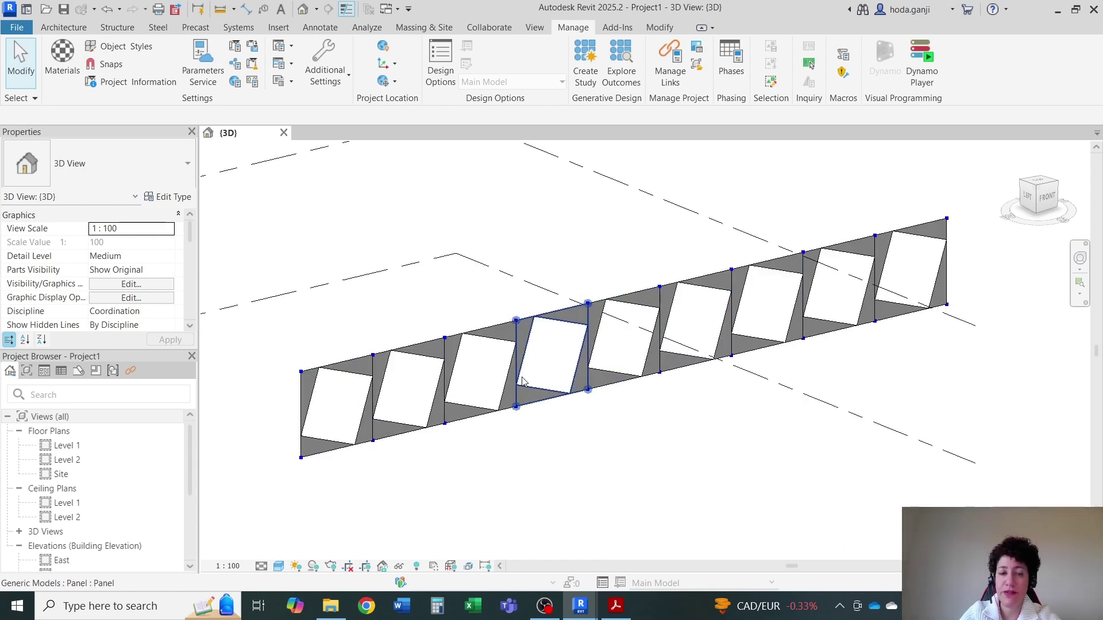
{"action": "scroll", "coordinate": [646, 349], "scroll_direction": "up", "scroll_amount": 1}
{"action": "key", "text": "Escape"}
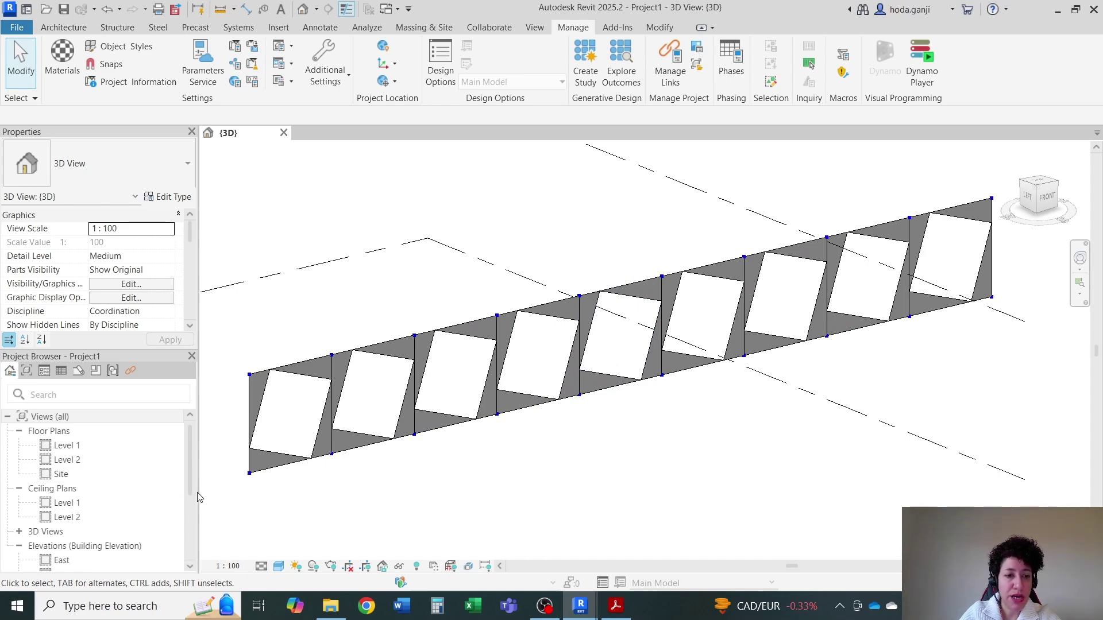
{"action": "left_click", "coordinate": [256, 396]}
{"action": "scroll", "coordinate": [89, 244], "scroll_direction": "down", "scroll_amount": 5}
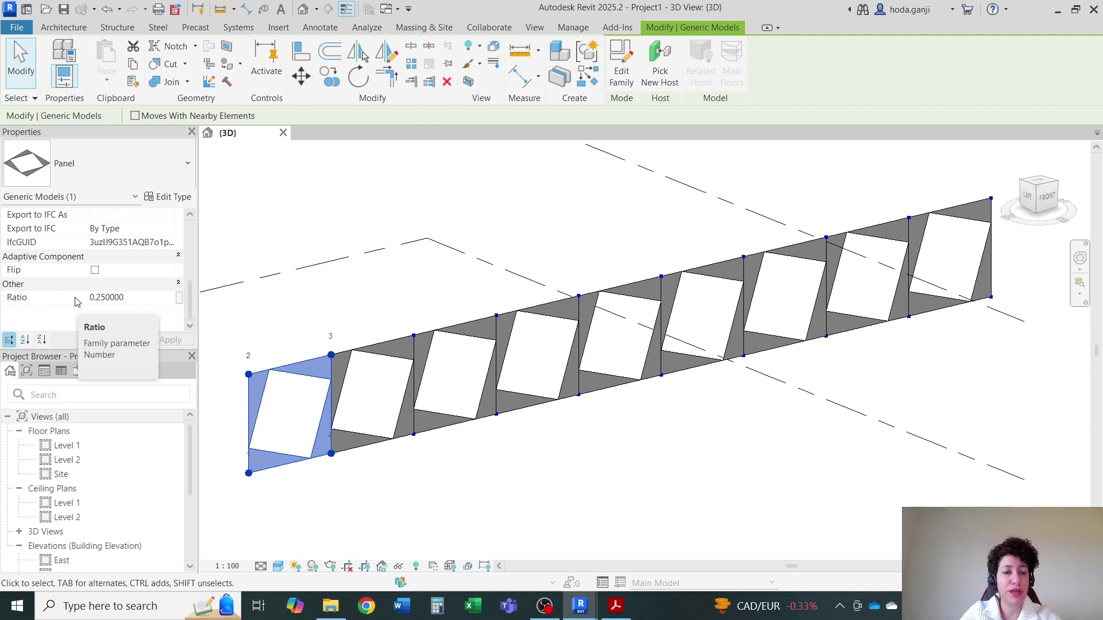
Step: Check the Panel family's Type Properties and close them without changes
{"action": "left_click", "coordinate": [174, 199]}
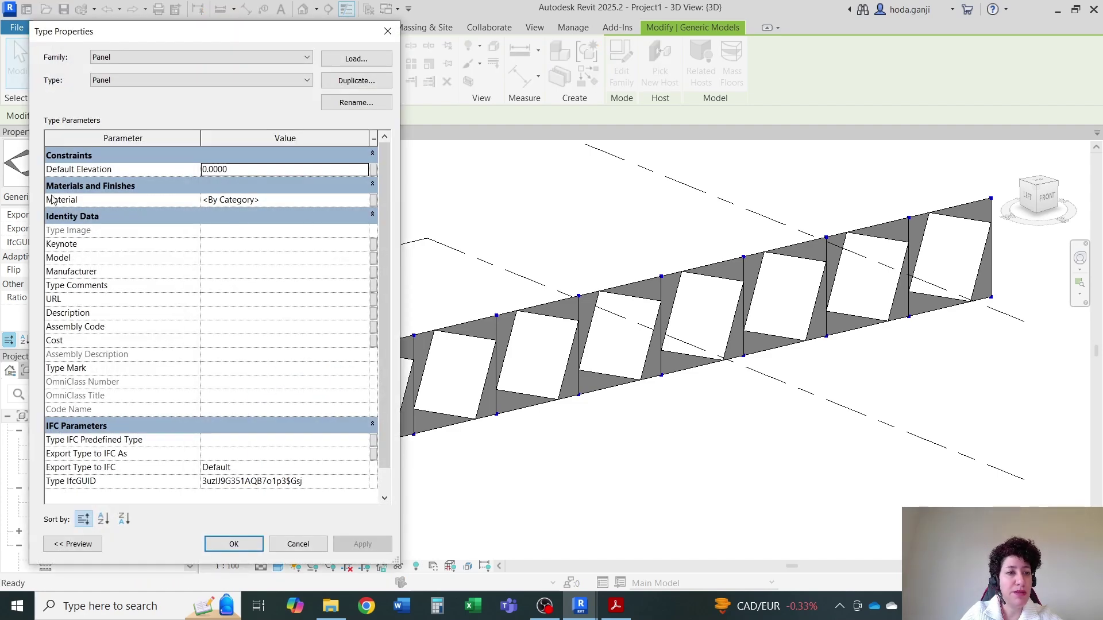
{"action": "left_click", "coordinate": [388, 31]}
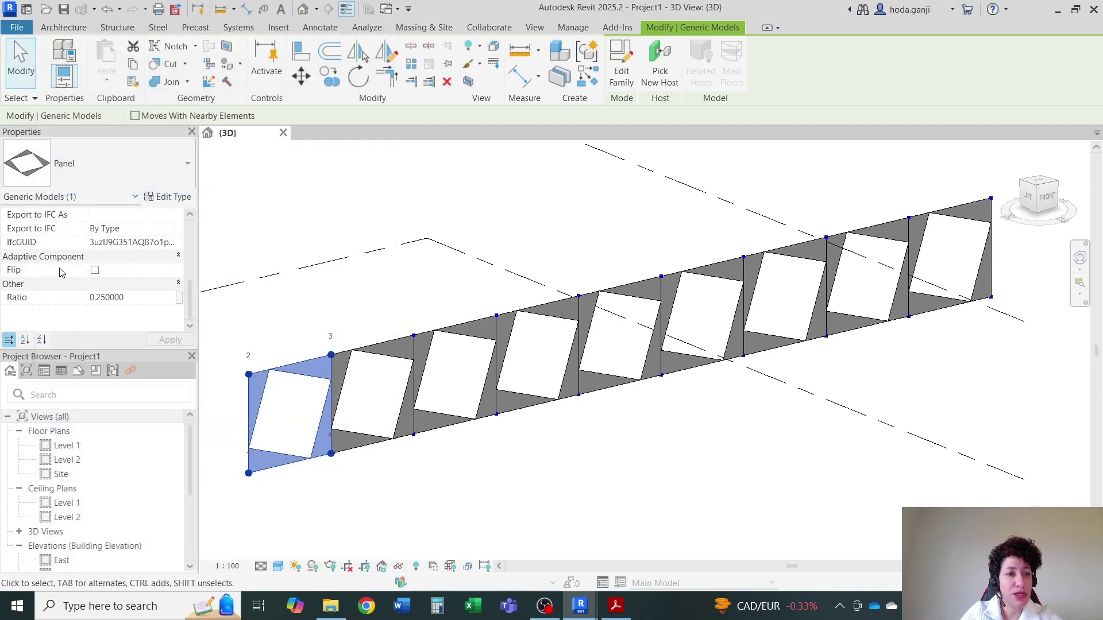
{"action": "scroll", "coordinate": [330, 316], "scroll_direction": "down", "scroll_amount": 1}
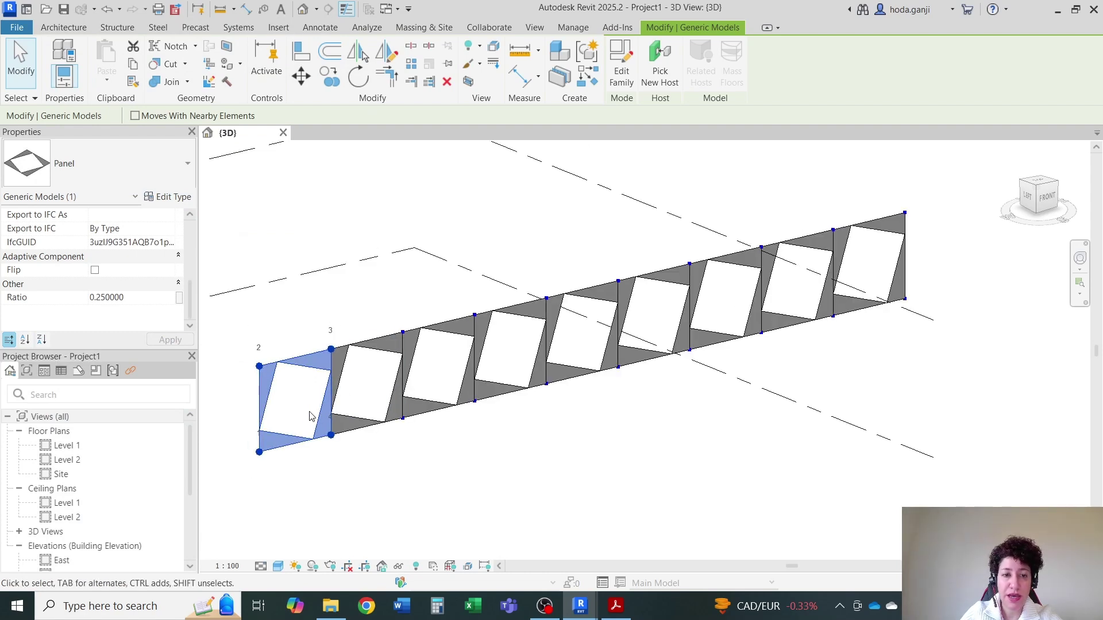
Step: Select all Panel instances in the entire project, confirming nine panels, then clear the selection
{"action": "right_click", "coordinate": [331, 365]}
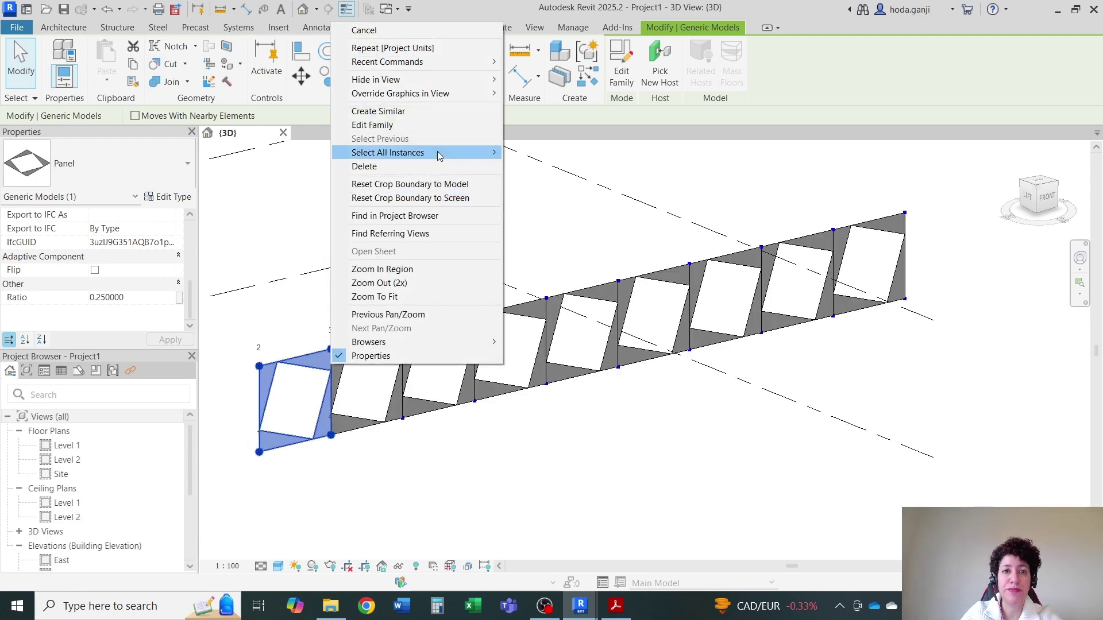
{"action": "mouse_move", "coordinate": [435, 157]}
{"action": "left_click", "coordinate": [551, 166]}
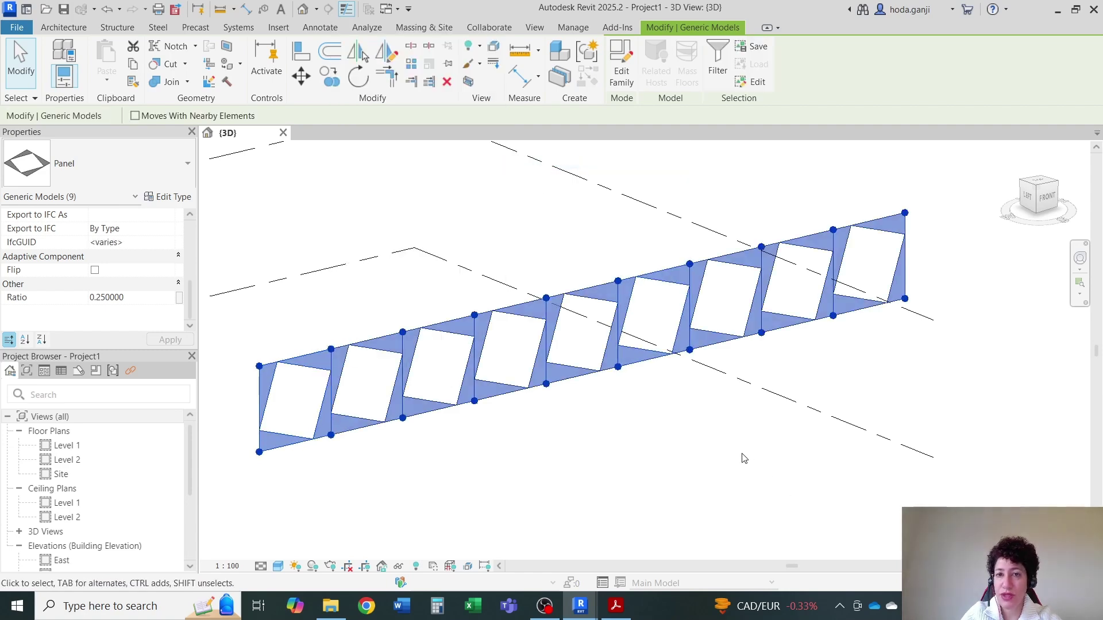
{"action": "left_click", "coordinate": [570, 439]}
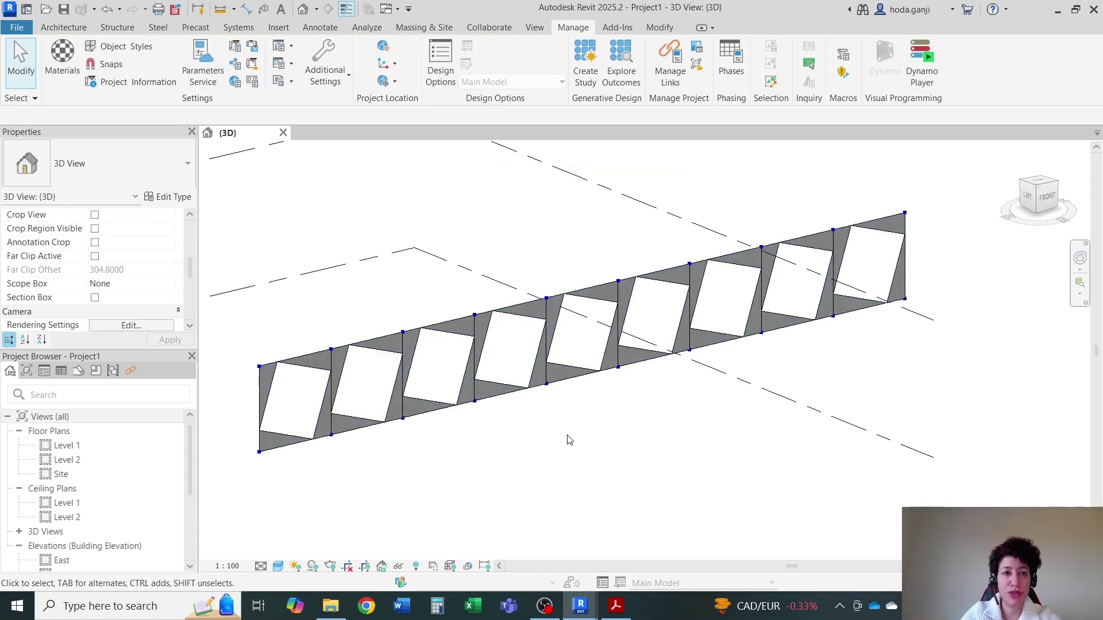
Step: Change the top Integer Slider from 10 to 11 and rerun the graph
{"action": "mouse_move", "coordinate": [586, 614]}
{"action": "left_click", "coordinate": [634, 549]}
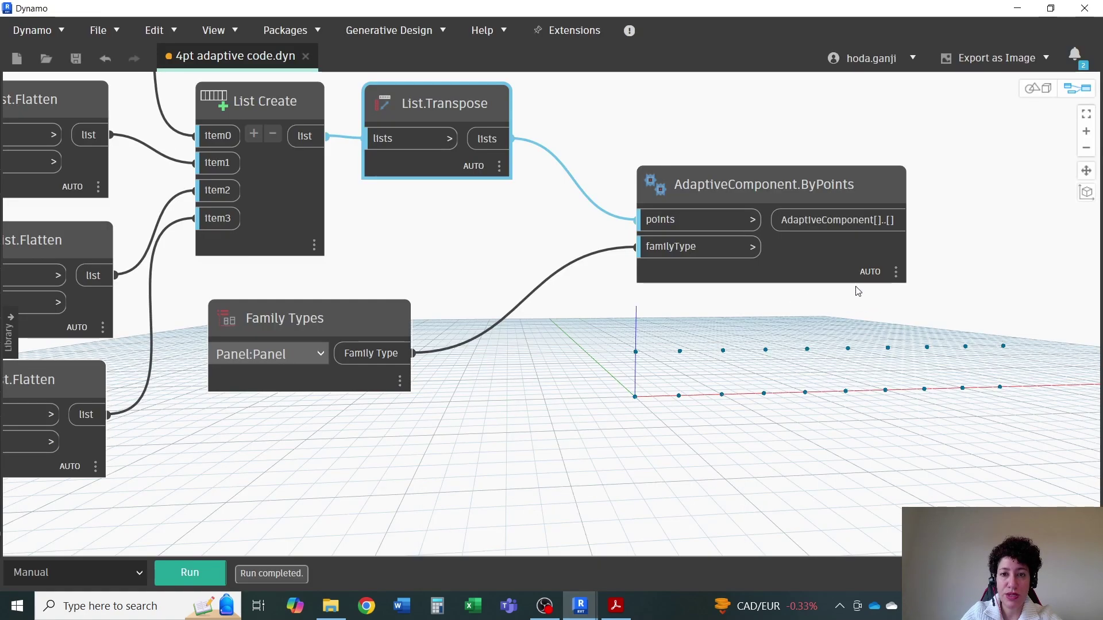
{"action": "scroll", "coordinate": [859, 291], "scroll_direction": "down", "scroll_amount": 5}
{"action": "scroll", "coordinate": [283, 352], "scroll_direction": "down", "scroll_amount": 2}
{"action": "scroll", "coordinate": [402, 270], "scroll_direction": "up", "scroll_amount": 10}
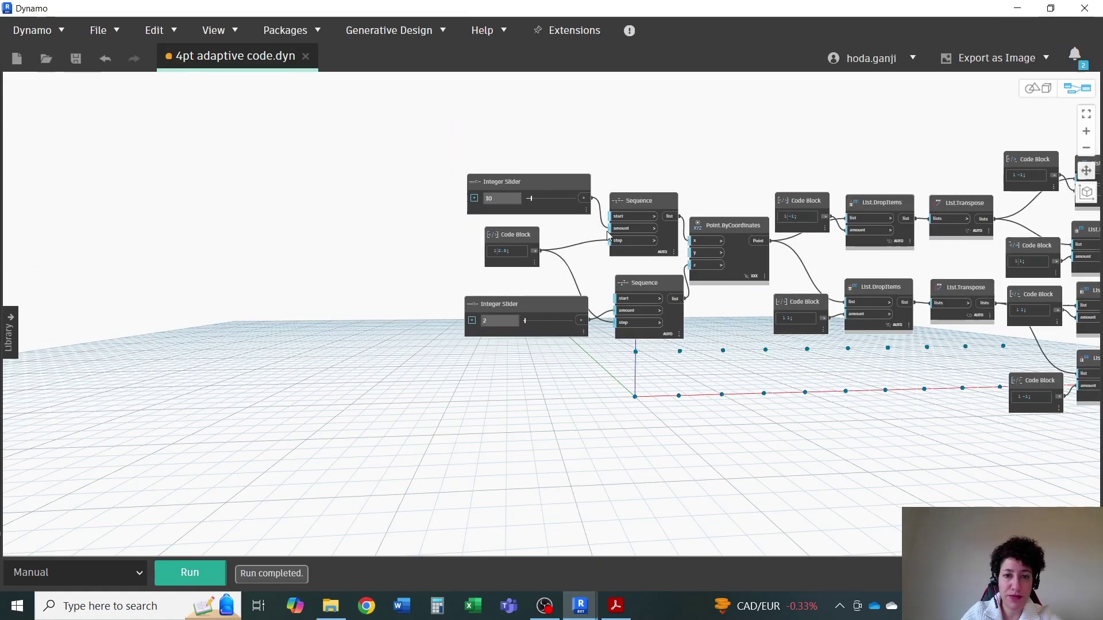
{"action": "double_click", "coordinate": [395, 194]}
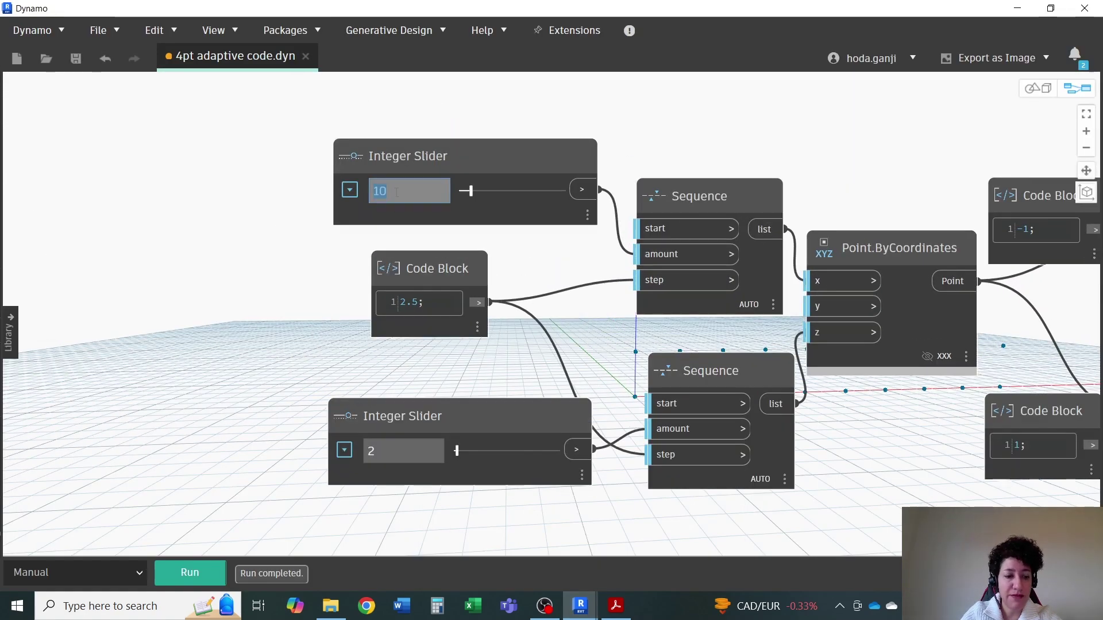
{"action": "type", "text": "11"}
{"action": "key", "text": "Return"}
{"action": "left_click", "coordinate": [190, 573]}
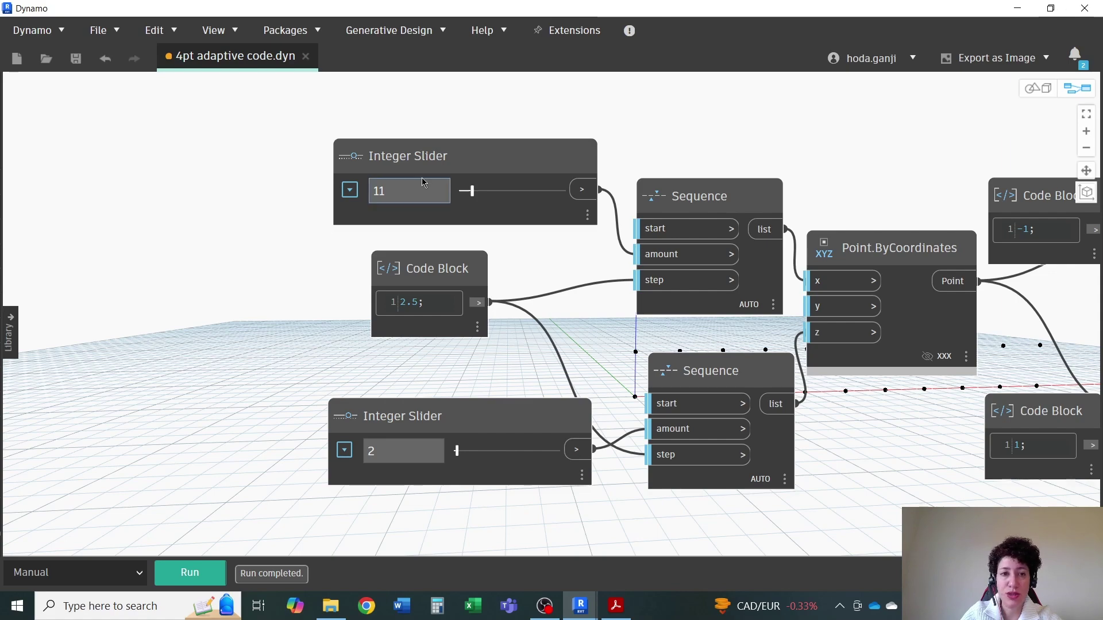
Step: Minimize Dynamo to check the extra panel in the Revit strip
{"action": "scroll", "coordinate": [217, 278], "scroll_direction": "down", "scroll_amount": 8}
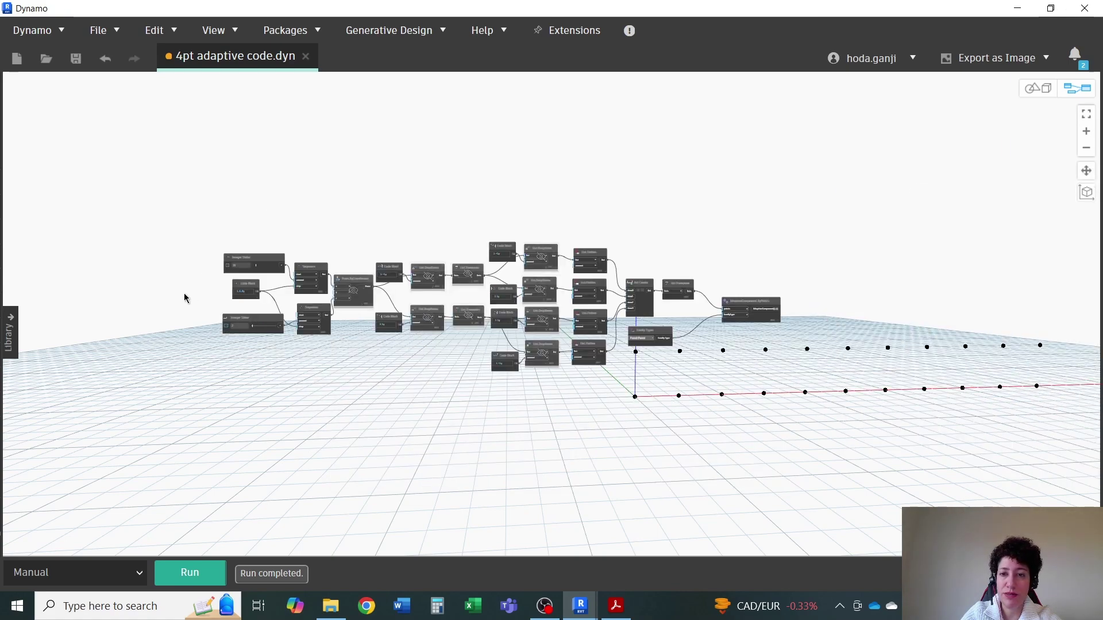
{"action": "scroll", "coordinate": [475, 328], "scroll_direction": "up", "scroll_amount": 3}
{"action": "scroll", "coordinate": [445, 278], "scroll_direction": "up", "scroll_amount": 5}
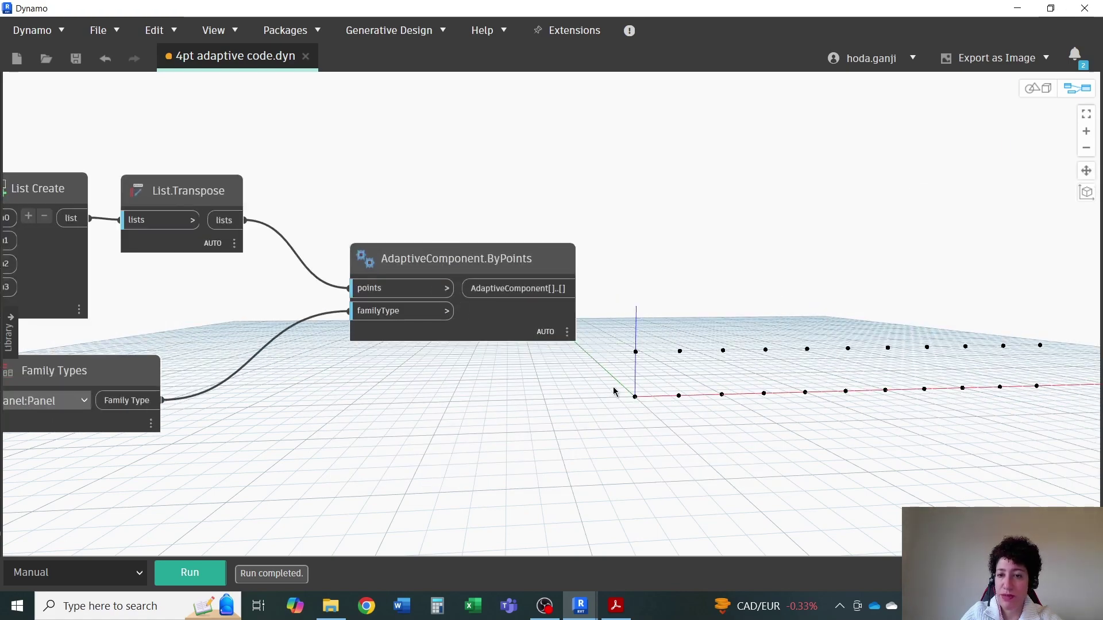
{"action": "scroll", "coordinate": [855, 283], "scroll_direction": "down", "scroll_amount": 1}
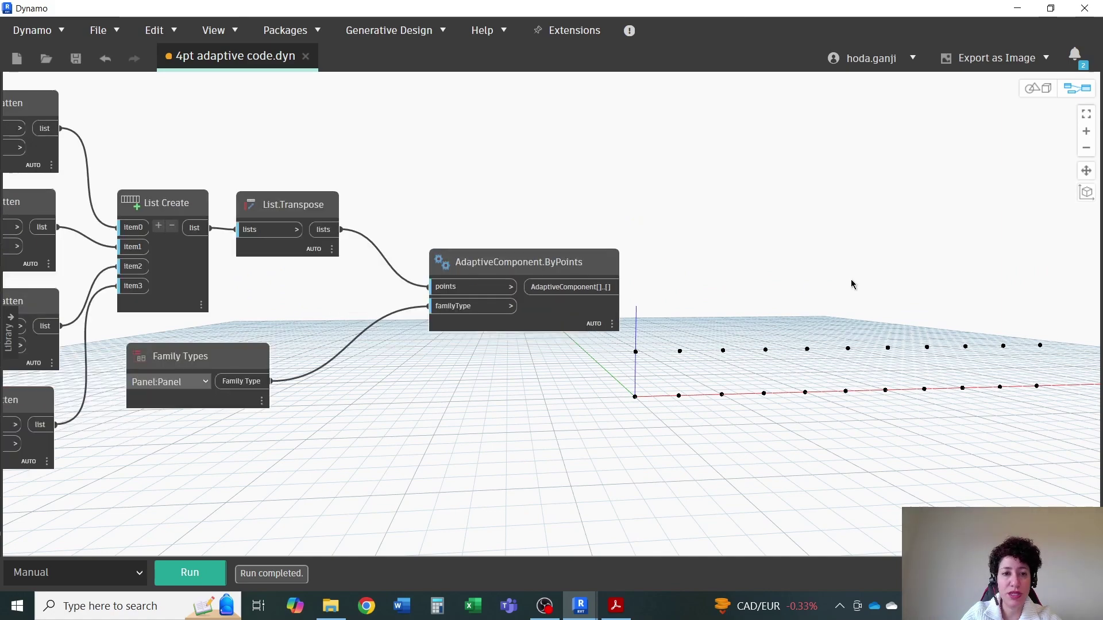
{"action": "scroll", "coordinate": [442, 409], "scroll_direction": "up", "scroll_amount": 1}
{"action": "left_click", "coordinate": [1018, 8]}
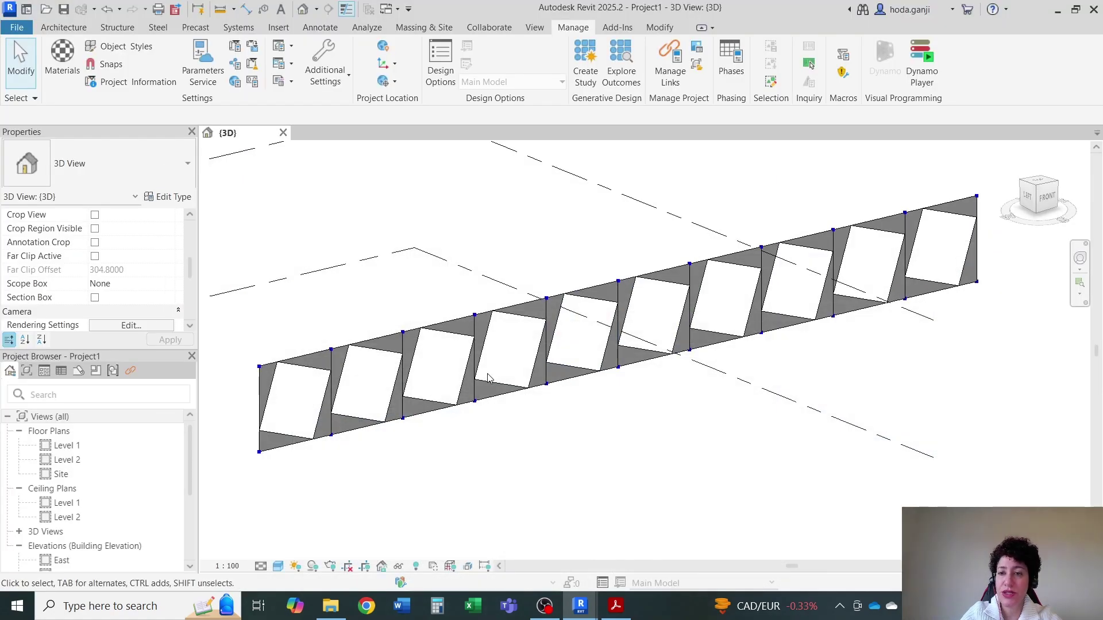
Step: Return to Dynamo and shift the AdaptiveComponent.ByPoints node to the left
{"action": "mouse_move", "coordinate": [581, 604]}
{"action": "left_click", "coordinate": [622, 568]}
{"action": "left_click_drag", "start_coordinate": [606, 197], "coordinate": [533, 209]}
{"action": "scroll", "coordinate": [410, 175], "scroll_direction": "up", "scroll_amount": 2}
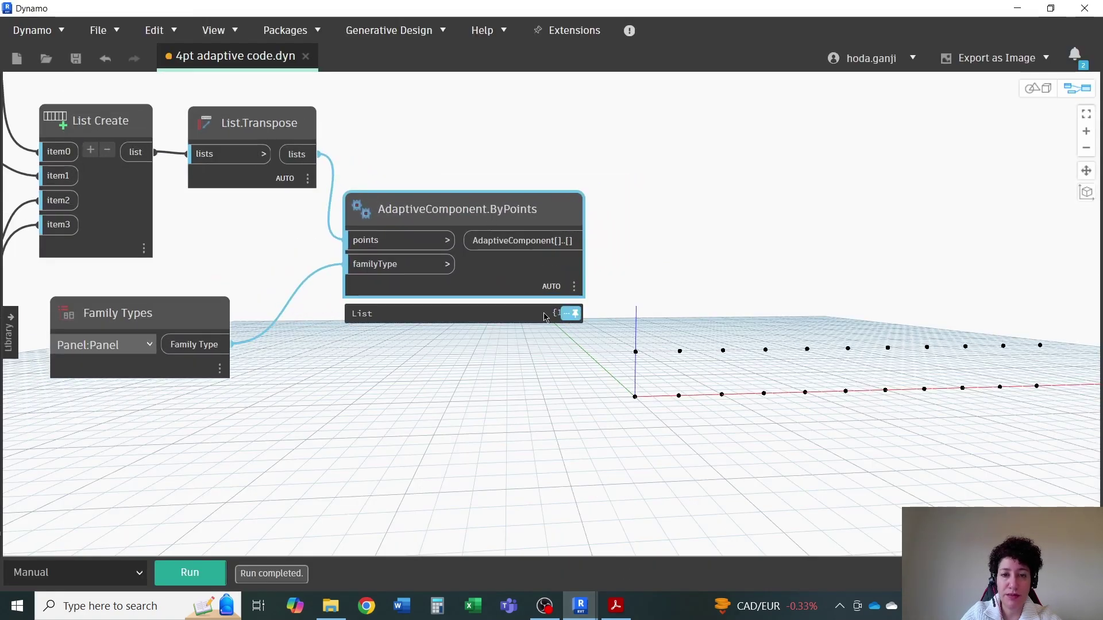
{"action": "mouse_move", "coordinate": [571, 322]}
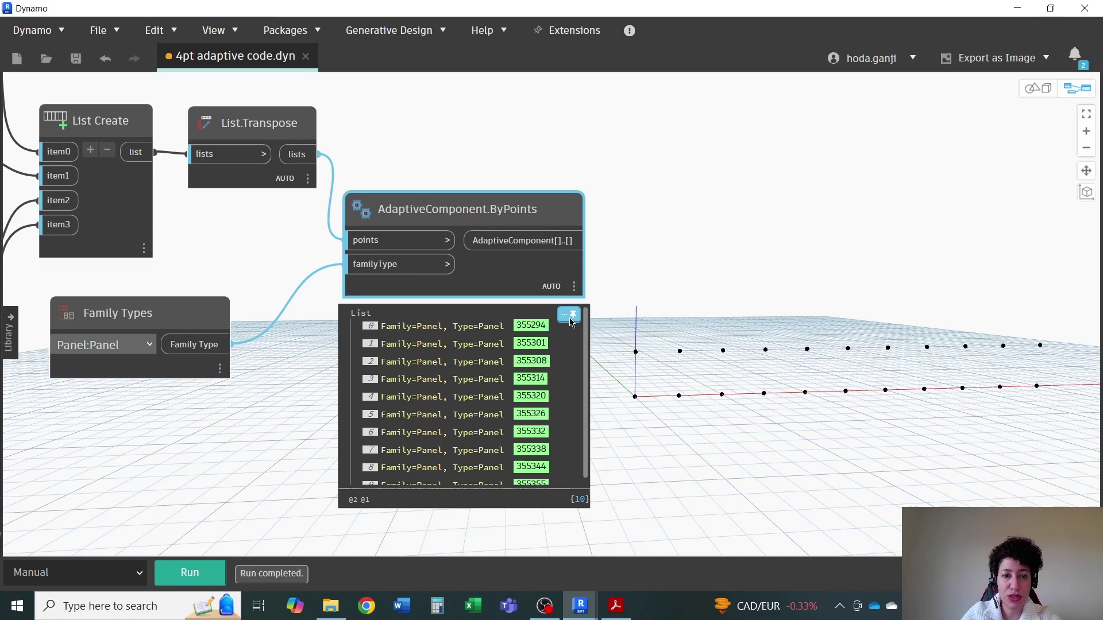
Step: Add an Element.SetParameterByName node from Library > Revit > Elements > Element beside the panels node
{"action": "left_click", "coordinate": [14, 345]}
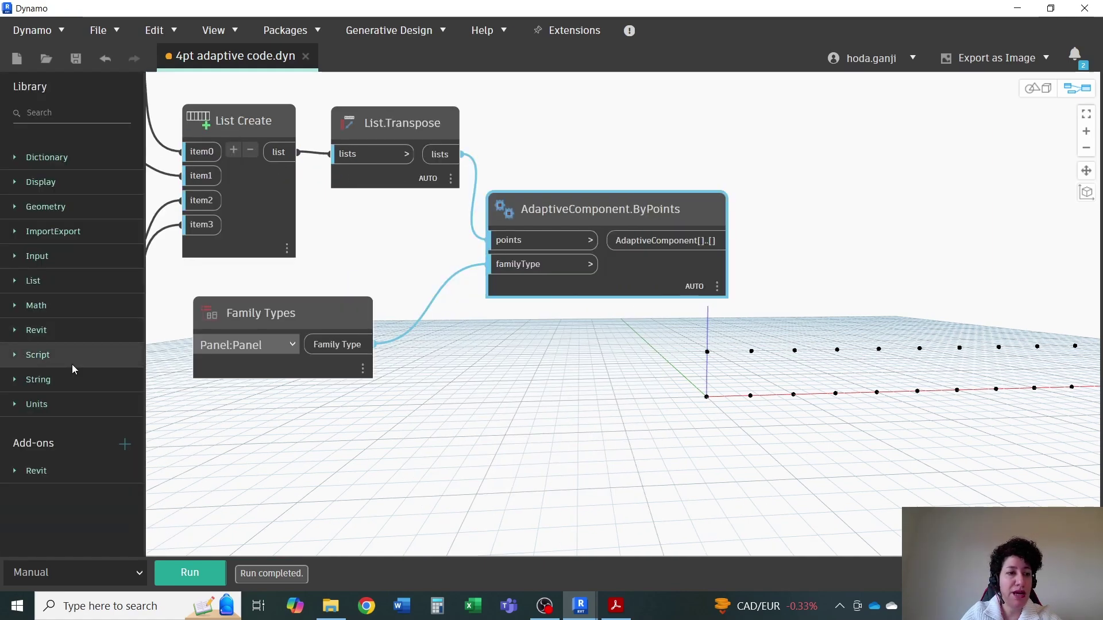
{"action": "left_click", "coordinate": [19, 332]}
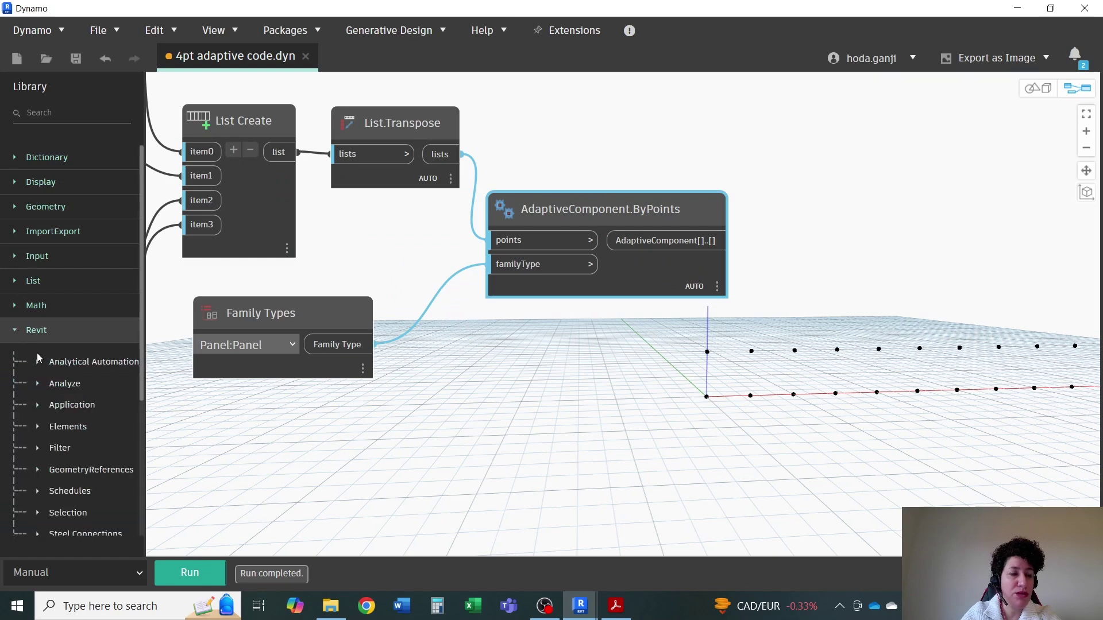
{"action": "left_click", "coordinate": [38, 428]}
{"action": "scroll", "coordinate": [42, 319], "scroll_direction": "down", "scroll_amount": 8}
{"action": "scroll", "coordinate": [57, 384], "scroll_direction": "down", "scroll_amount": 3}
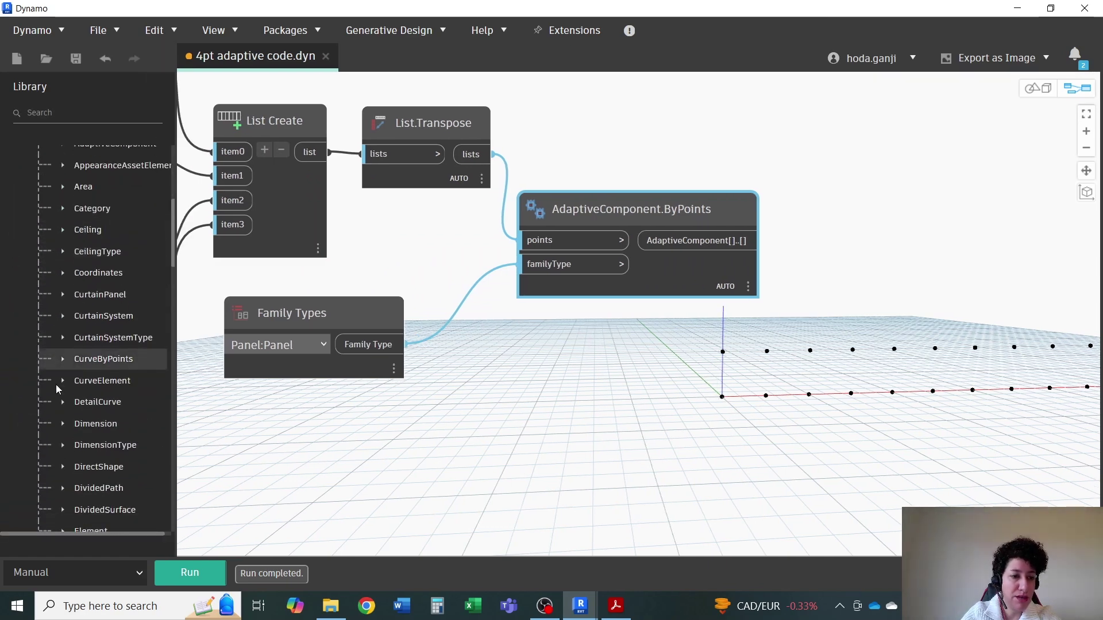
{"action": "left_click", "coordinate": [62, 478]}
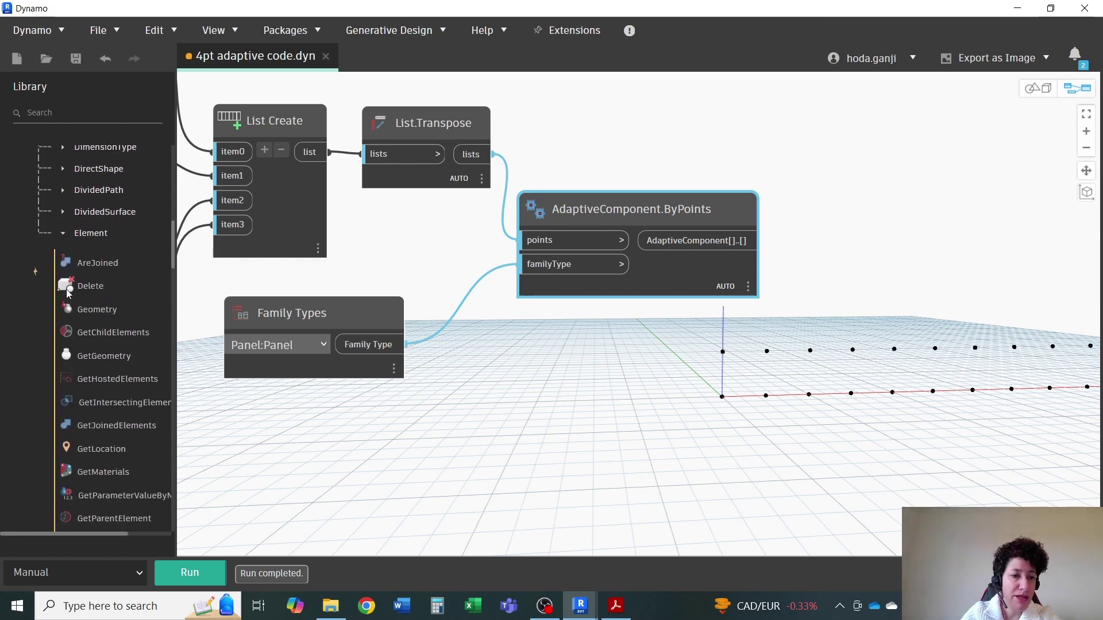
{"action": "scroll", "coordinate": [67, 294], "scroll_direction": "down", "scroll_amount": 5}
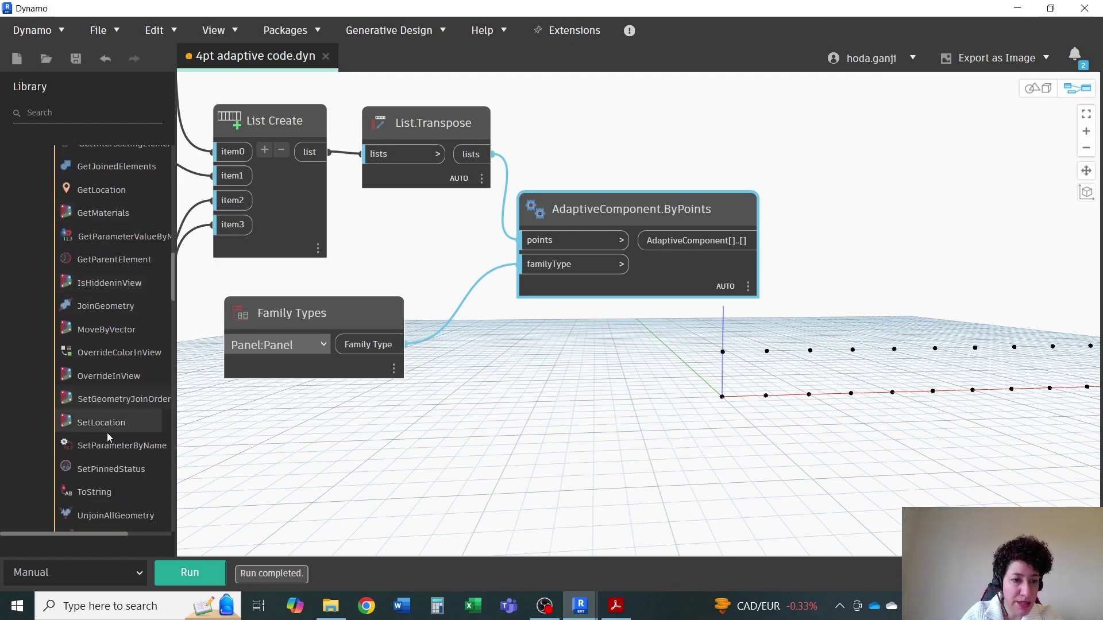
{"action": "left_click", "coordinate": [112, 447]}
{"action": "left_click_drag", "start_coordinate": [701, 304], "coordinate": [996, 241]}
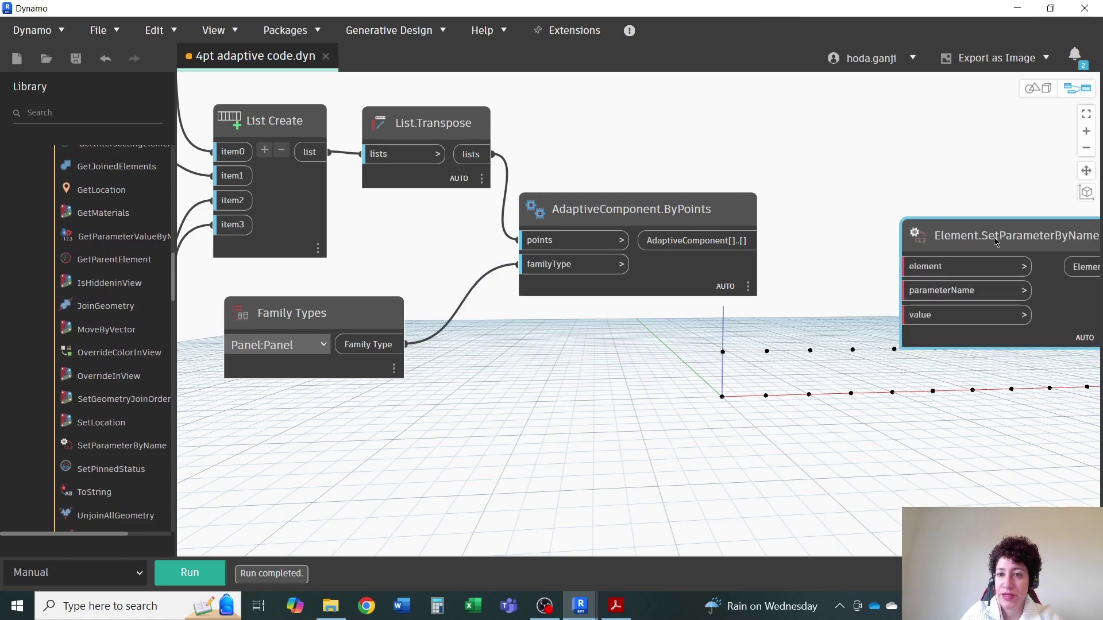
{"action": "scroll", "coordinate": [991, 243], "scroll_direction": "down", "scroll_amount": 2}
{"action": "scroll", "coordinate": [976, 245], "scroll_direction": "up", "scroll_amount": 4}
Step: Wire the AdaptiveComponent.ByPoints output into SetParameterByName's element input
{"action": "left_click", "coordinate": [642, 206]}
{"action": "left_click", "coordinate": [821, 217]}
{"action": "scroll", "coordinate": [657, 216], "scroll_direction": "down", "scroll_amount": 1}
{"action": "scroll", "coordinate": [766, 234], "scroll_direction": "up", "scroll_amount": 1}
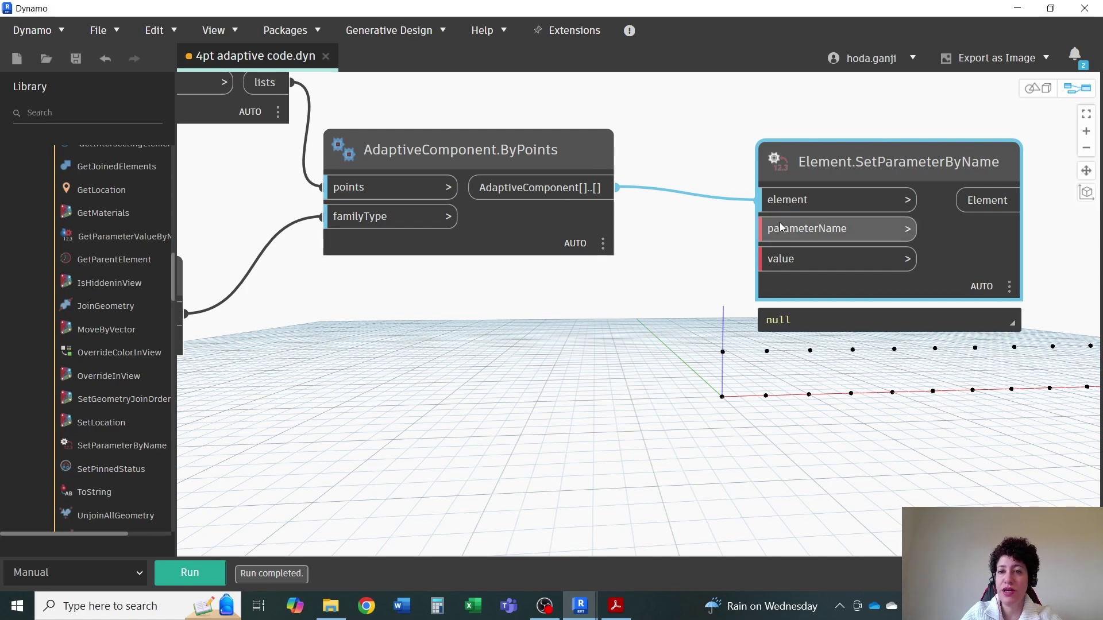
Step: Add a String node 'Ratio' and connect it to SetParameterByName's parameterName input
{"action": "right_click", "coordinate": [613, 299]}
{"action": "type", "text": "str"}
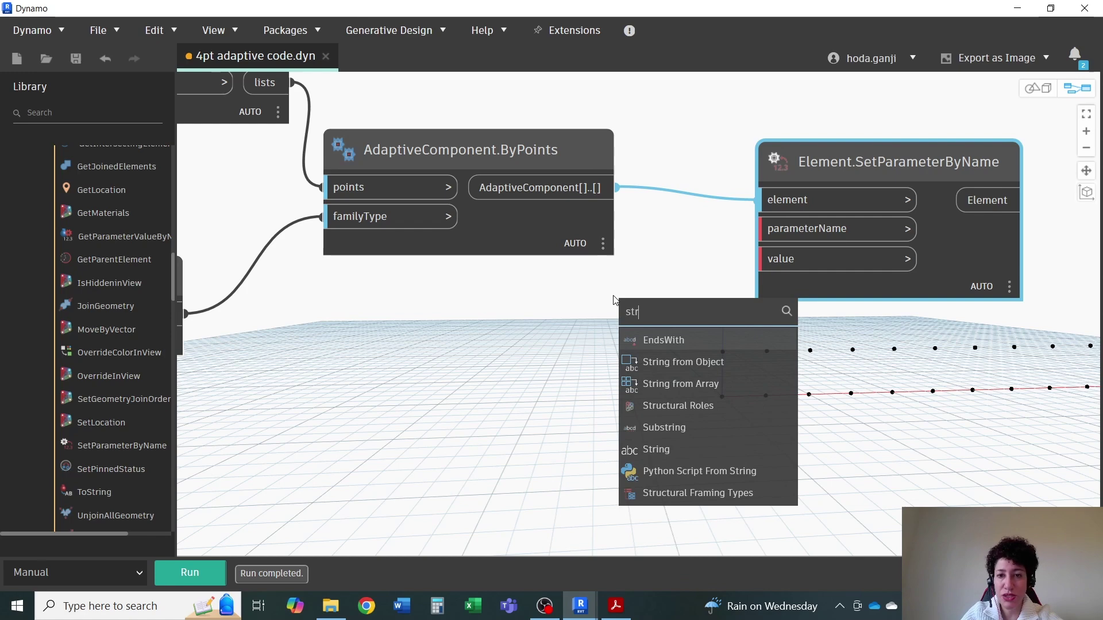
{"action": "left_click", "coordinate": [683, 451]}
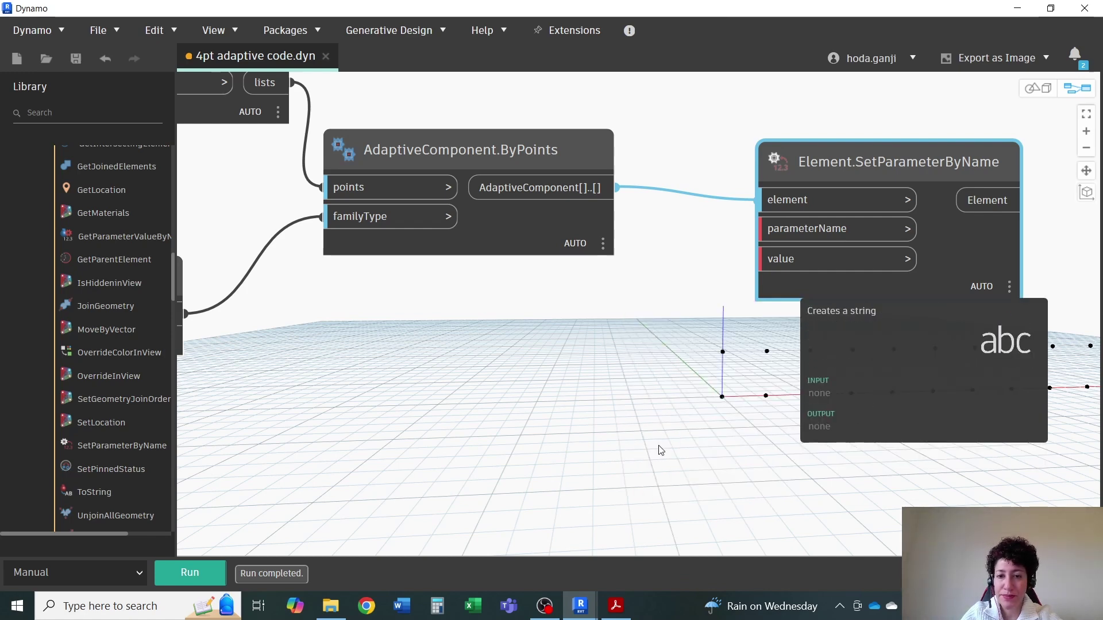
{"action": "left_click_drag", "start_coordinate": [712, 468], "coordinate": [569, 301]}
{"action": "left_click", "coordinate": [568, 352]}
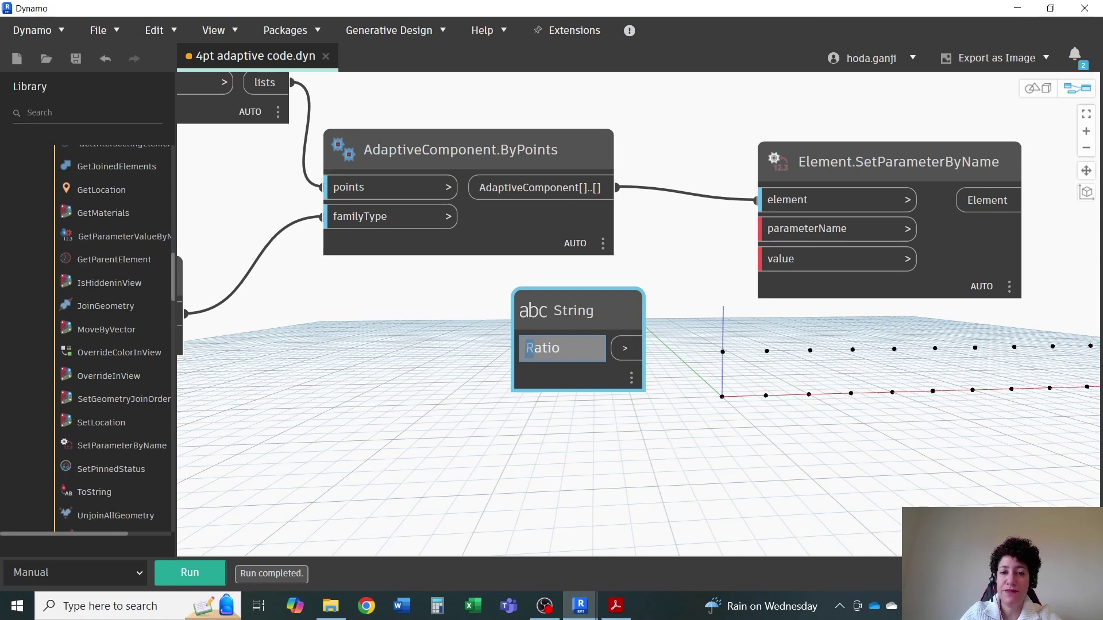
{"action": "left_click", "coordinate": [566, 492]}
{"action": "left_click_drag", "start_coordinate": [626, 348], "coordinate": [758, 230]}
{"action": "left_click_drag", "start_coordinate": [635, 294], "coordinate": [617, 278]}
{"action": "left_click_drag", "start_coordinate": [862, 162], "coordinate": [796, 195]}
Step: Feed a 0.1 Code Block into the setter's value input and view the panels in Revit
{"action": "double_click", "coordinate": [595, 452]}
{"action": "type", "text": "0."}
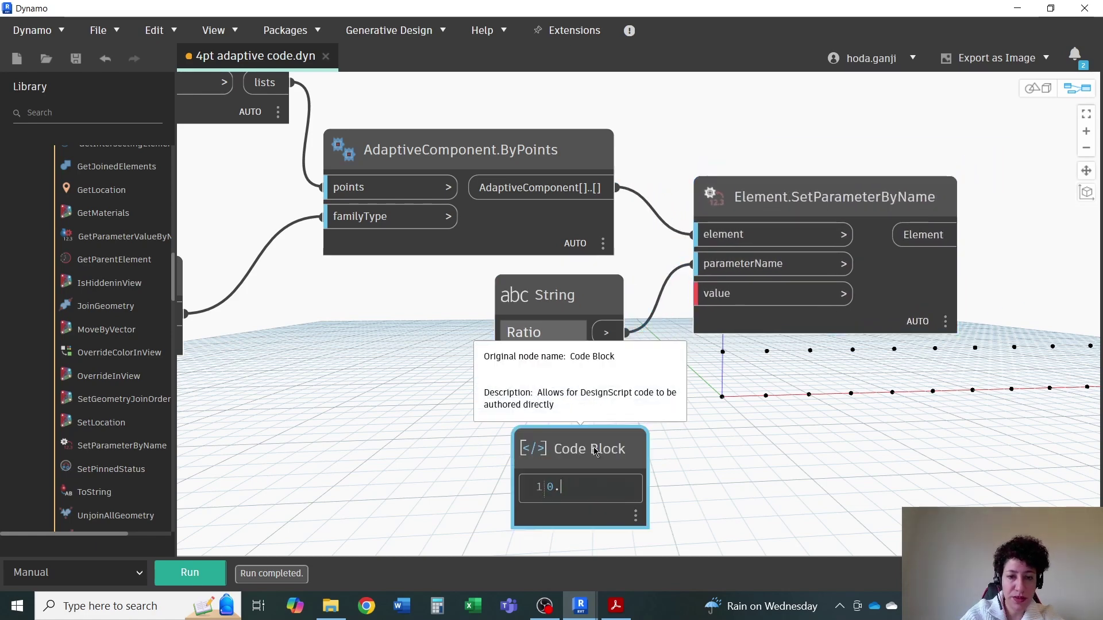
{"action": "type", "text": "1;"}
{"action": "left_click_drag", "start_coordinate": [595, 453], "coordinate": [574, 404]}
{"action": "left_click", "coordinate": [696, 295]}
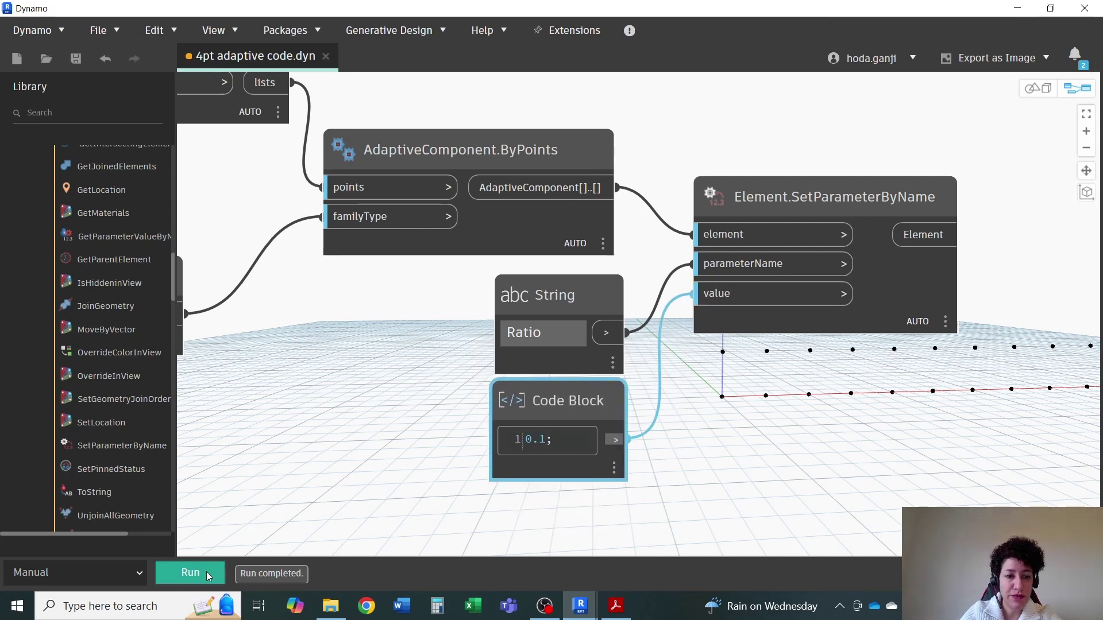
{"action": "left_click", "coordinate": [1017, 8]}
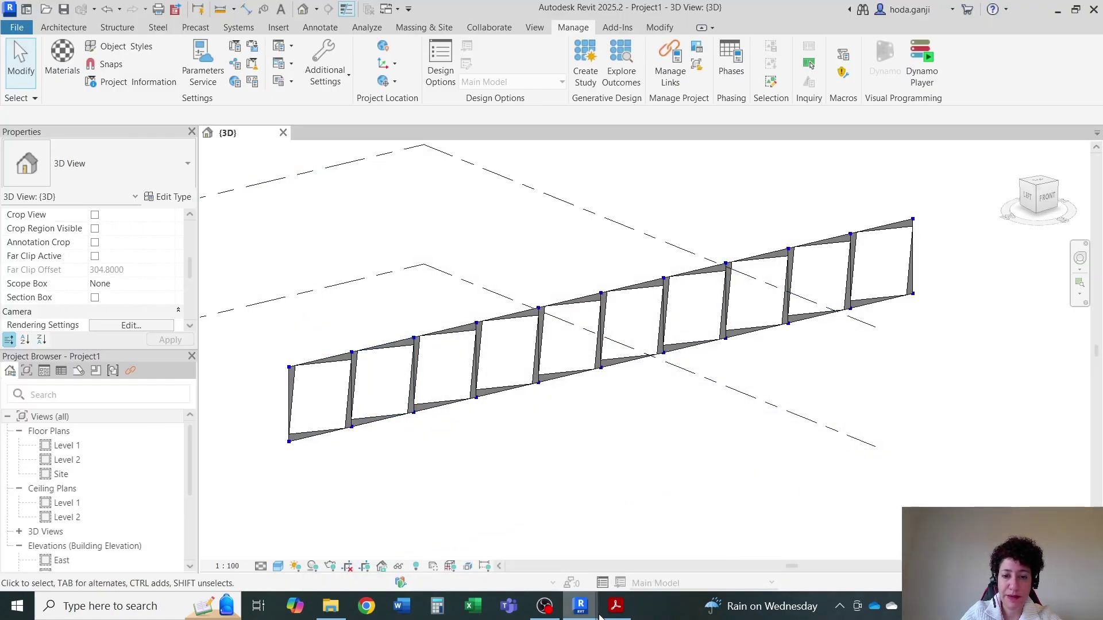
Step: Change the ratio Code Block to 0.35, run, and view the updated panels in Revit
{"action": "mouse_move", "coordinate": [580, 605]}
{"action": "left_click", "coordinate": [657, 548]}
{"action": "double_click", "coordinate": [541, 439]}
{"action": "type", "text": "35"}
{"action": "left_click", "coordinate": [757, 488]}
{"action": "left_click", "coordinate": [189, 572]}
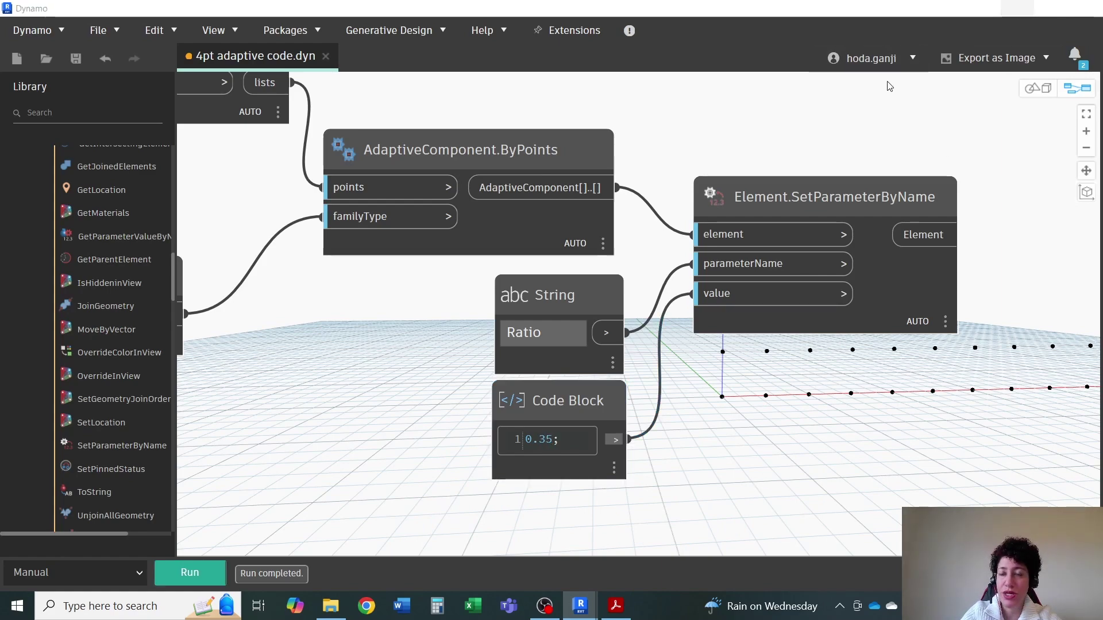
{"action": "left_click", "coordinate": [1016, 10]}
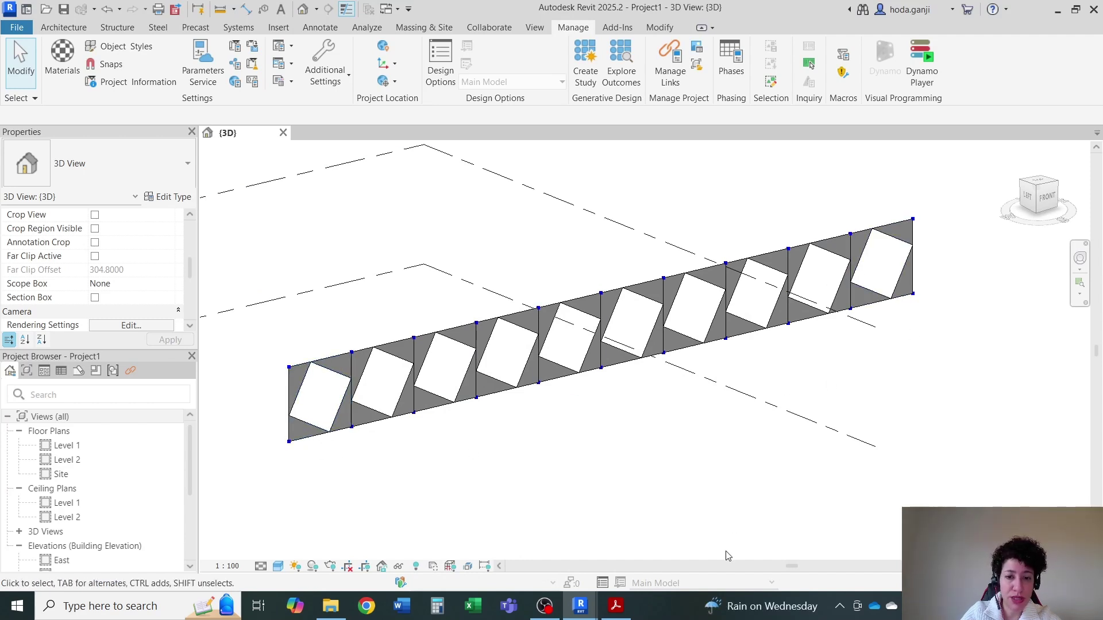
Step: Replace the fixed ratio Code Block with a new Sequence node
{"action": "mouse_move", "coordinate": [587, 602]}
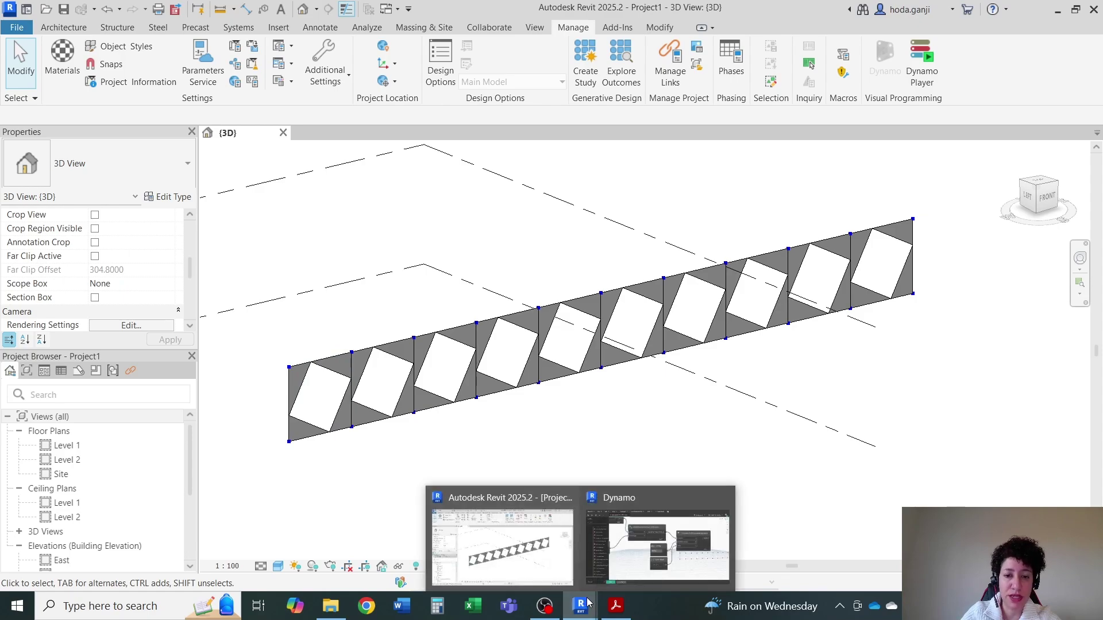
{"action": "left_click", "coordinate": [613, 572]}
{"action": "left_click_drag", "start_coordinate": [427, 319], "coordinate": [605, 332]}
{"action": "key", "text": "Delete"}
{"action": "double_click", "coordinate": [566, 325]}
{"action": "type", "text": "seq"}
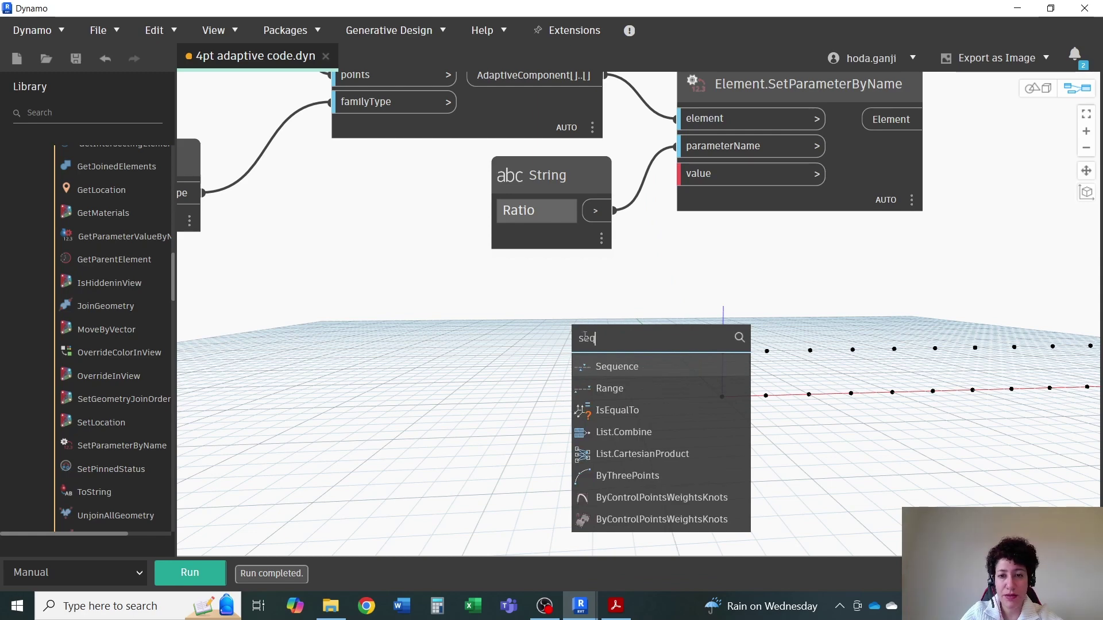
{"action": "key", "text": "Return"}
Step: Set the graph's run mode to Automatic
{"action": "scroll", "coordinate": [545, 332], "scroll_direction": "down", "scroll_amount": 2}
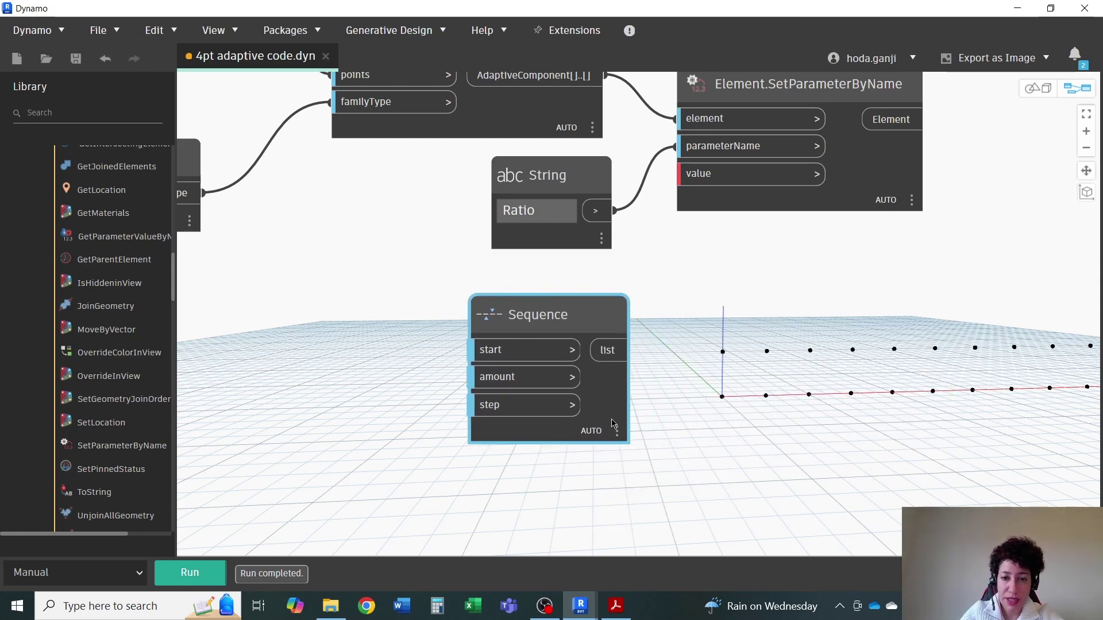
{"action": "scroll", "coordinate": [406, 394], "scroll_direction": "up", "scroll_amount": 1}
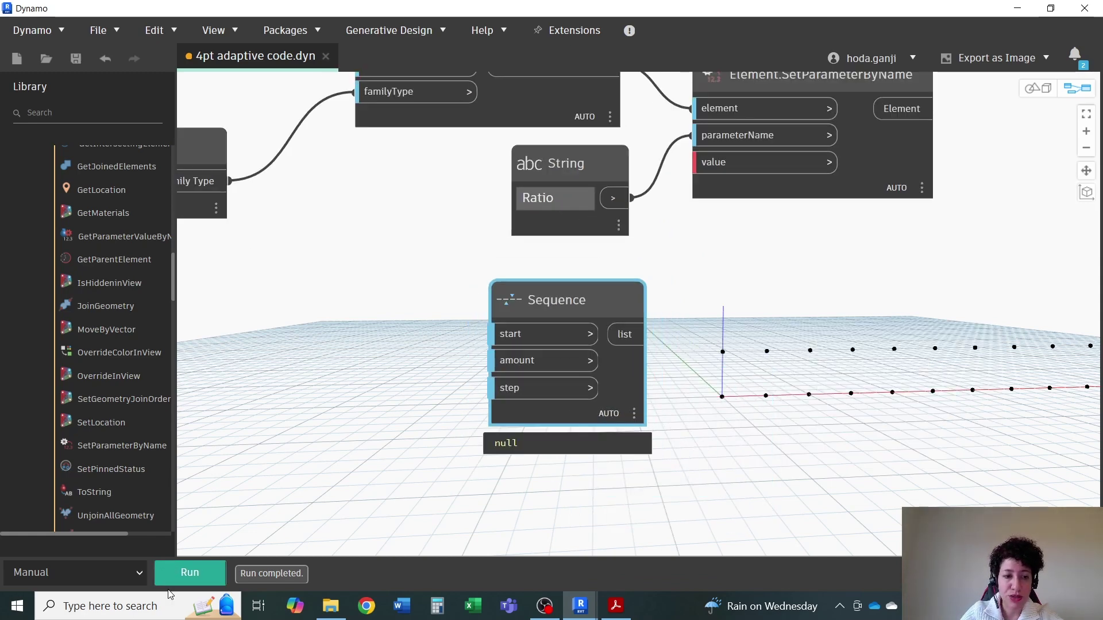
{"action": "left_click", "coordinate": [140, 573]}
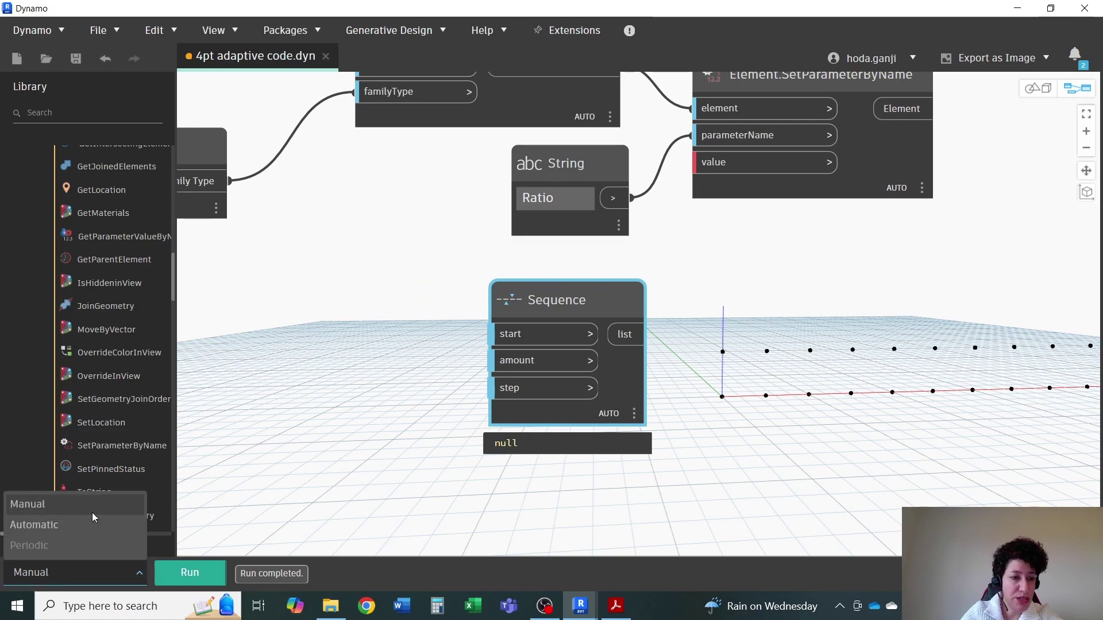
{"action": "left_click", "coordinate": [92, 525]}
{"action": "middle_click_drag", "start_coordinate": [675, 345], "coordinate": [703, 249]}
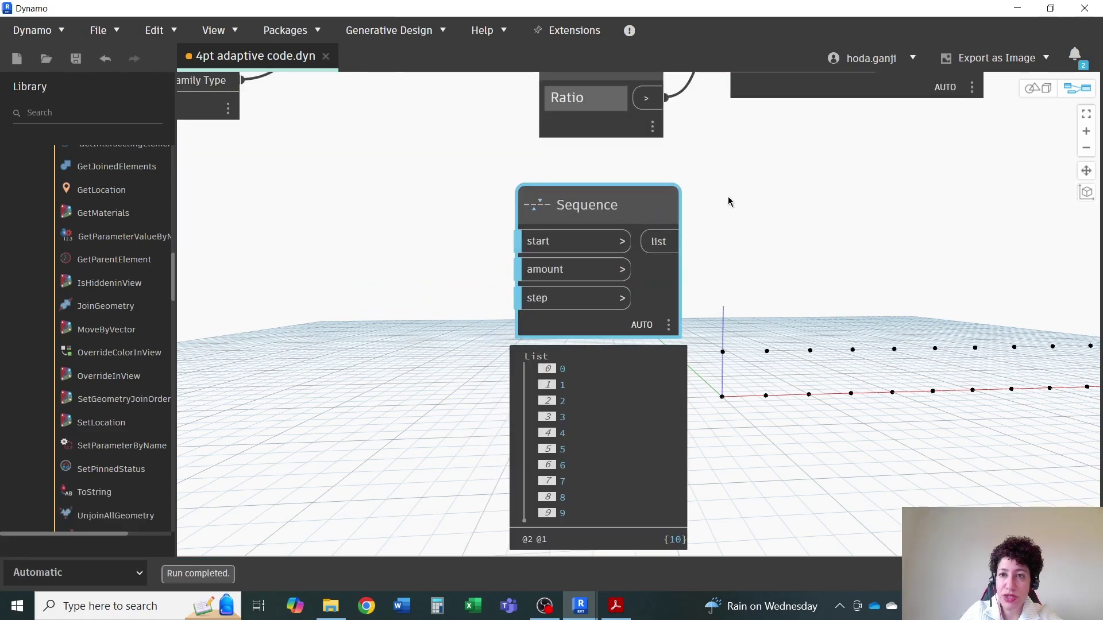
{"action": "left_click_drag", "start_coordinate": [828, 87], "coordinate": [852, 181]}
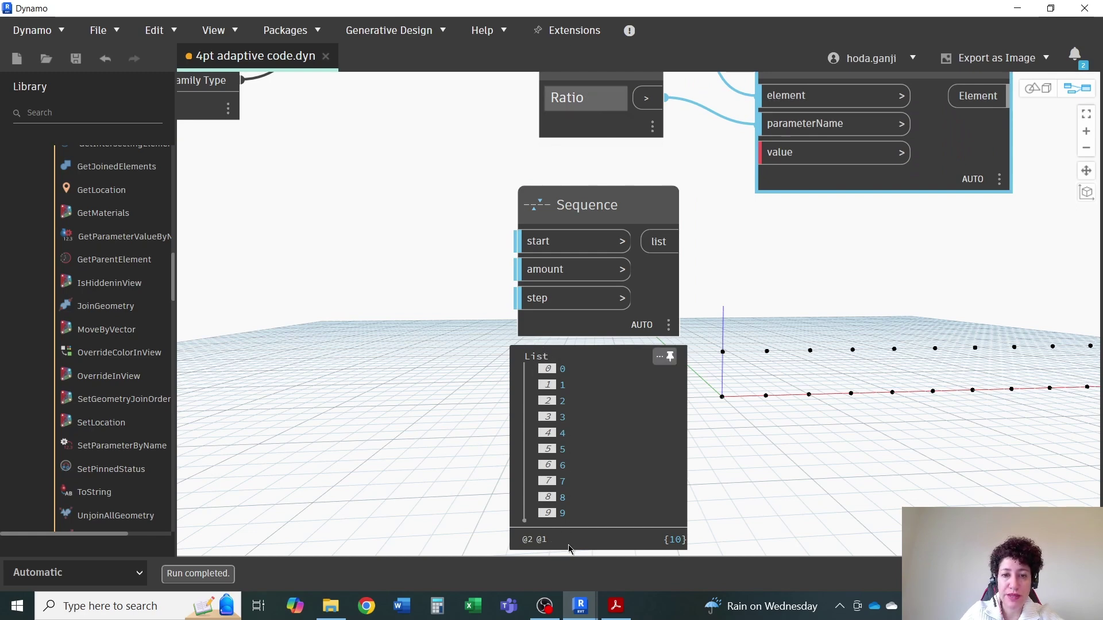
Step: Wire 0.1 Code Blocks into both the Sequence's step and start inputs
{"action": "double_click", "coordinate": [400, 317]}
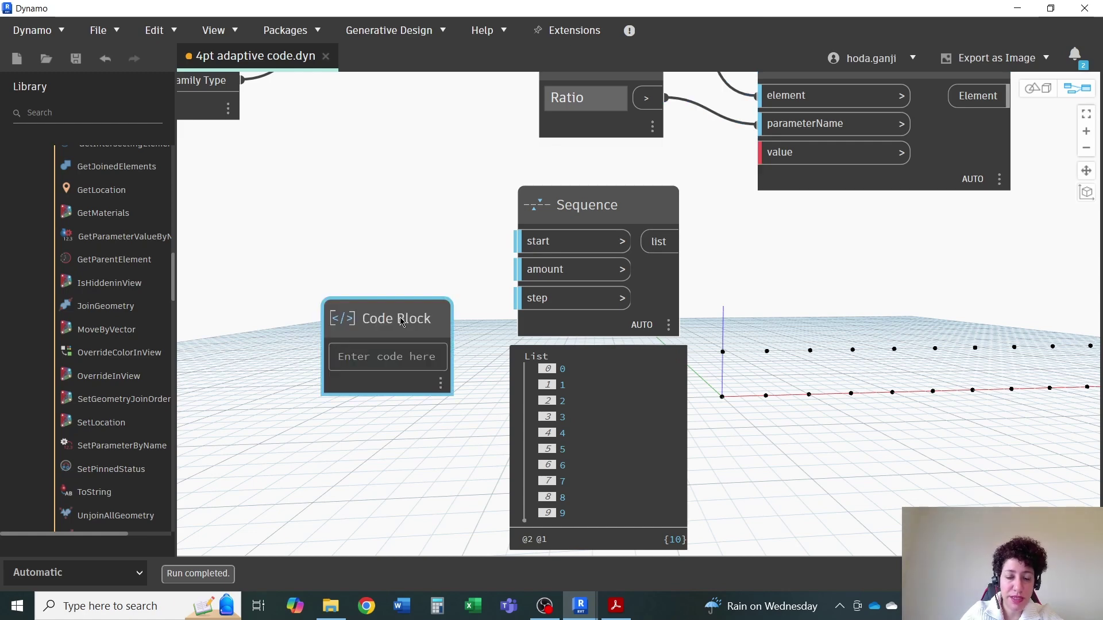
{"action": "type", "text": "0.1;"}
{"action": "left_click", "coordinate": [407, 425]}
{"action": "left_click_drag", "start_coordinate": [442, 356], "coordinate": [519, 298]}
{"action": "left_click_drag", "start_coordinate": [424, 324], "coordinate": [419, 273]}
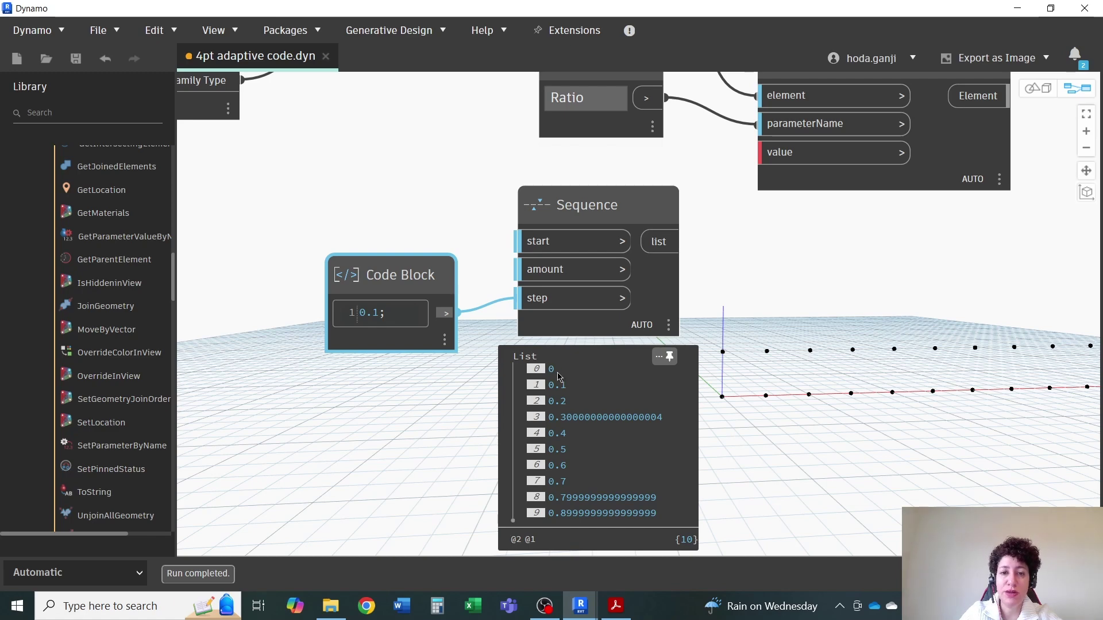
{"action": "double_click", "coordinate": [390, 185]}
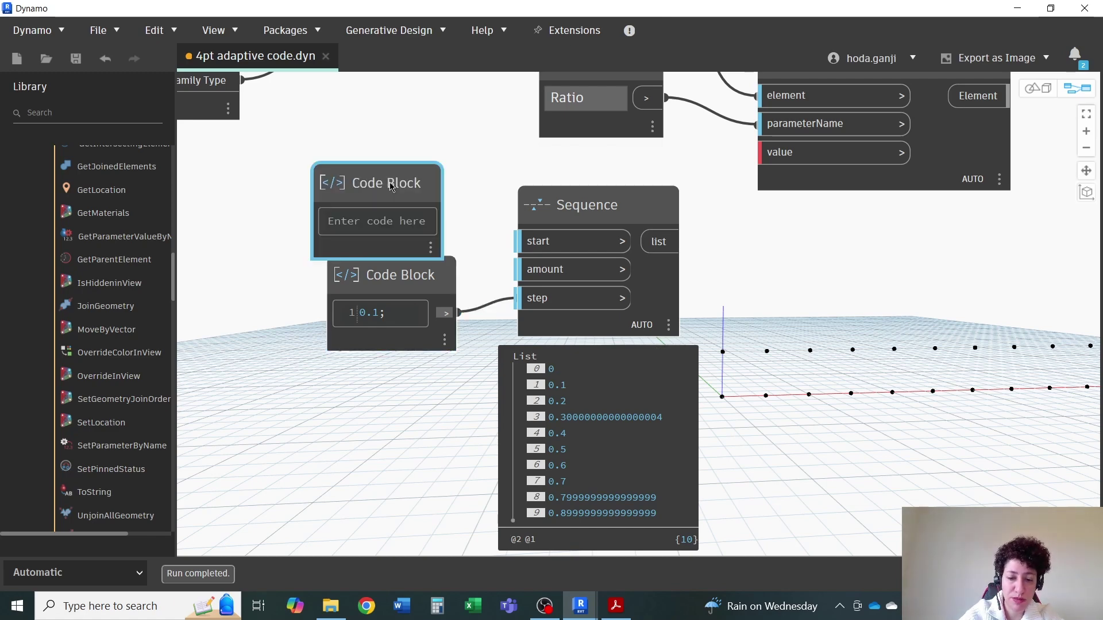
{"action": "type", "text": "0.1;"}
{"action": "left_click", "coordinate": [471, 172]}
{"action": "left_click_drag", "start_coordinate": [432, 220], "coordinate": [520, 242]}
{"action": "left_click_drag", "start_coordinate": [407, 192], "coordinate": [430, 174]}
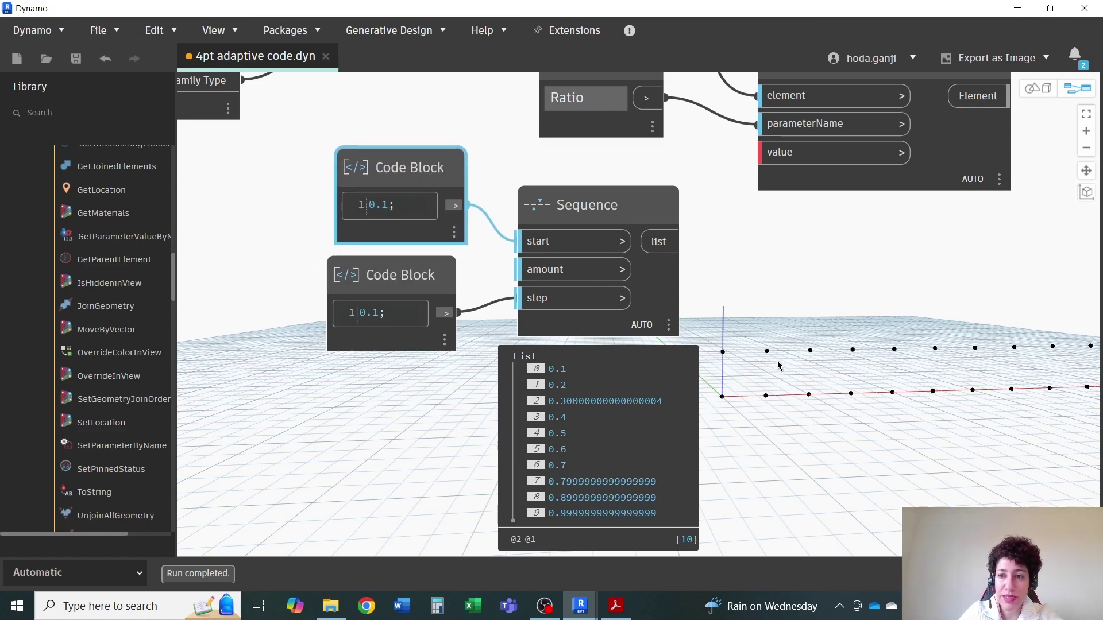
{"action": "scroll", "coordinate": [739, 319], "scroll_direction": "down", "scroll_amount": 6}
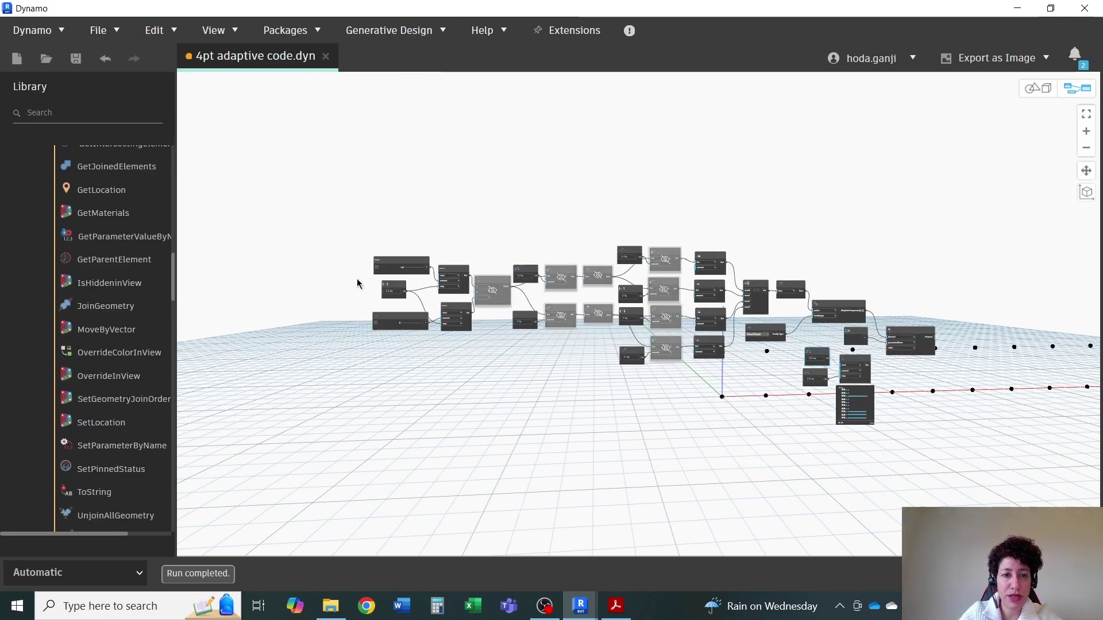
Step: Check the integer slider value and rearrange the start and step Code Blocks
{"action": "scroll", "coordinate": [417, 274], "scroll_direction": "up", "scroll_amount": 4}
{"action": "scroll", "coordinate": [418, 274], "scroll_direction": "up", "scroll_amount": 2}
{"action": "double_click", "coordinate": [460, 282]}
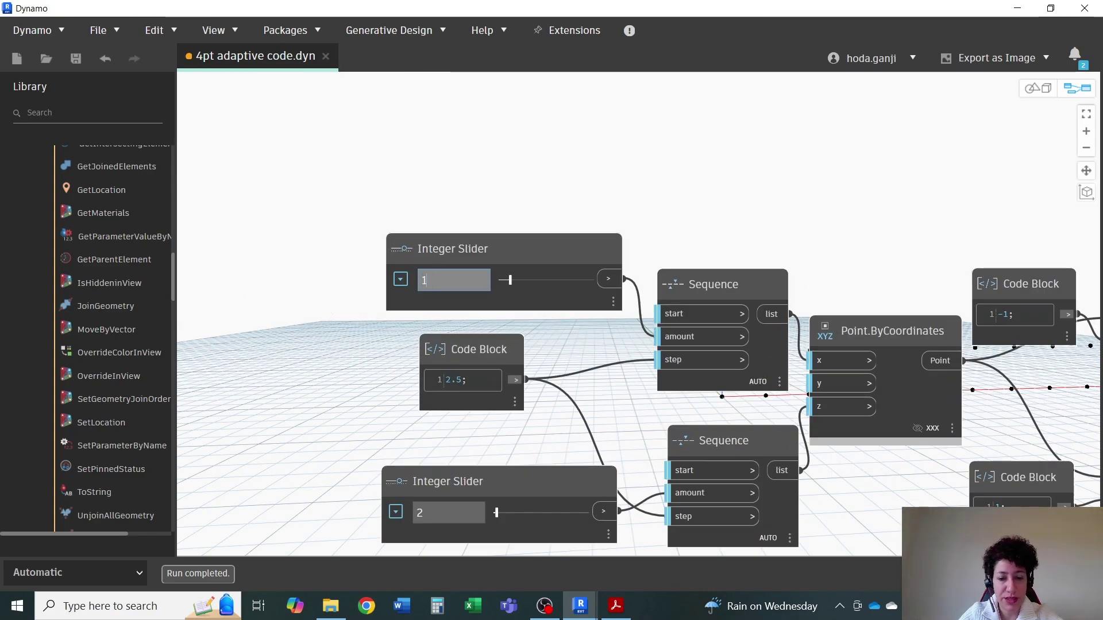
{"action": "scroll", "coordinate": [329, 378], "scroll_direction": "down", "scroll_amount": 6}
{"action": "scroll", "coordinate": [906, 443], "scroll_direction": "up", "scroll_amount": 5}
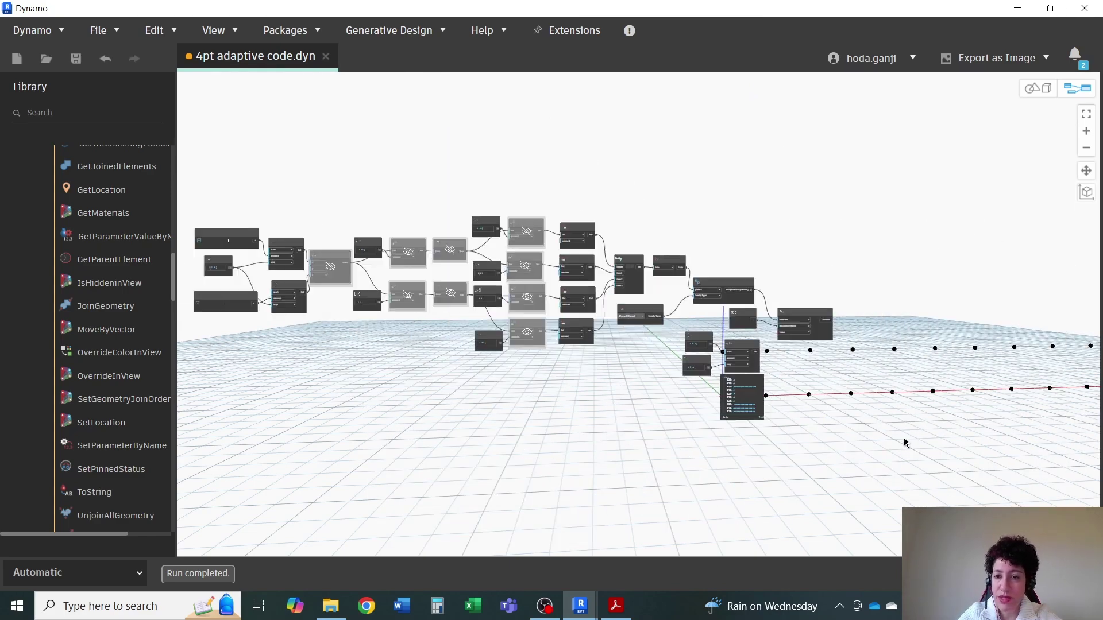
{"action": "scroll", "coordinate": [575, 299], "scroll_direction": "up", "scroll_amount": 2}
{"action": "scroll", "coordinate": [402, 259], "scroll_direction": "down", "scroll_amount": 2}
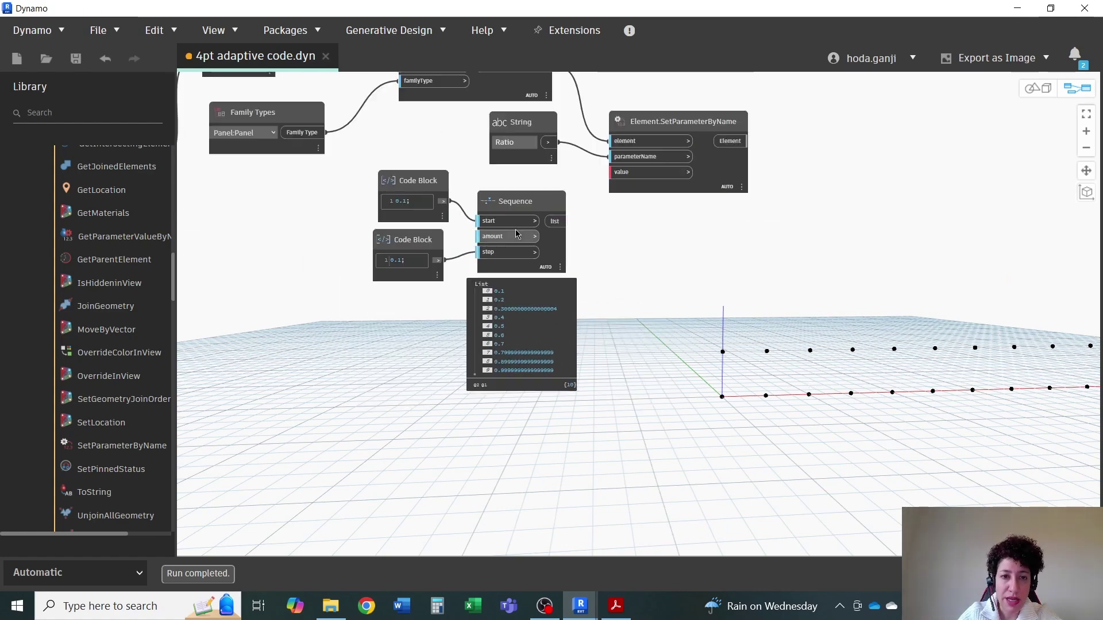
{"action": "scroll", "coordinate": [365, 248], "scroll_direction": "up", "scroll_amount": 3}
{"action": "left_click_drag", "start_coordinate": [365, 248], "coordinate": [358, 314]}
{"action": "left_click_drag", "start_coordinate": [357, 172], "coordinate": [347, 155]}
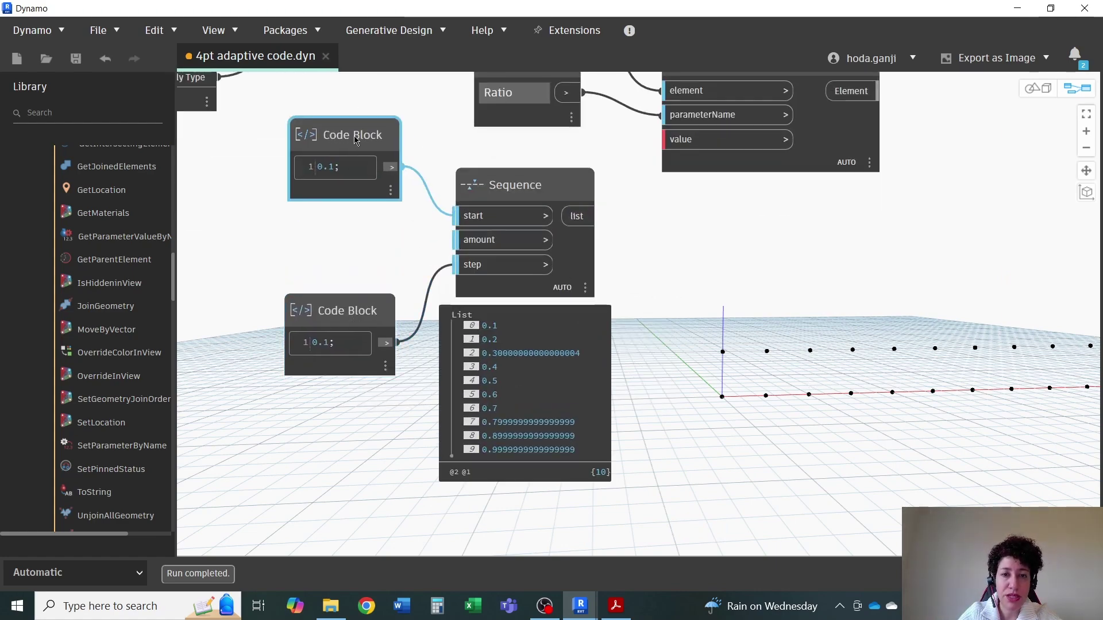
Step: Wire a Code Block '9' into the Sequence amount and view the rotating openings in Revit
{"action": "double_click", "coordinate": [322, 246]}
{"action": "type", "text": "9;"}
{"action": "left_click", "coordinate": [402, 254]}
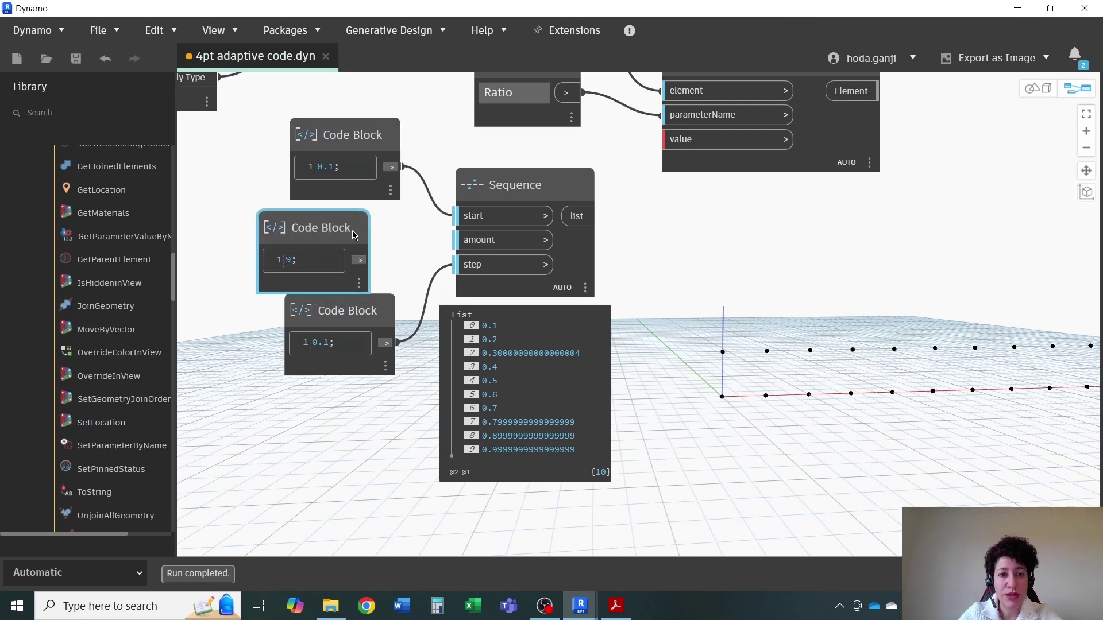
{"action": "left_click", "coordinate": [362, 262]}
{"action": "left_click", "coordinate": [455, 240]}
{"action": "scroll", "coordinate": [499, 307], "scroll_direction": "up", "scroll_amount": 1}
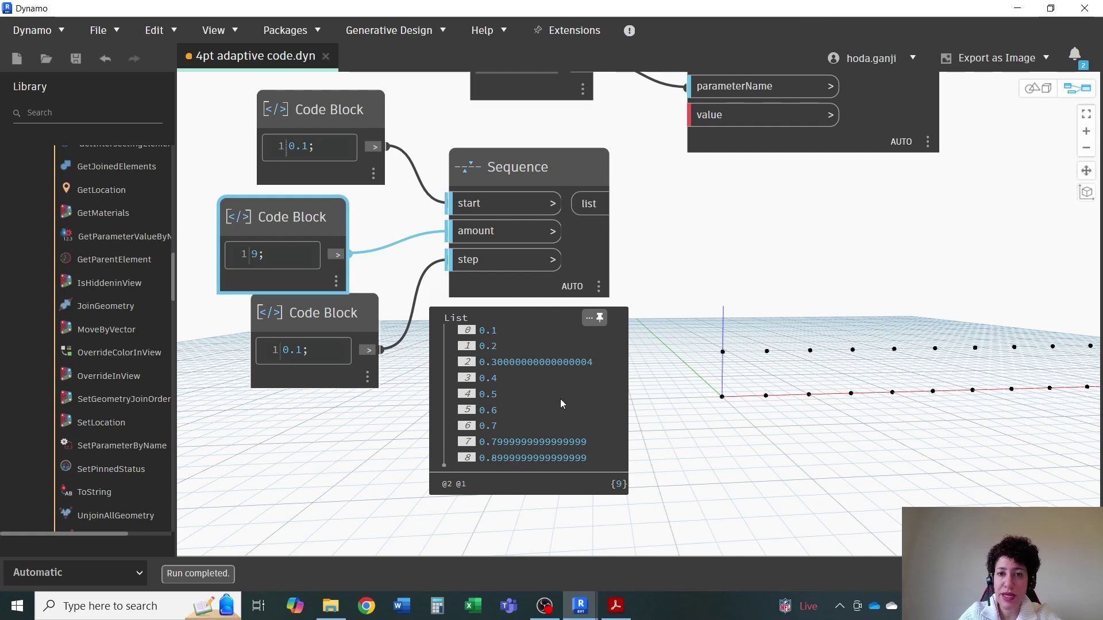
{"action": "scroll", "coordinate": [704, 250], "scroll_direction": "up", "scroll_amount": 1}
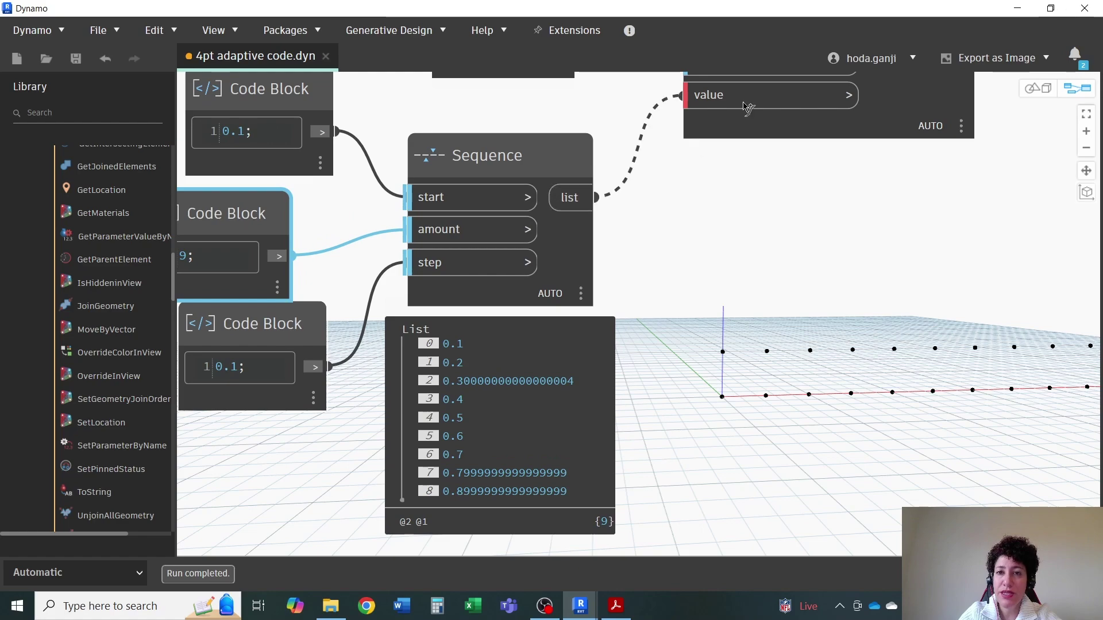
{"action": "scroll", "coordinate": [728, 325], "scroll_direction": "down", "scroll_amount": 3}
{"action": "scroll", "coordinate": [502, 247], "scroll_direction": "up", "scroll_amount": 3}
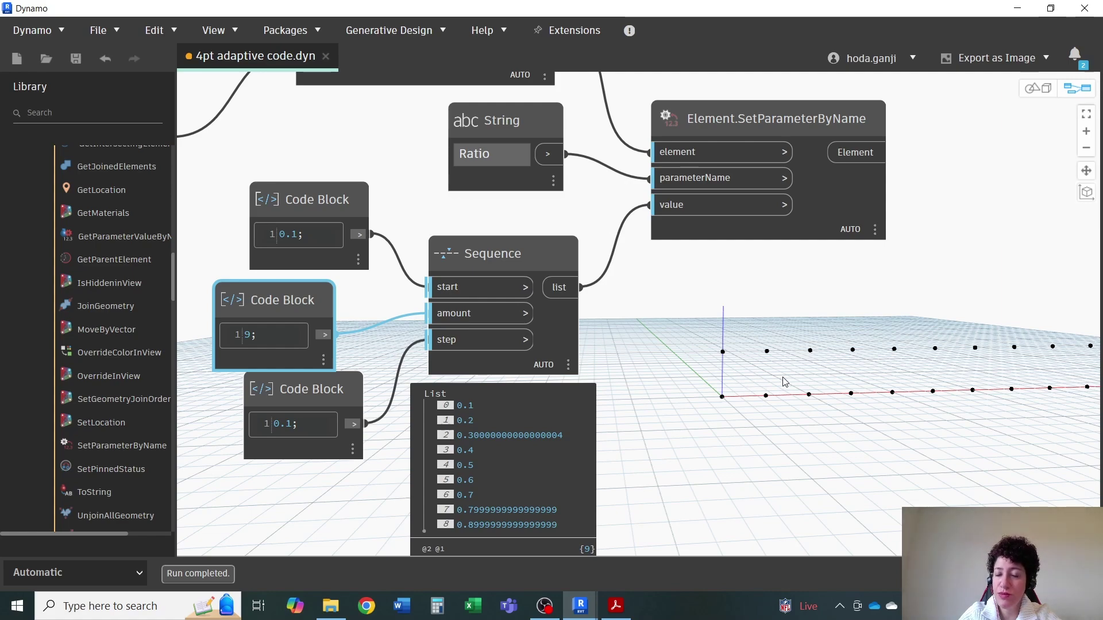
{"action": "left_click", "coordinate": [1022, 6]}
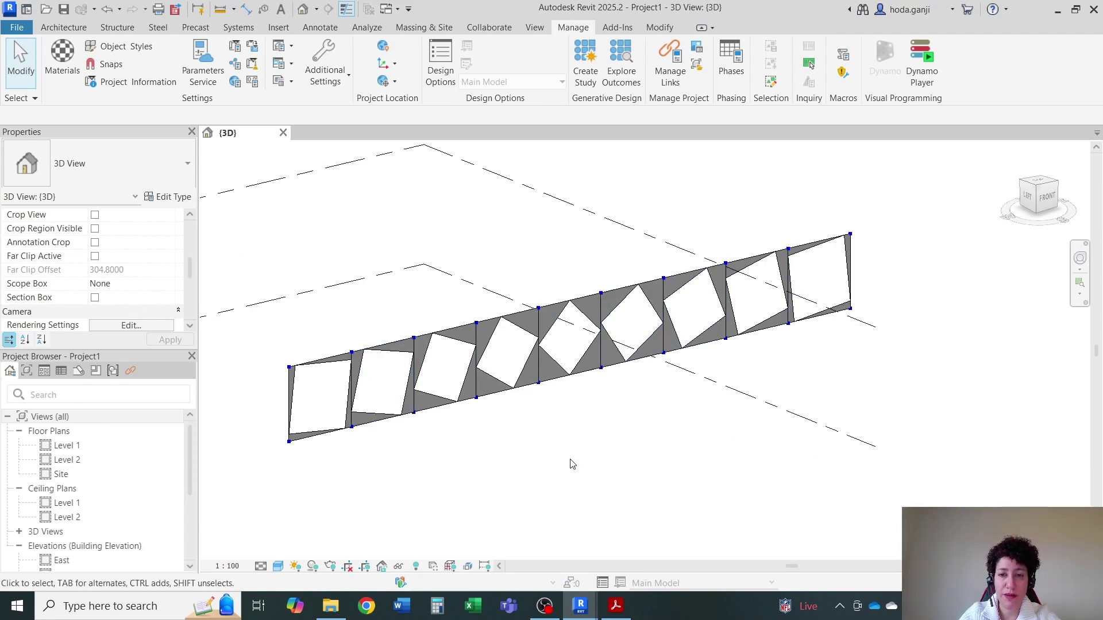
Step: Select the first truss panel and open the Panel family's Type Properties
{"action": "scroll", "coordinate": [232, 439], "scroll_direction": "up", "scroll_amount": 2}
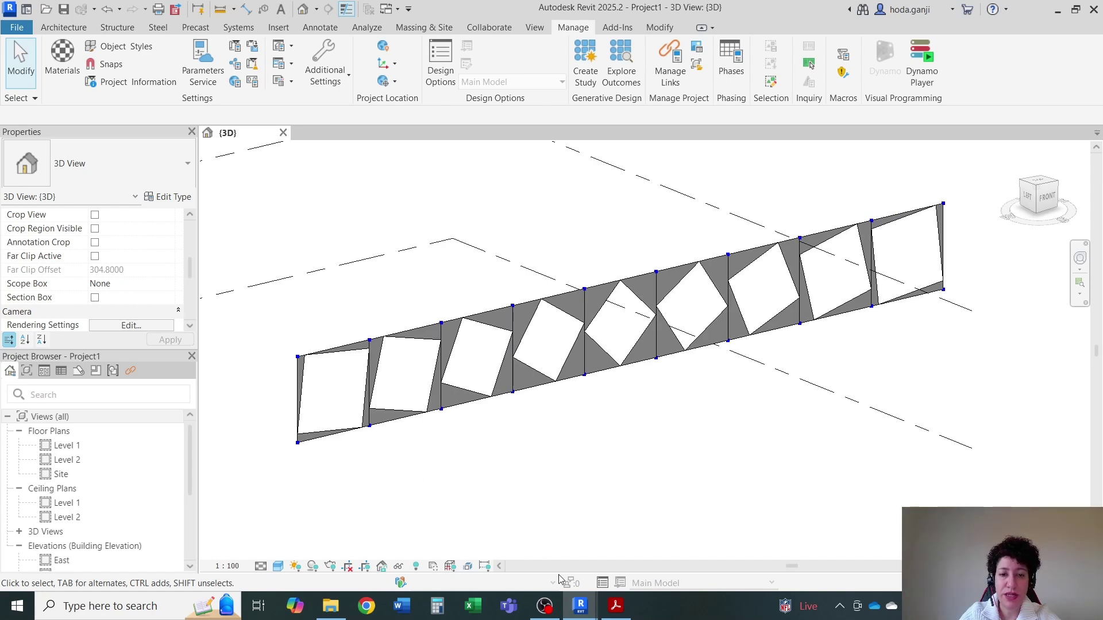
{"action": "left_click", "coordinate": [317, 347]}
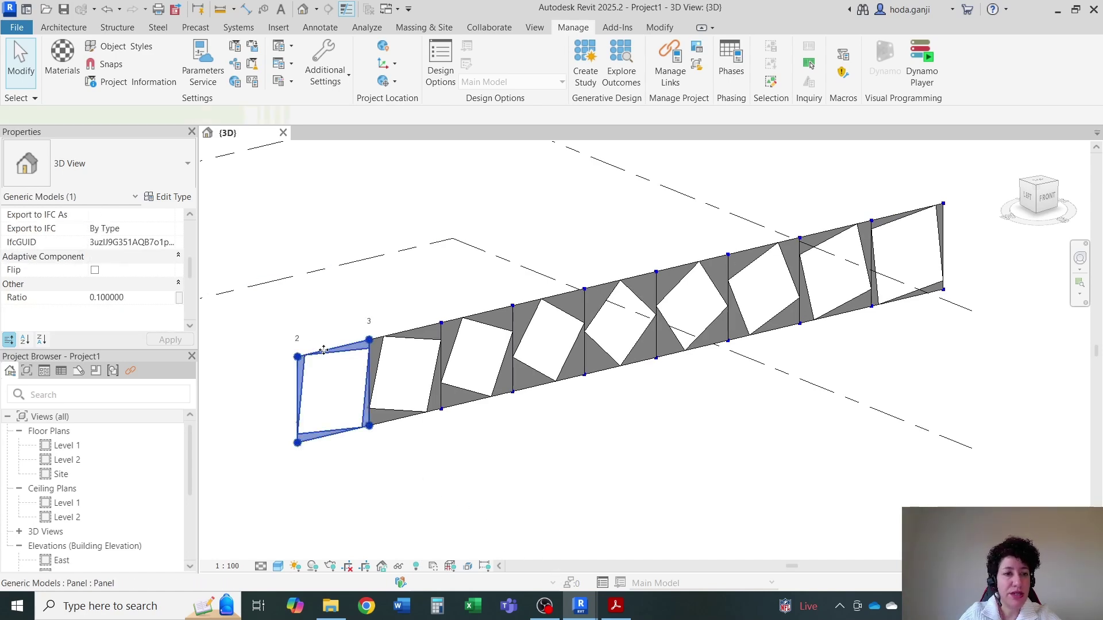
{"action": "left_click", "coordinate": [168, 197]}
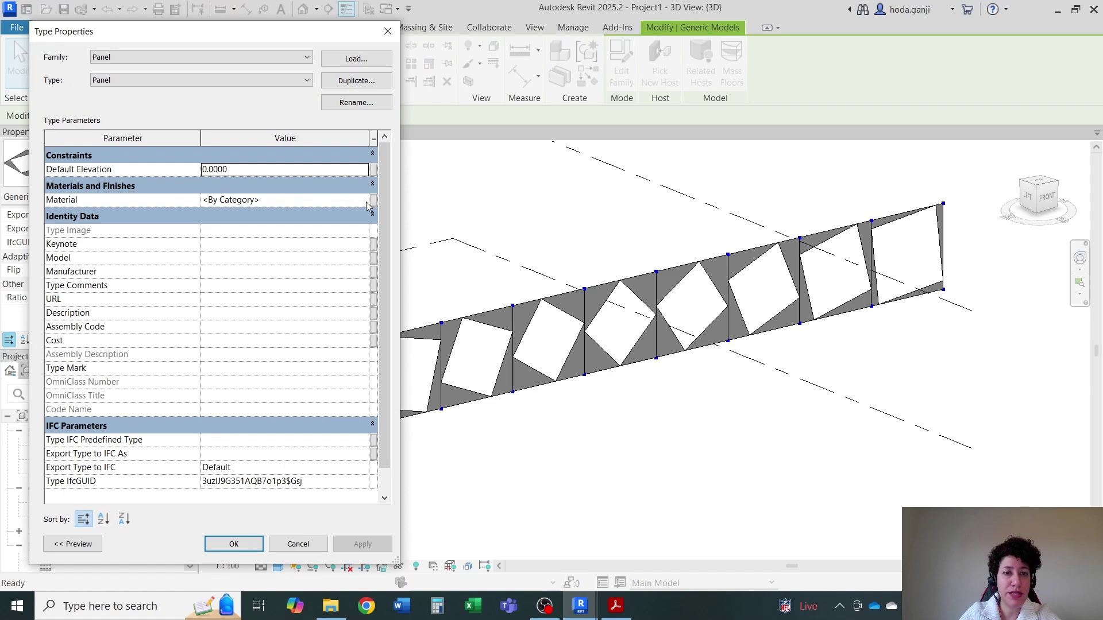
Step: Create a new material for the Panel type and rename it 'Wood'
{"action": "left_click", "coordinate": [367, 201]}
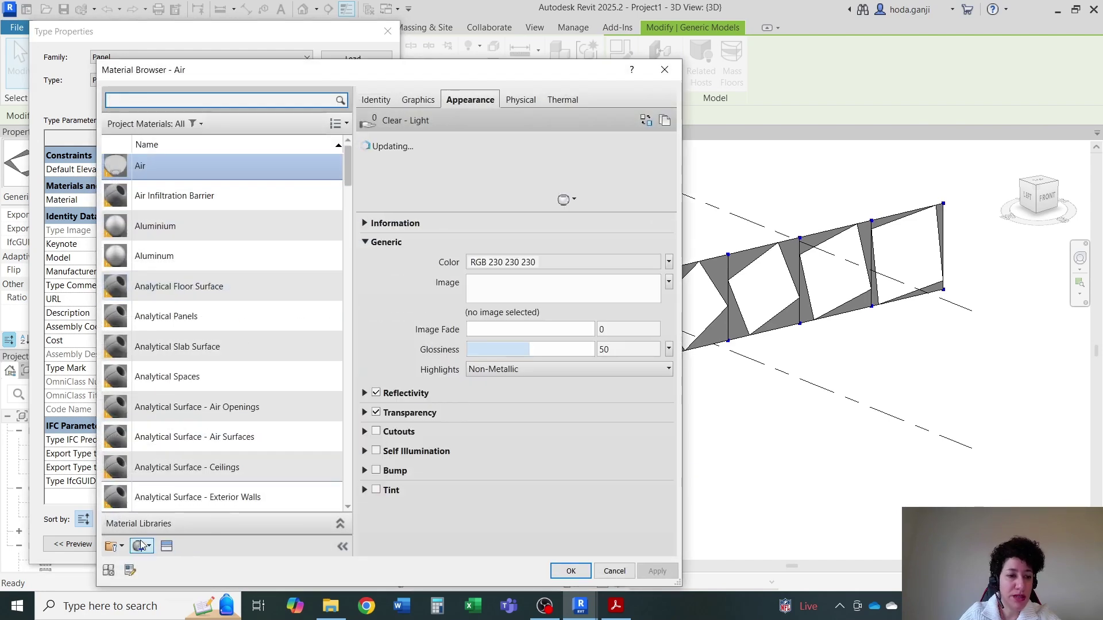
{"action": "left_click", "coordinate": [142, 546]}
{"action": "left_click", "coordinate": [167, 563]}
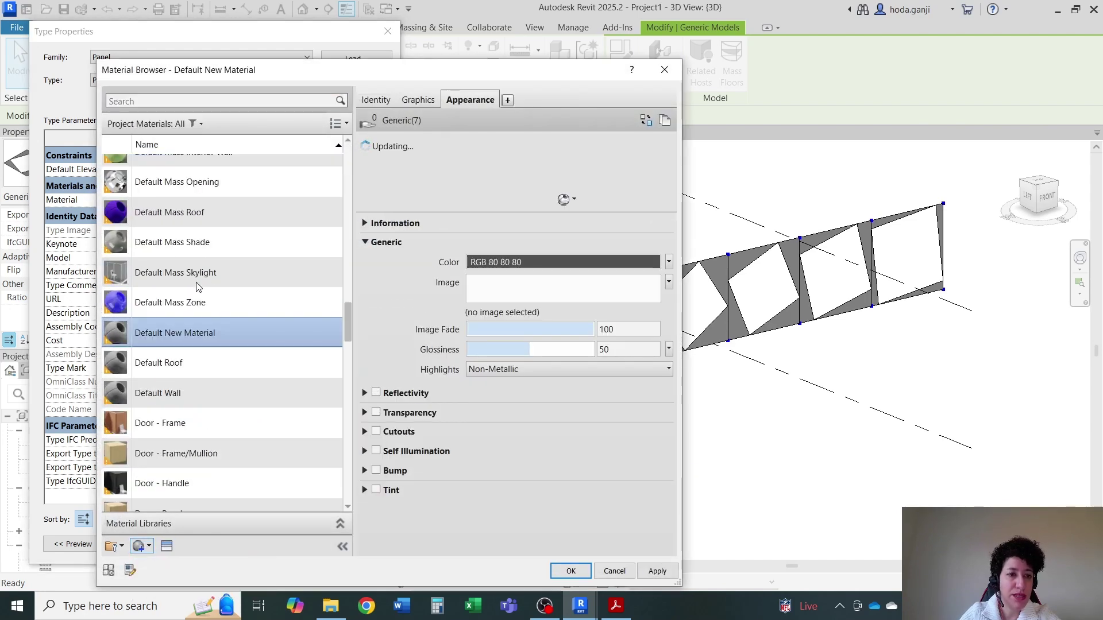
{"action": "right_click", "coordinate": [191, 341]}
{"action": "left_click", "coordinate": [236, 394]}
{"action": "type", "text": "Wood"}
{"action": "key", "text": "Return"}
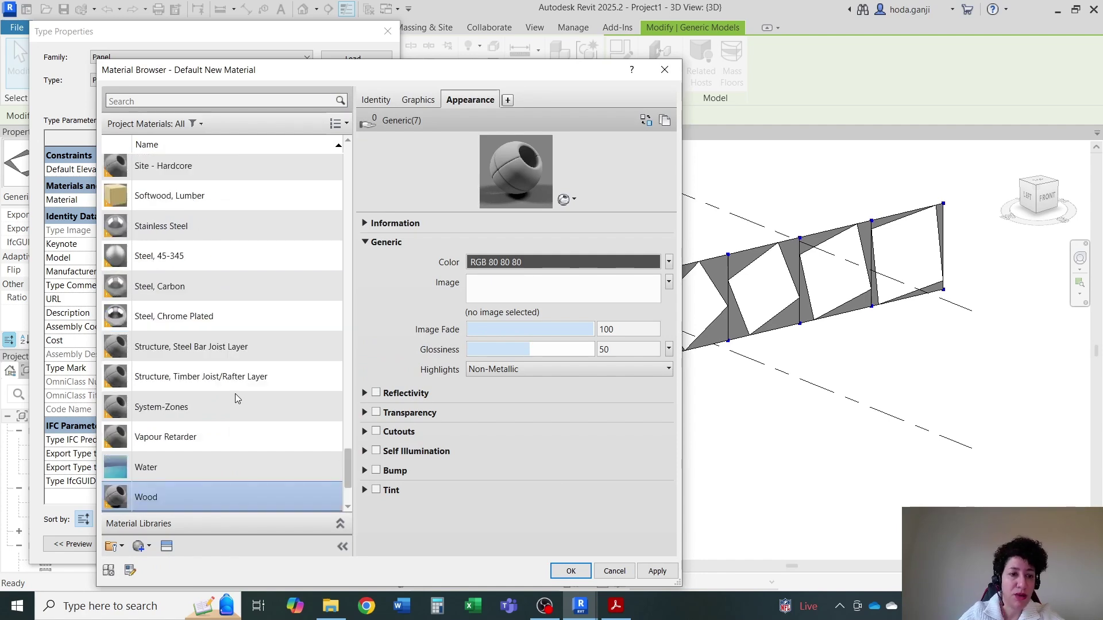
Step: Search the appearance library for 'wood' and assign the Walnut asset to the Wood material
{"action": "left_click", "coordinate": [165, 546]}
{"action": "left_click", "coordinate": [772, 123]}
{"action": "type", "text": "wood"}
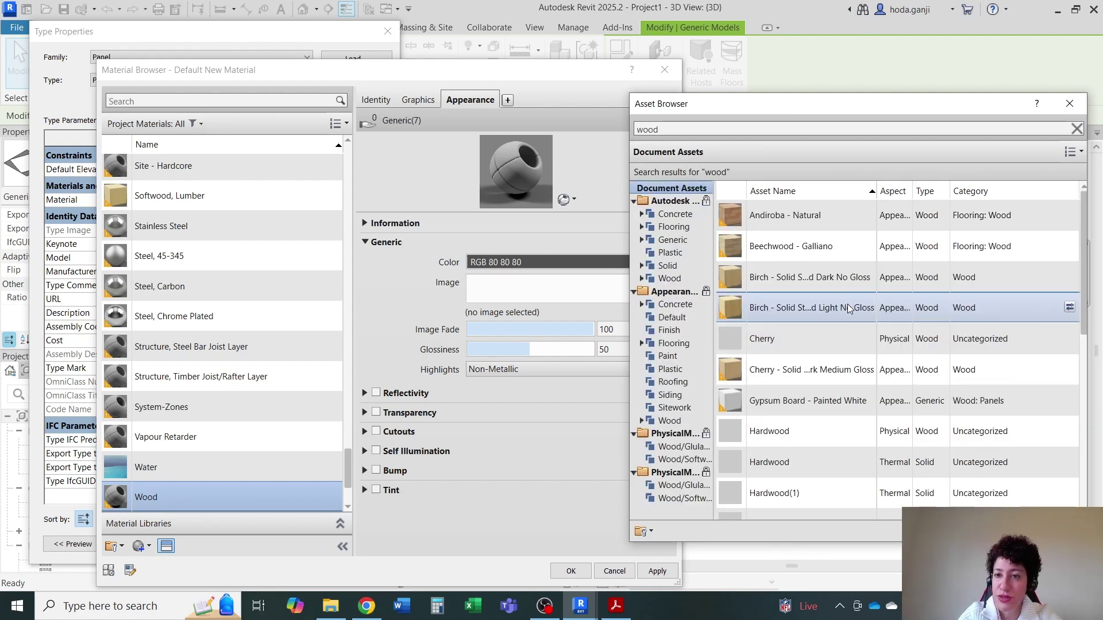
{"action": "double_click", "coordinate": [666, 280]}
{"action": "scroll", "coordinate": [822, 307], "scroll_direction": "down", "scroll_amount": 8}
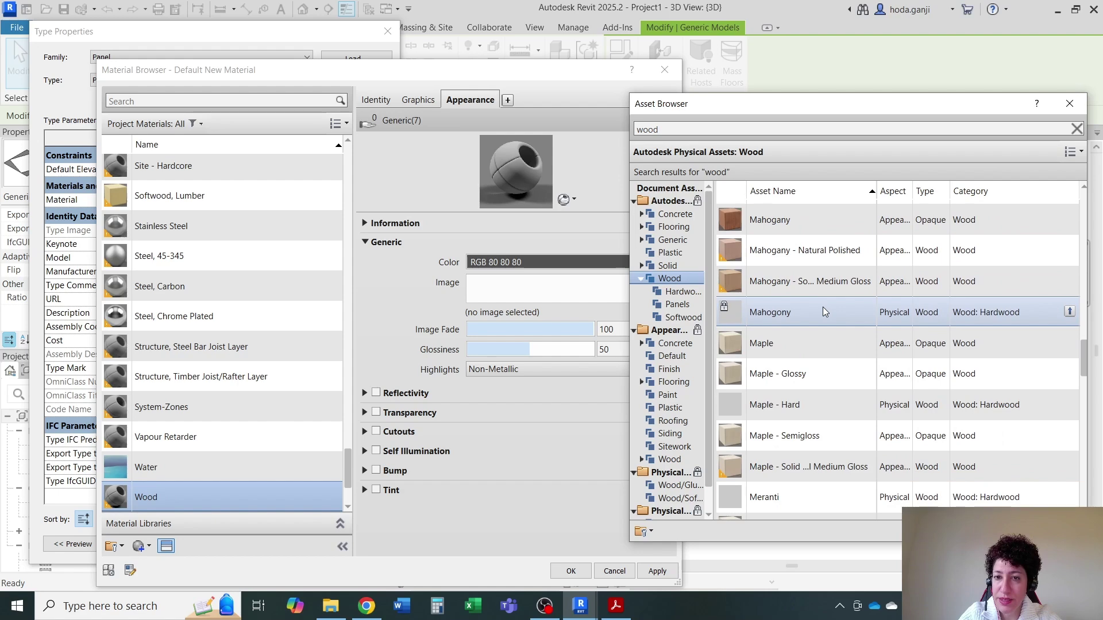
{"action": "scroll", "coordinate": [822, 307], "scroll_direction": "down", "scroll_amount": 10}
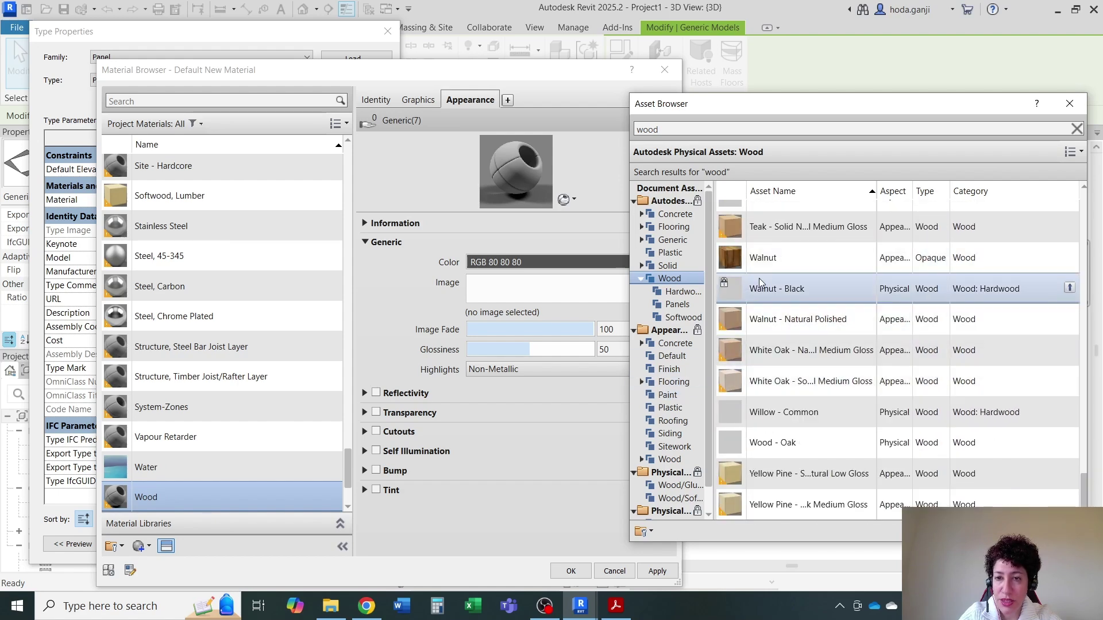
{"action": "double_click", "coordinate": [792, 256]}
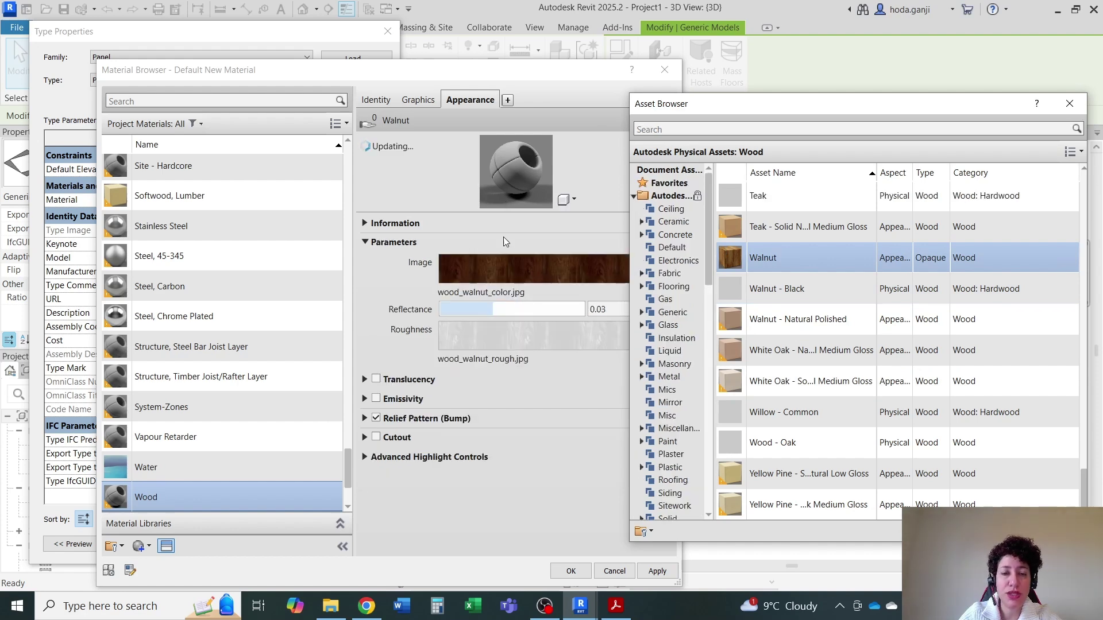
{"action": "left_click", "coordinate": [1070, 104]}
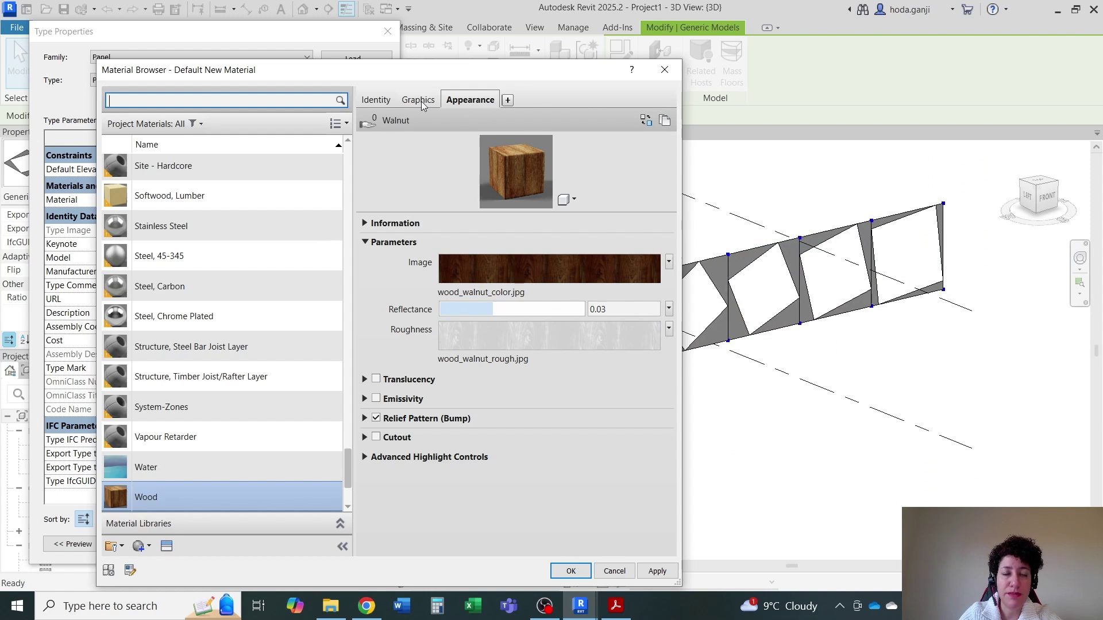
Step: Turn on Use Render Appearance for shading and accept the Wood material
{"action": "left_click", "coordinate": [419, 100]}
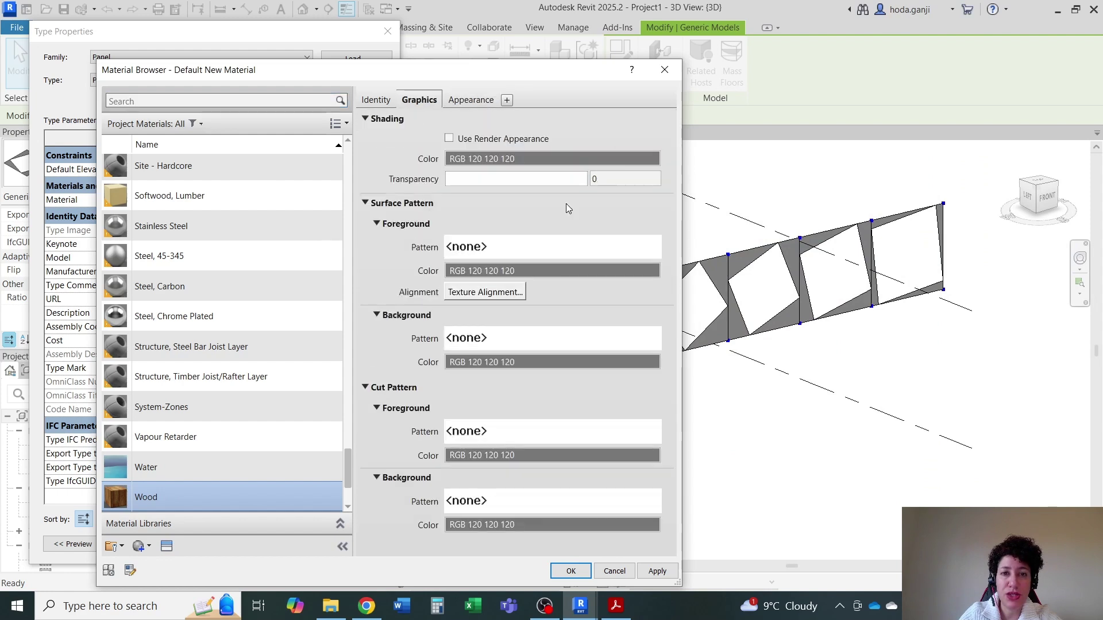
{"action": "left_click", "coordinate": [448, 139]}
{"action": "left_click", "coordinate": [471, 101]}
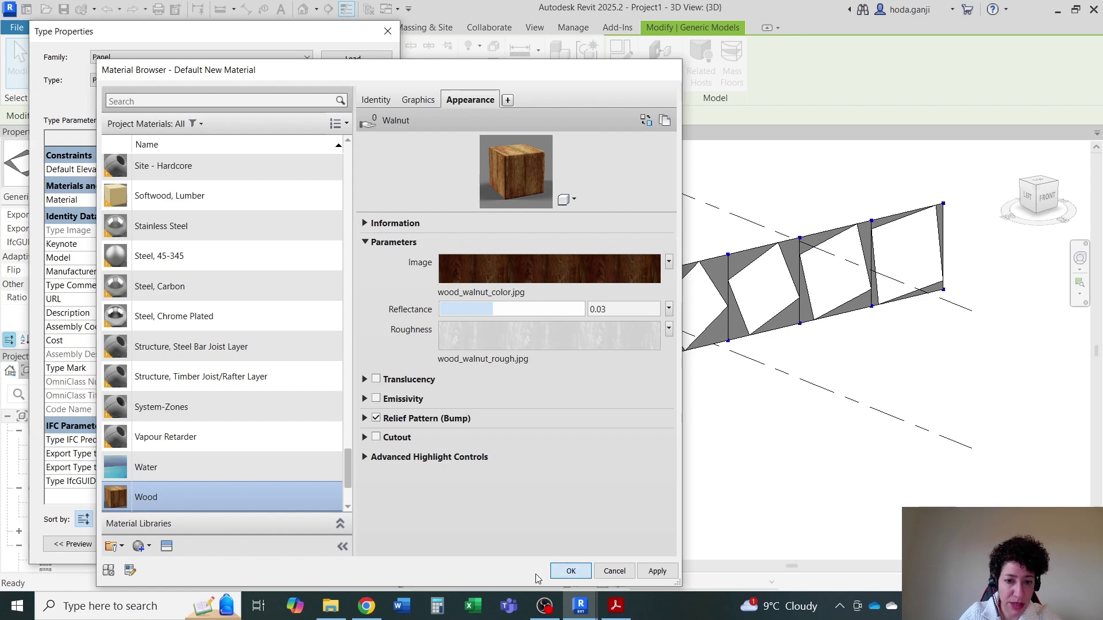
{"action": "left_click", "coordinate": [570, 571]}
Step: Apply the type change, then switch the 3D view to Realistic and orbit to see the walnut texture
{"action": "key", "text": "Return"}
{"action": "left_click", "coordinate": [347, 519]}
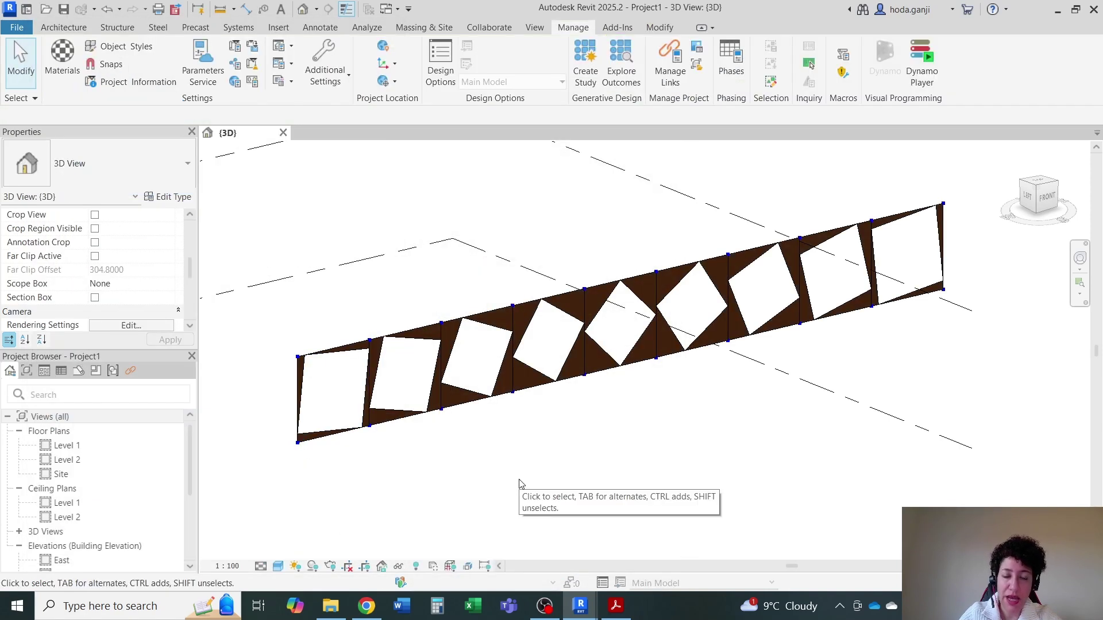
{"action": "left_click", "coordinate": [278, 568]}
{"action": "left_click", "coordinate": [304, 550]}
{"action": "middle_click_drag", "start_coordinate": [395, 504], "coordinate": [412, 433], "text": "shift"}
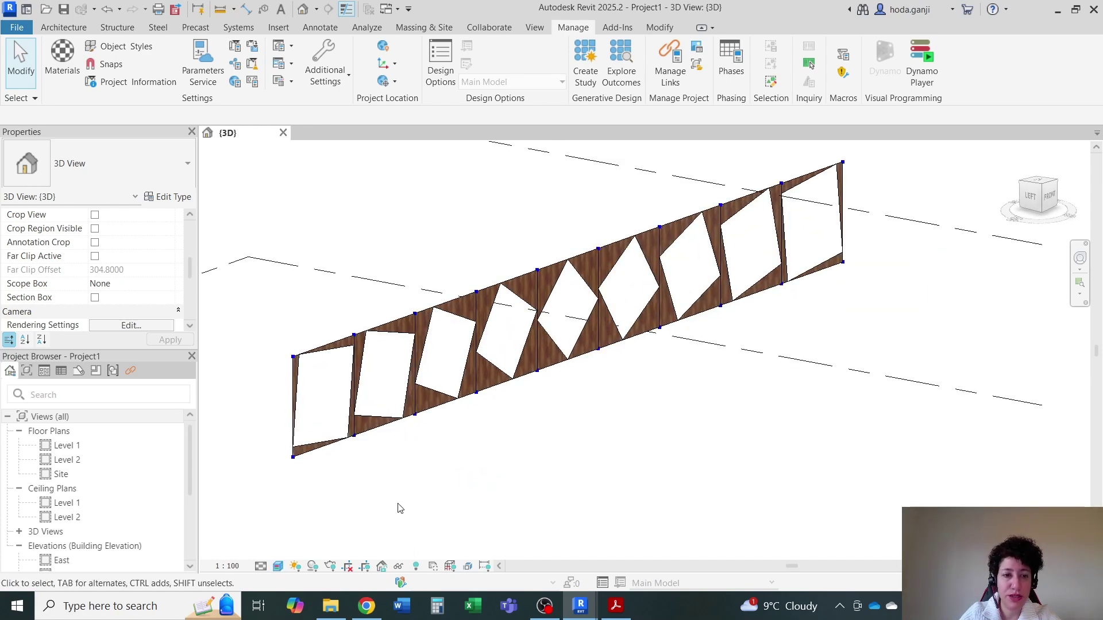
Step: Glance at the Dynamo graph, then close Dynamo and return to the model
{"action": "mouse_move", "coordinate": [594, 591]}
{"action": "left_click", "coordinate": [652, 532]}
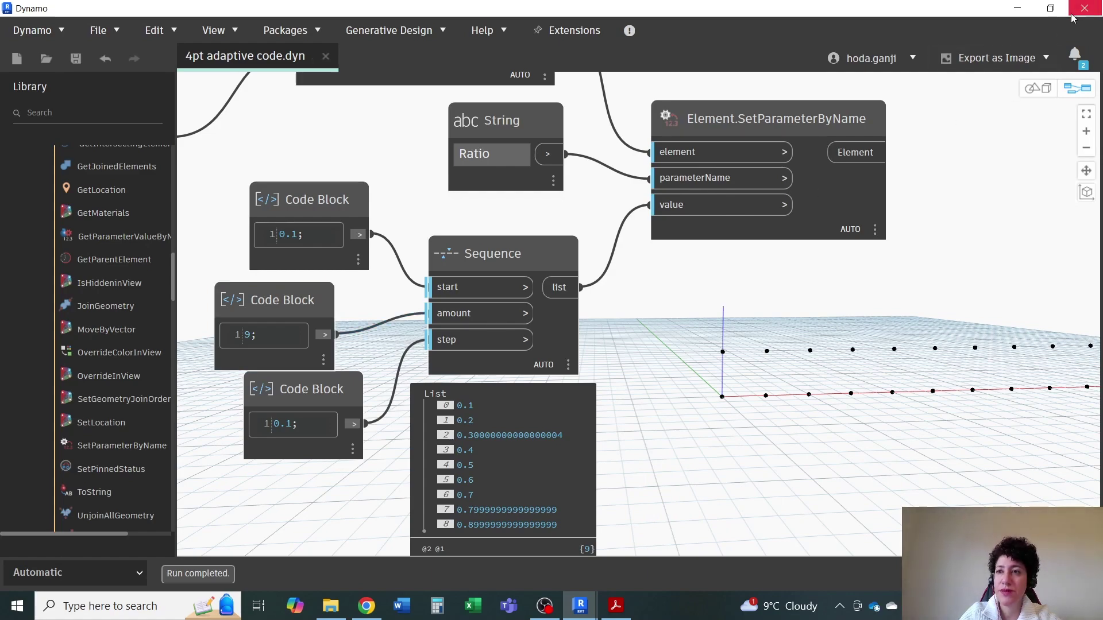
{"action": "left_click", "coordinate": [1016, 8]}
{"action": "scroll", "coordinate": [86, 523], "scroll_direction": "down", "scroll_amount": 2}
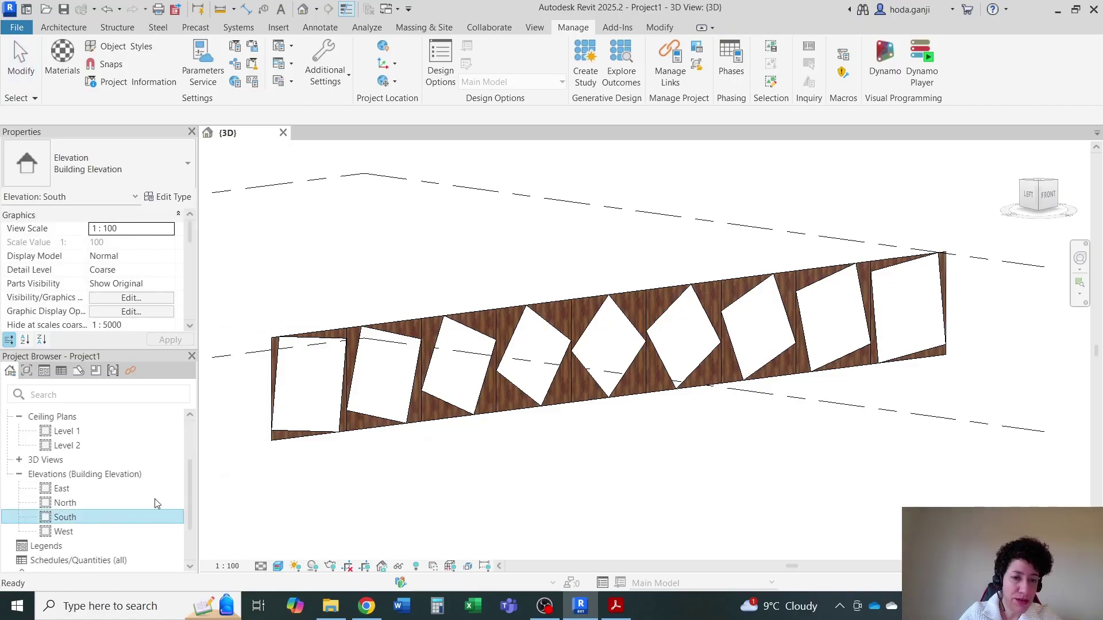
Step: Open the South elevation in Shaded style and extend Level 2 further right
{"action": "double_click", "coordinate": [66, 517]}
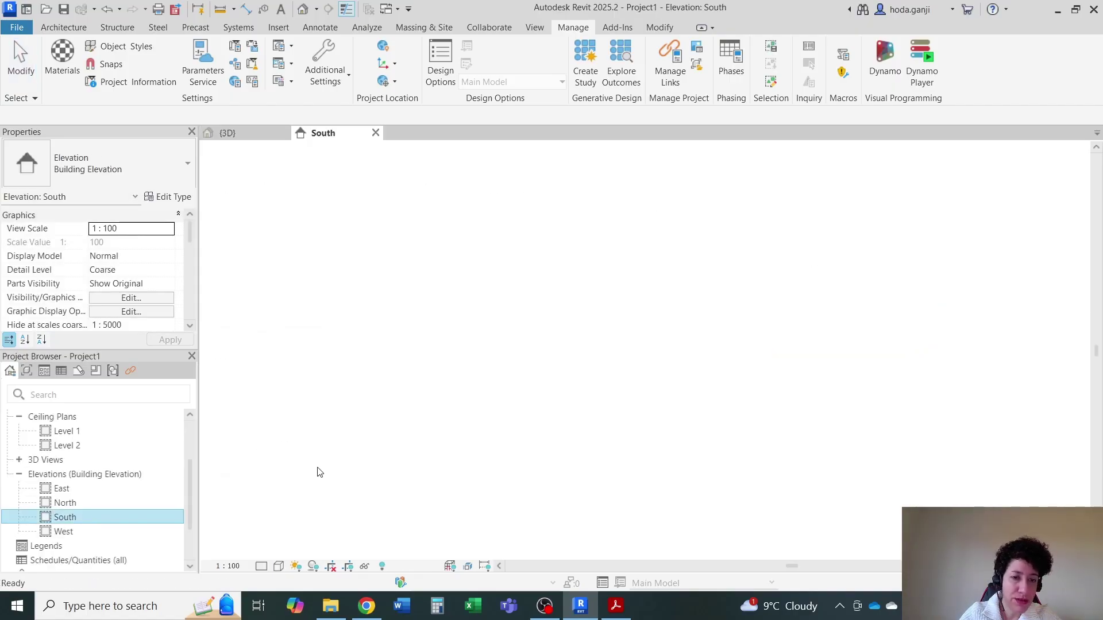
{"action": "left_click", "coordinate": [279, 566]}
{"action": "left_click", "coordinate": [301, 508]}
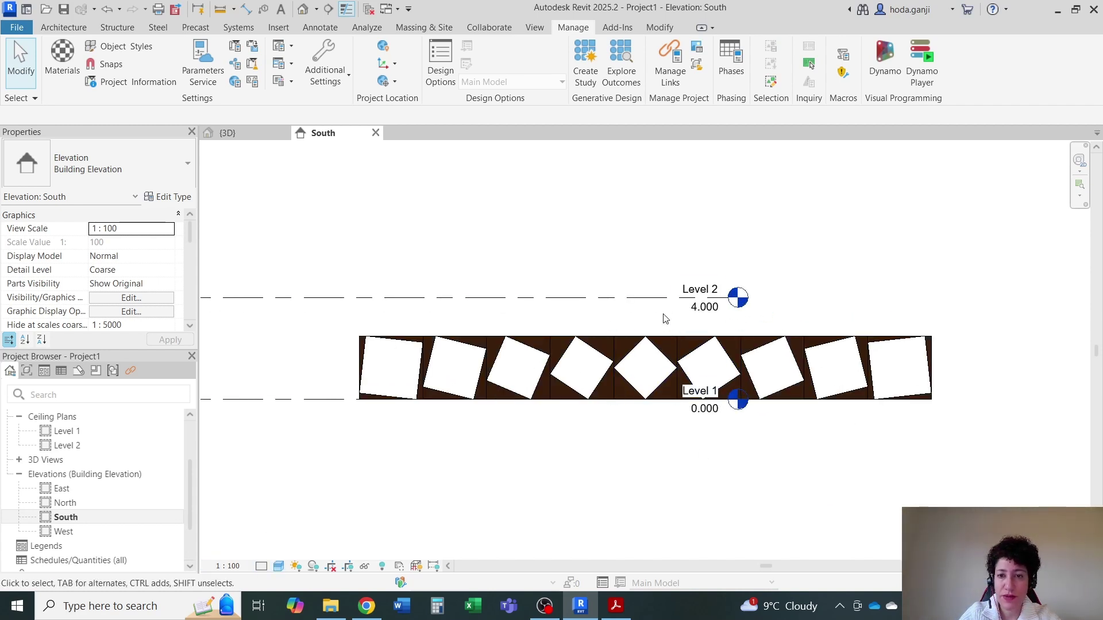
{"action": "left_click", "coordinate": [746, 297]}
{"action": "left_click_drag", "start_coordinate": [728, 298], "coordinate": [1047, 298]}
{"action": "left_click", "coordinate": [325, 234]}
Step: Copy the row of nine panels one row higher
{"action": "left_click_drag", "start_coordinate": [279, 248], "coordinate": [948, 444]}
{"action": "left_click", "coordinate": [329, 77]}
{"action": "left_click", "coordinate": [358, 400]}
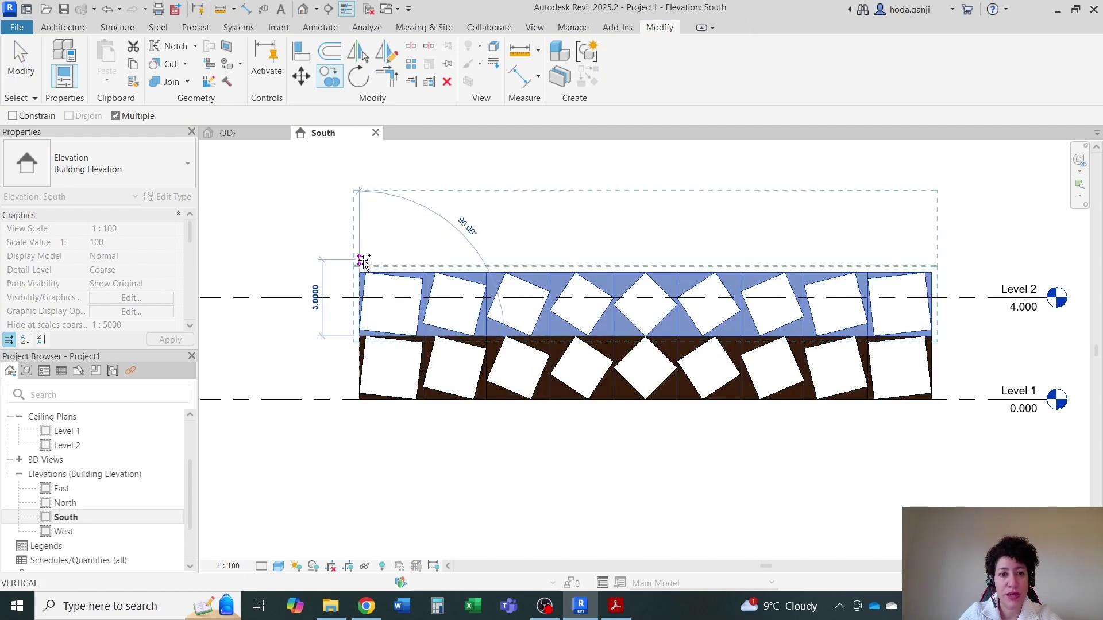
{"action": "left_click", "coordinate": [360, 263]}
{"action": "key", "text": "Escape"}
Step: Copy the top panels upward twice more with Copy (Multiple), completing five rows
{"action": "scroll", "coordinate": [781, 245], "scroll_direction": "up", "scroll_amount": 1}
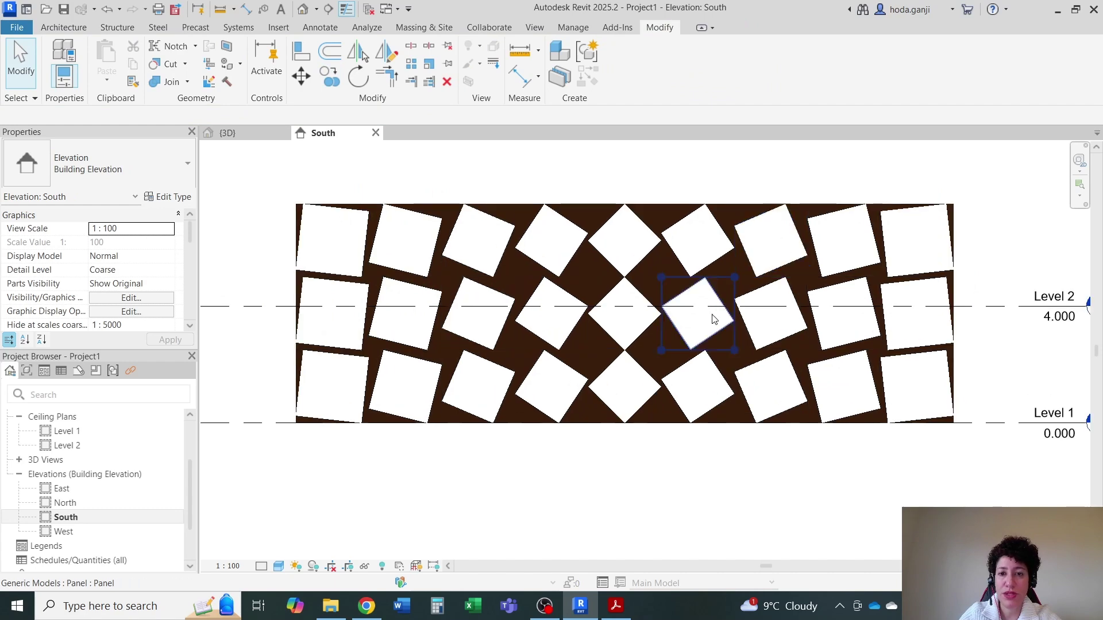
{"action": "scroll", "coordinate": [572, 465], "scroll_direction": "down", "scroll_amount": 1}
{"action": "left_click_drag", "start_coordinate": [280, 195], "coordinate": [988, 321]}
{"action": "left_click", "coordinate": [328, 77]}
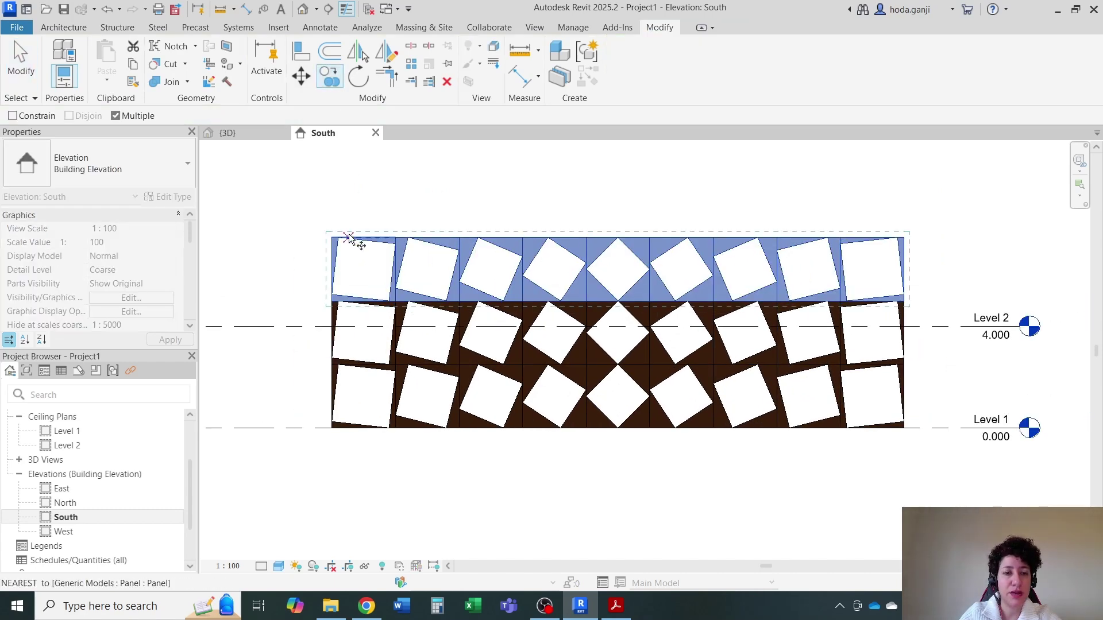
{"action": "left_click", "coordinate": [332, 302]}
{"action": "left_click", "coordinate": [330, 239]}
{"action": "left_click", "coordinate": [329, 176]}
{"action": "key", "text": "Escape"}
{"action": "scroll", "coordinate": [291, 247], "scroll_direction": "down", "scroll_amount": 1}
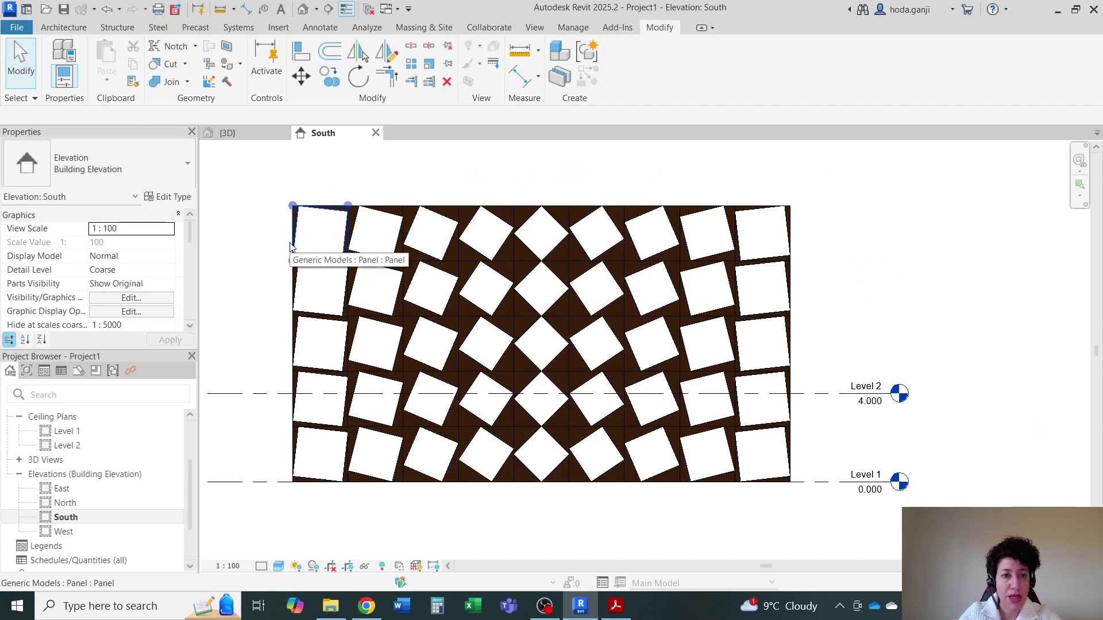
{"action": "left_click", "coordinate": [291, 247]}
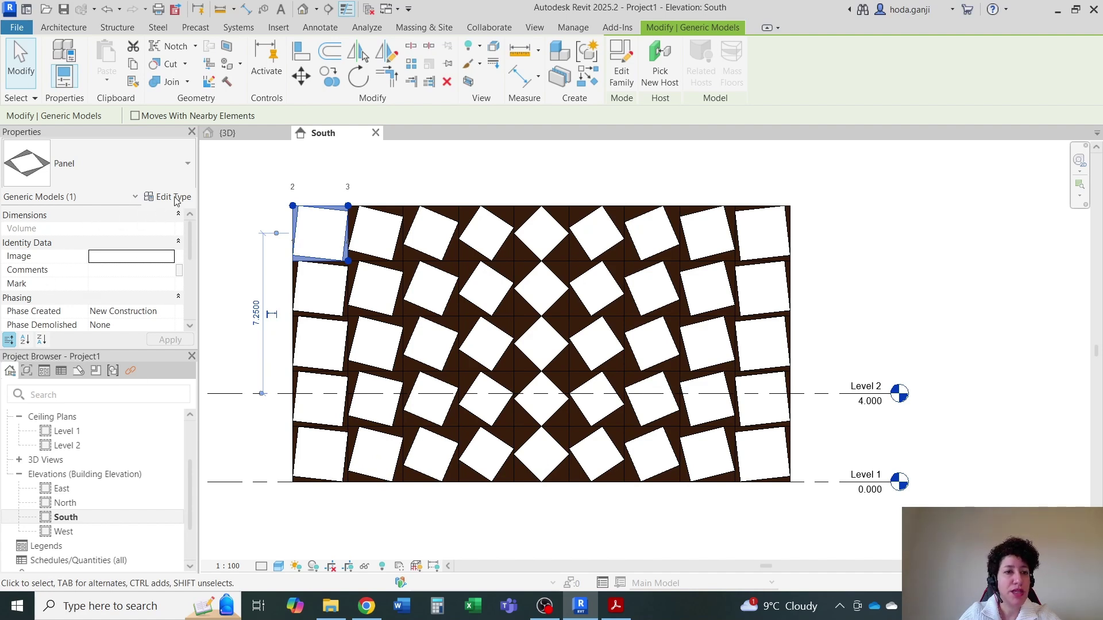
{"action": "scroll", "coordinate": [126, 276], "scroll_direction": "down", "scroll_amount": 5}
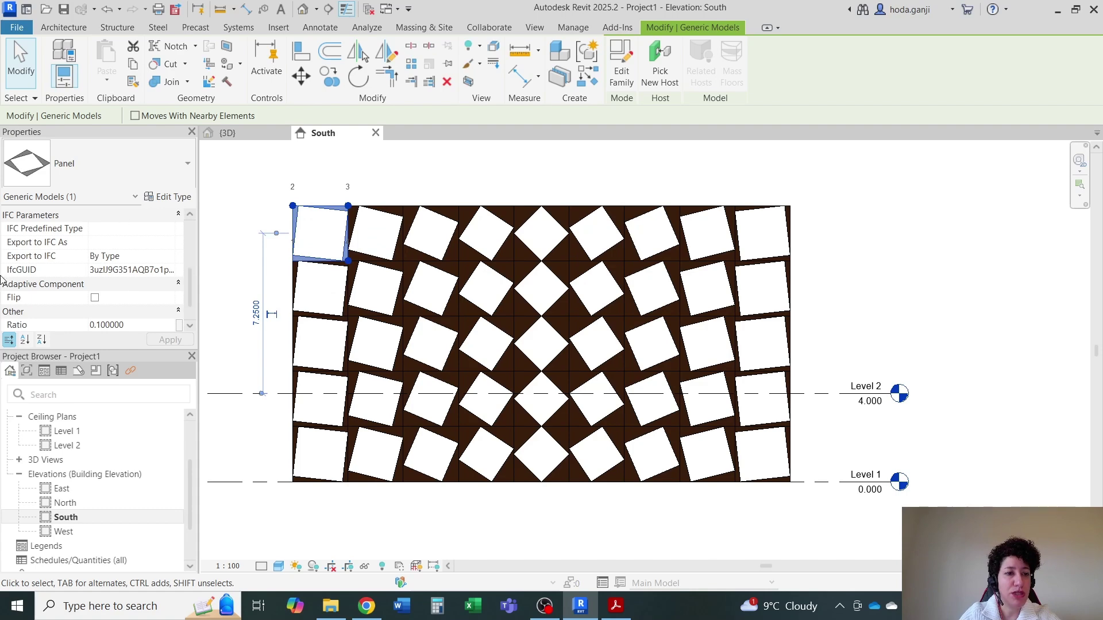
{"action": "scroll", "coordinate": [233, 284], "scroll_direction": "up", "scroll_amount": 1}
{"action": "key", "text": "Escape"}
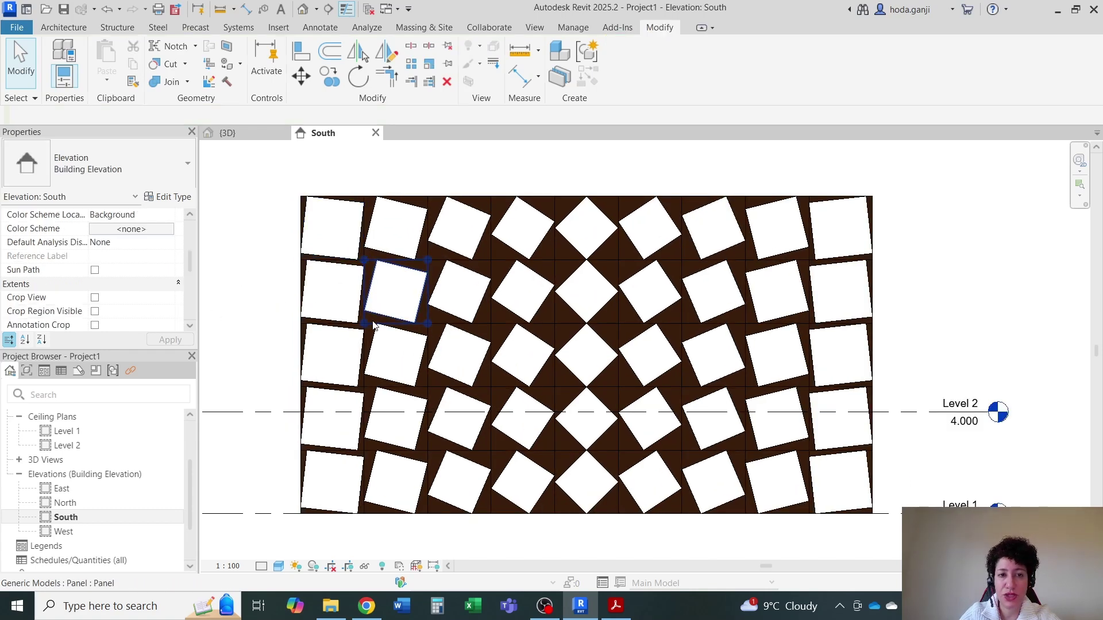
{"action": "scroll", "coordinate": [451, 448], "scroll_direction": "up", "scroll_amount": 1}
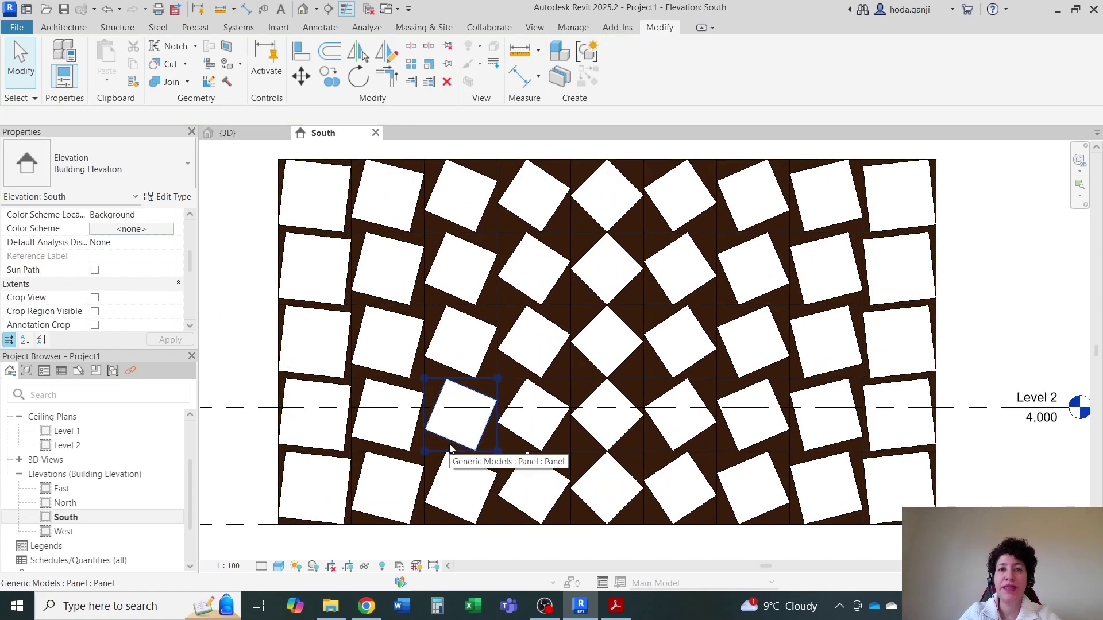